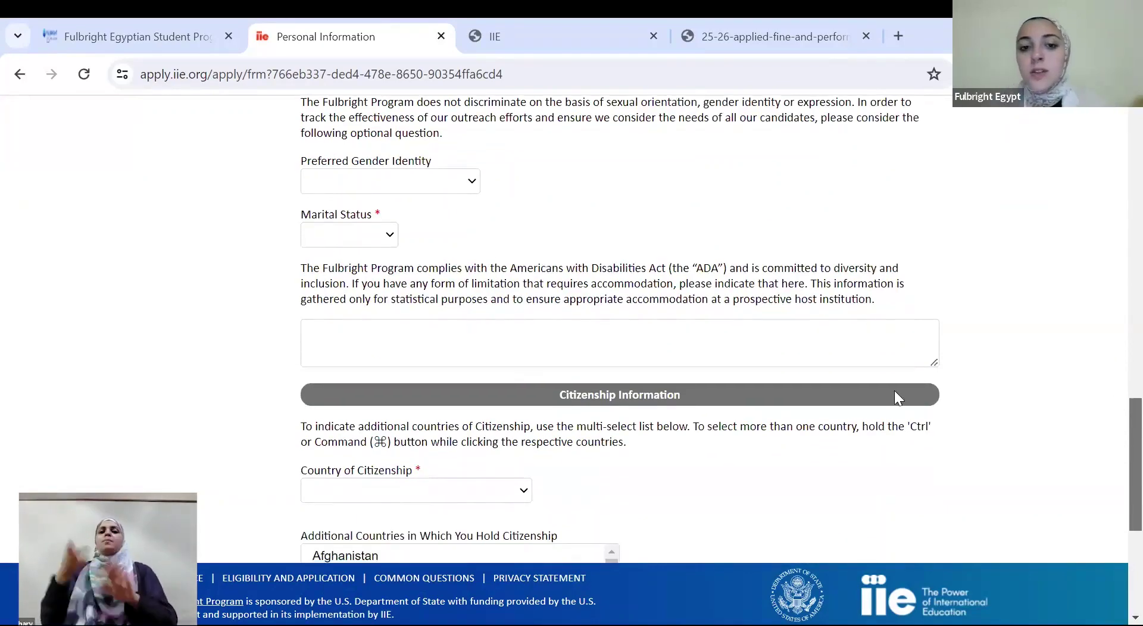
Highlight part of the ADA accommodation notice and place the cursor in the accommodation box
drag(493, 269, 540, 288)
click(464, 272)
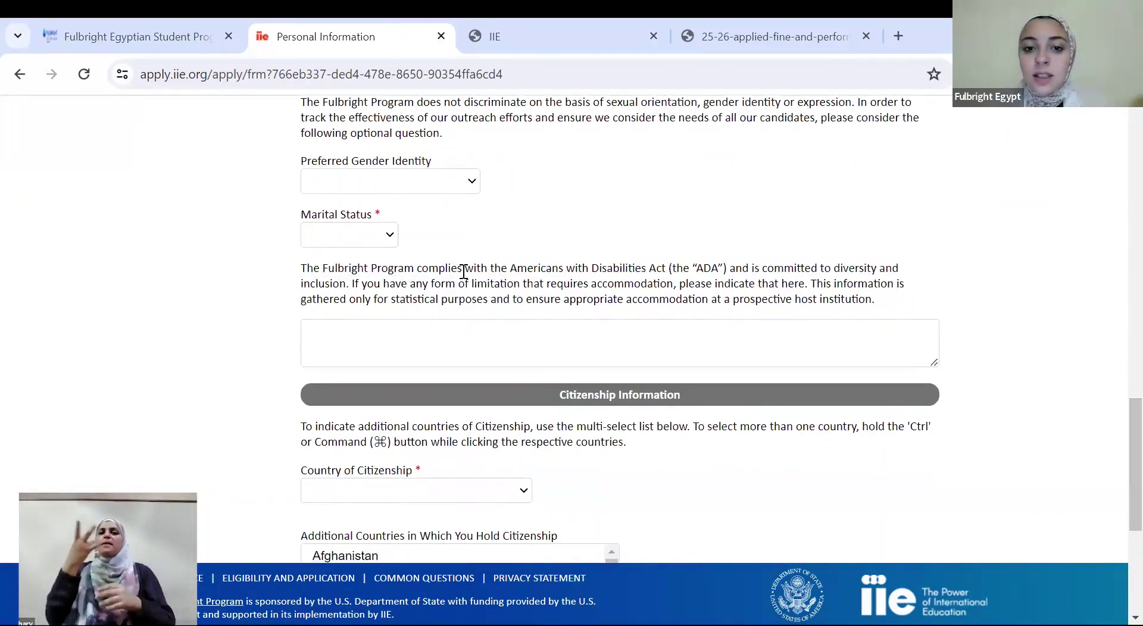
click(403, 323)
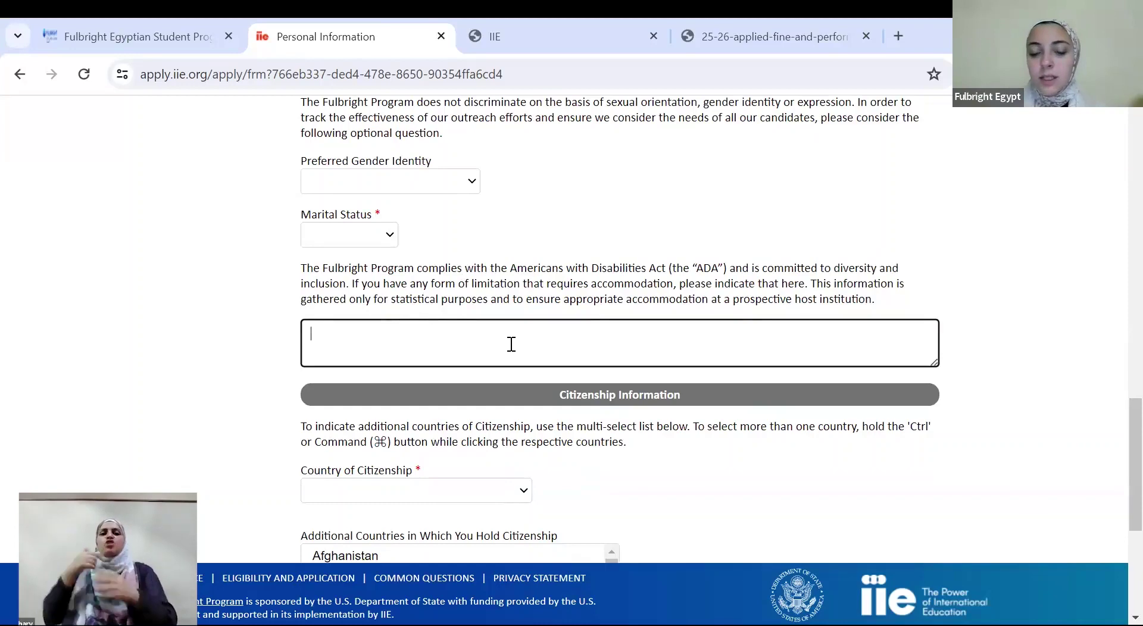
scroll(1125, 447, down, 3)
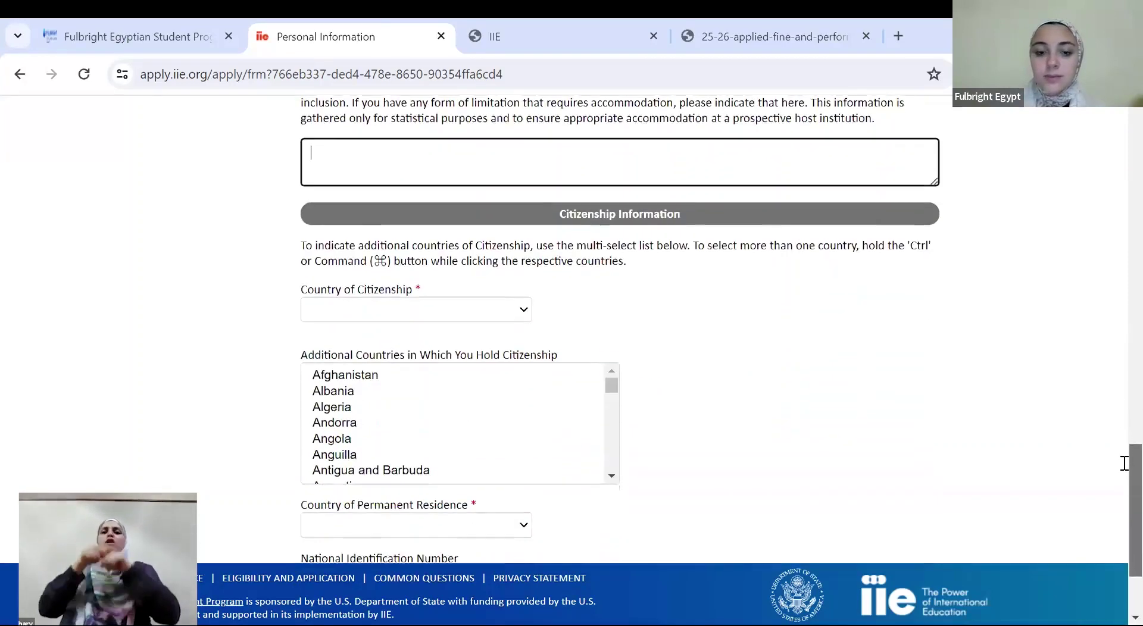
scroll(1124, 463, down, 2)
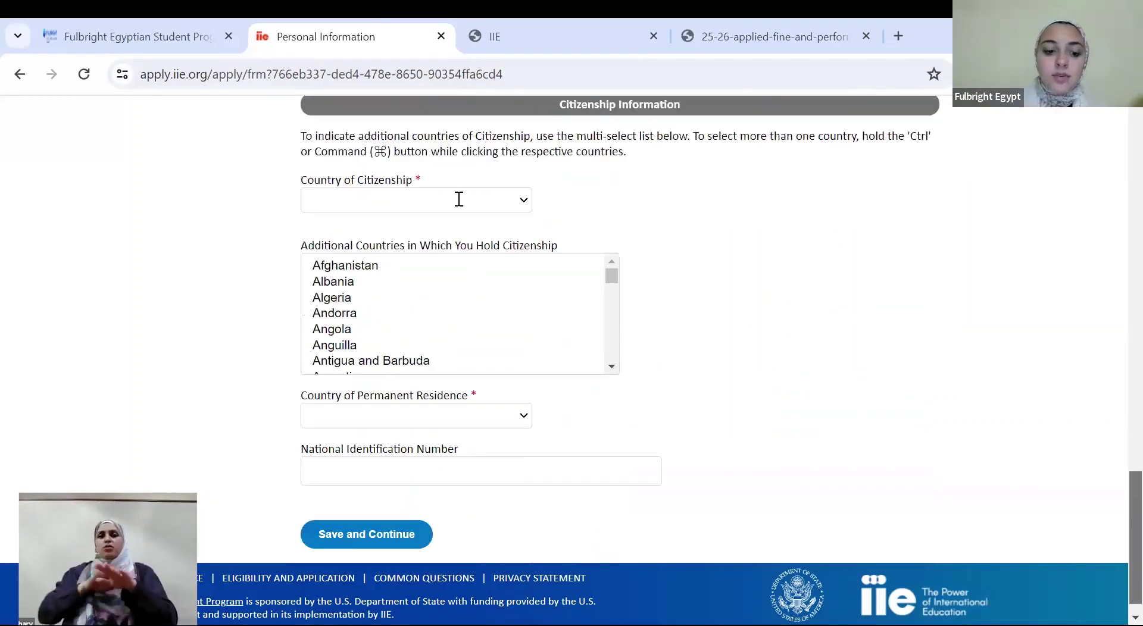
Set Country of Citizenship to Egypt and save the personal information
click(459, 199)
text(egypt)
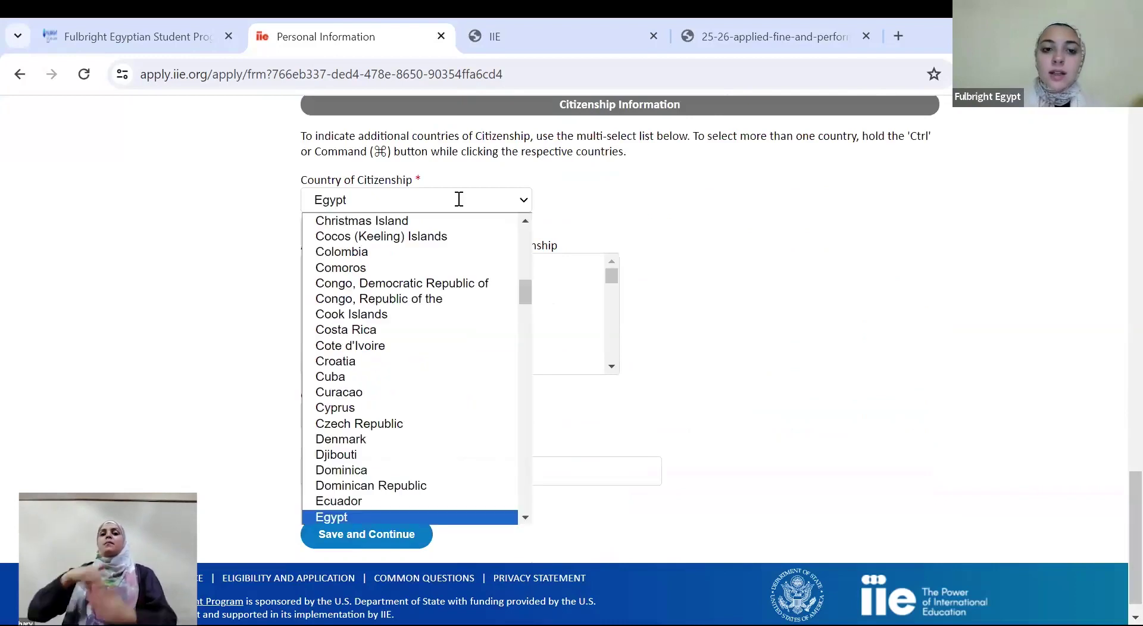
key(Return)
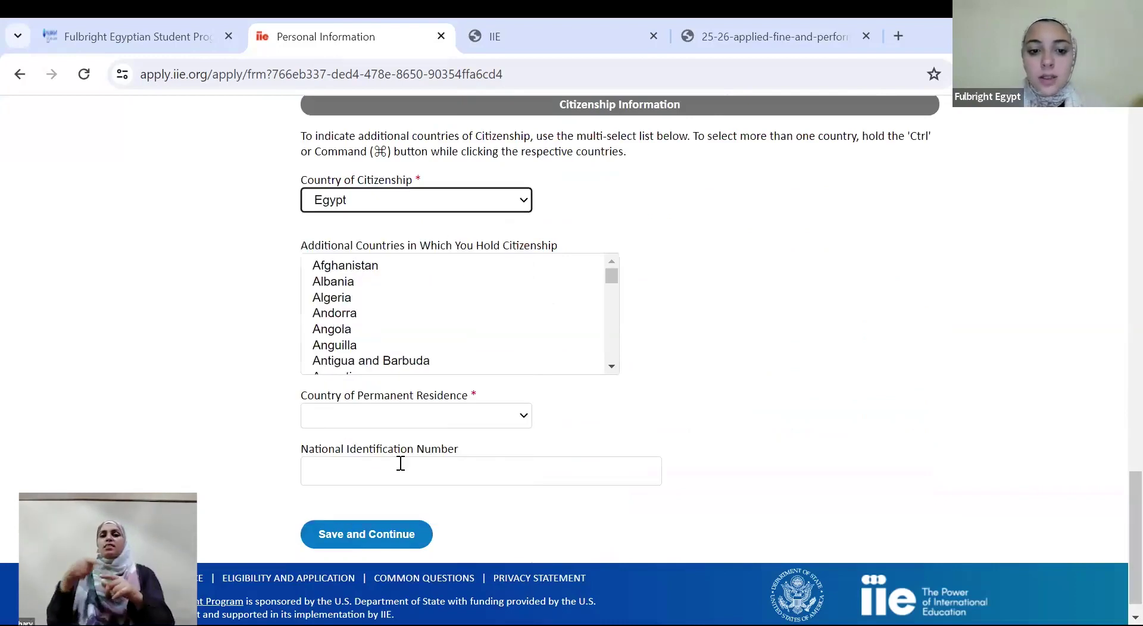
click(364, 539)
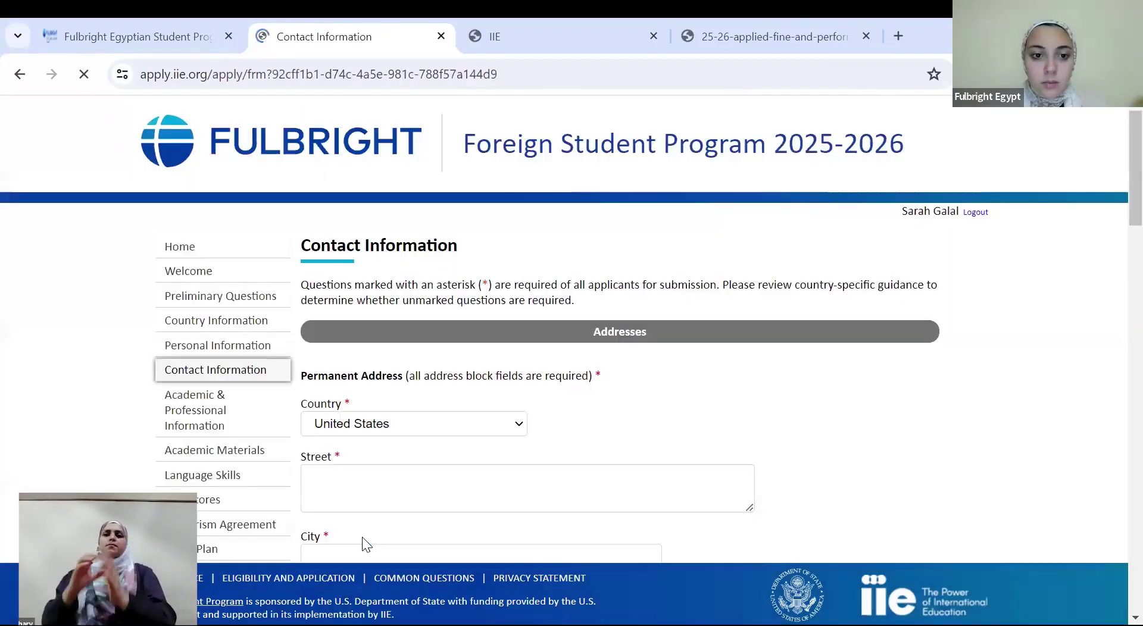
Set the permanent address country to Egypt
click(438, 424)
text(eg)
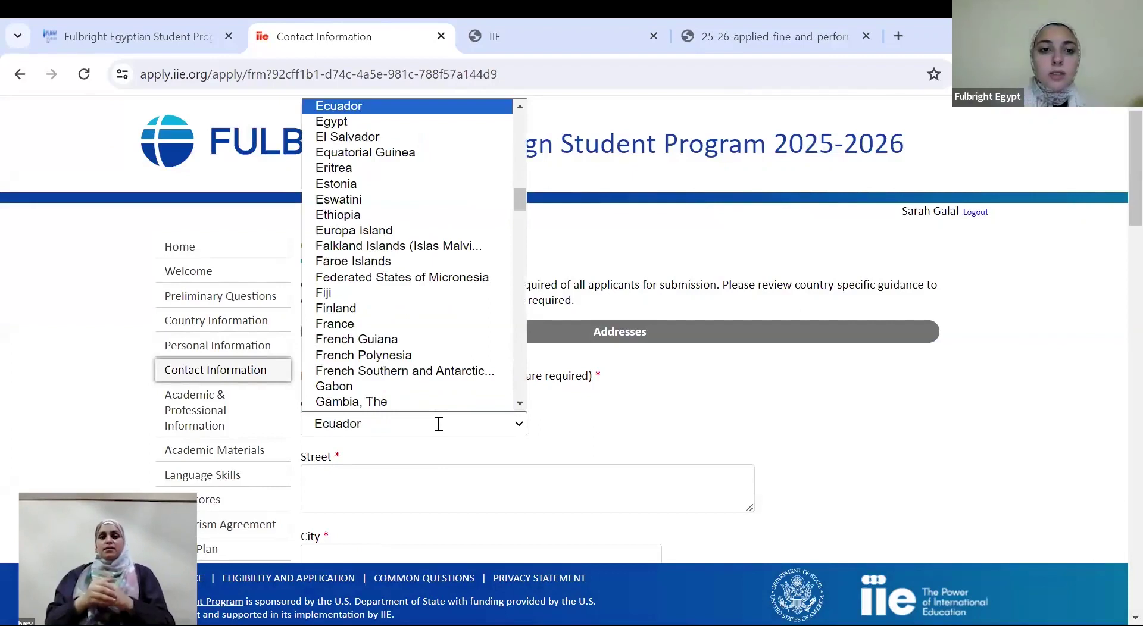
key(Return)
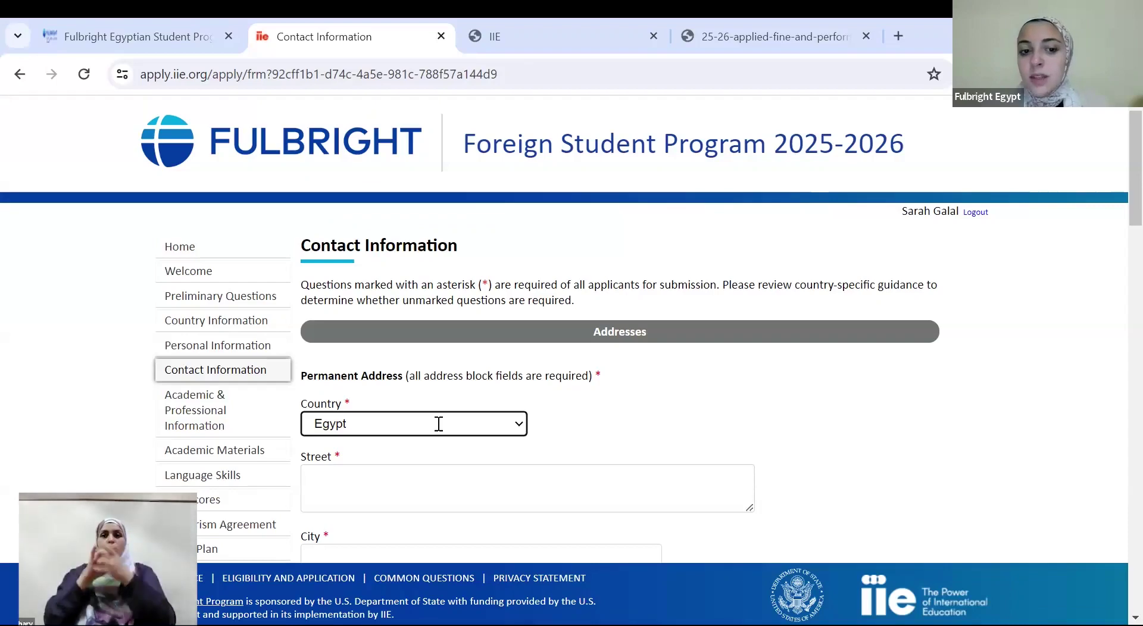
click(400, 490)
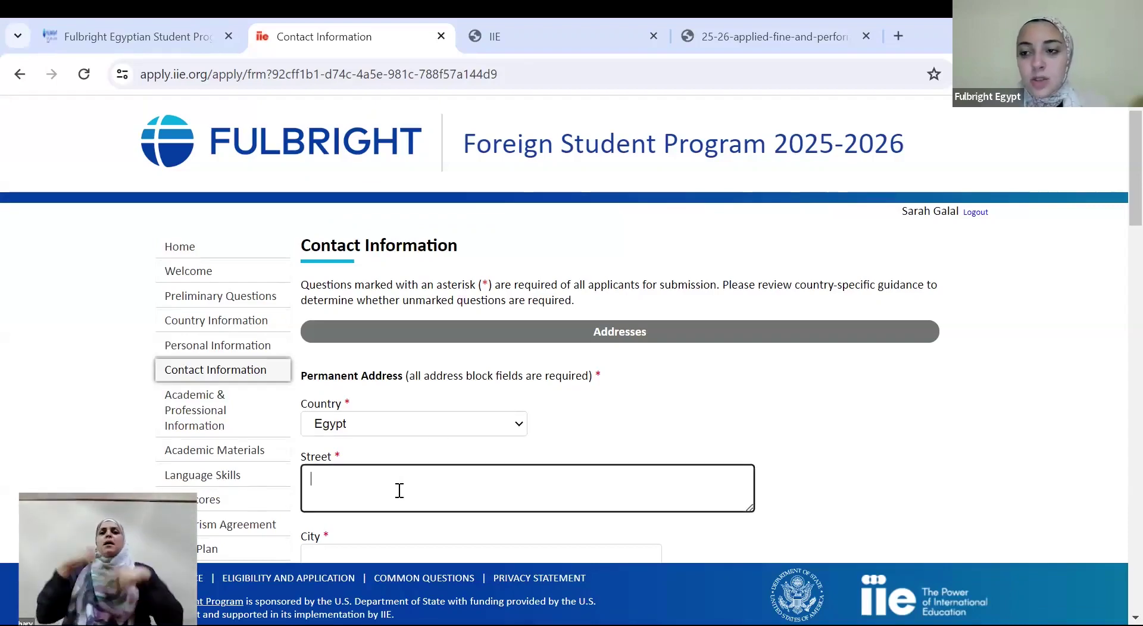
scroll(1124, 206, down, 3)
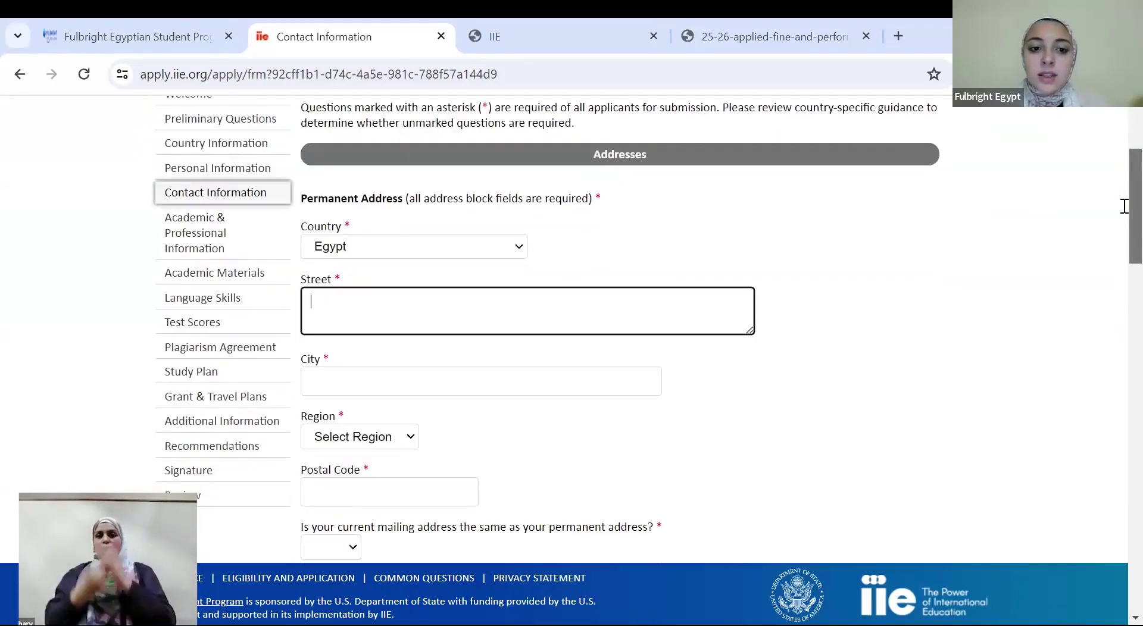
Enter Giza as the city and choose Giza as the region
click(380, 382)
text(Giza)
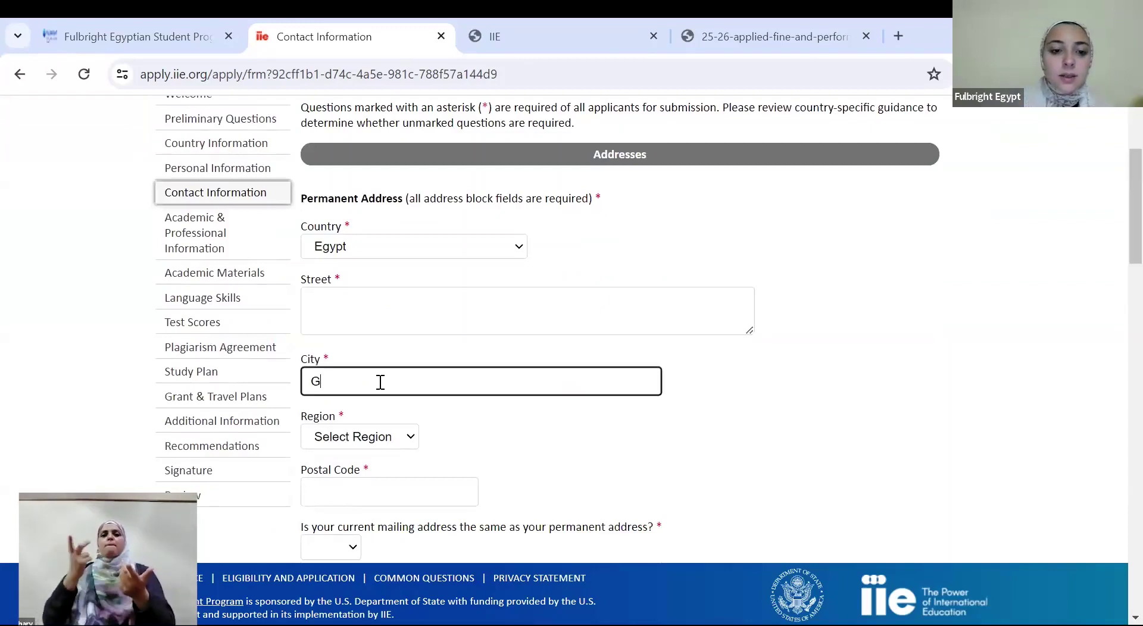
click(354, 437)
key(Down)
key(Down)
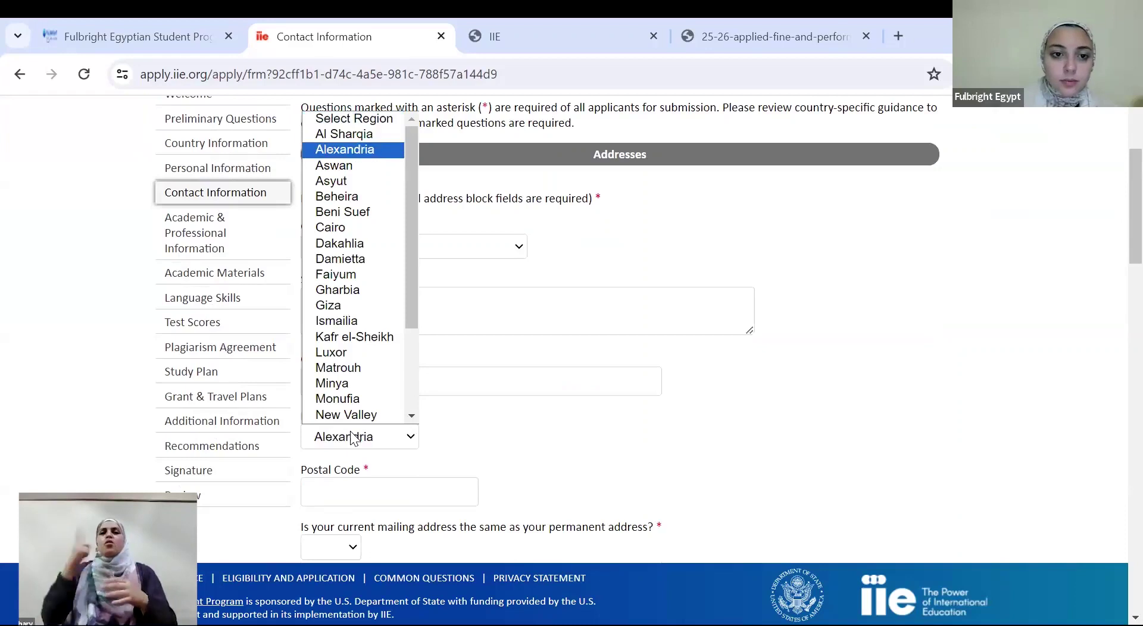
key(Down)
key(Down)
key(Down)
key(Down)
key(Down)
key(Down)
key(Down)
key(Down)
key(Down)
key(Down)
key(Return)
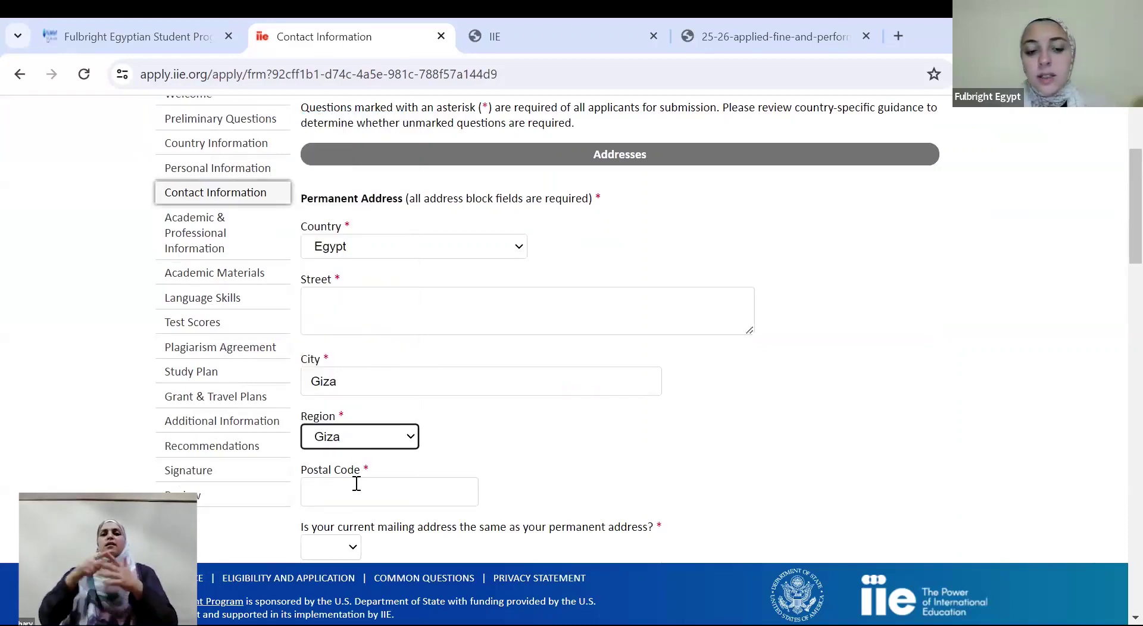
click(356, 483)
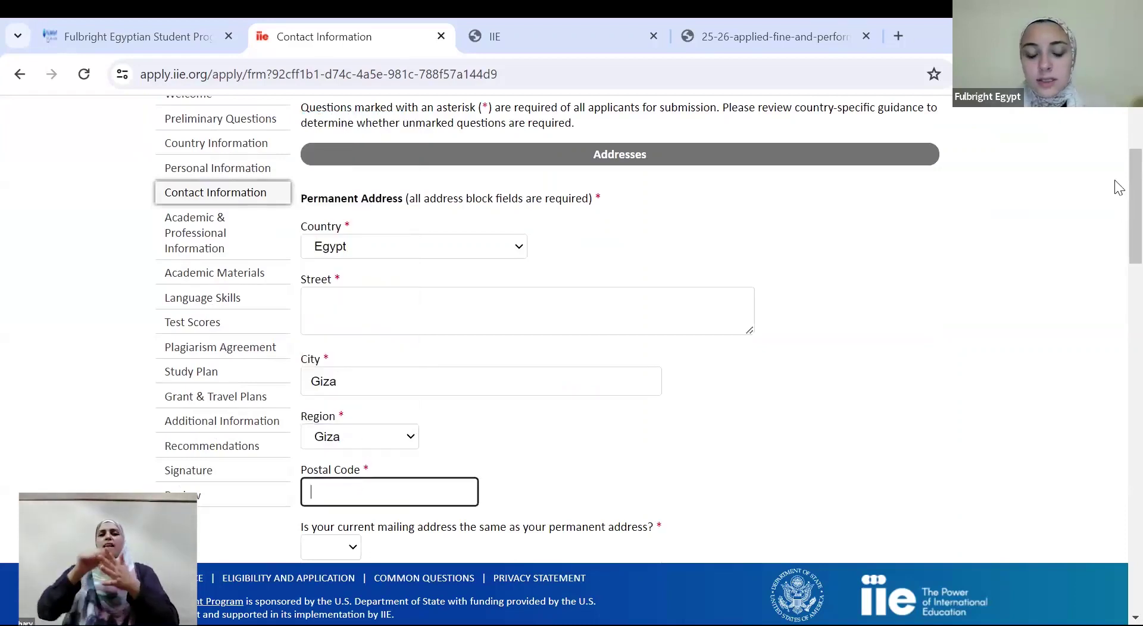
scroll(1118, 190, down, 1)
drag(1118, 190, 1117, 271)
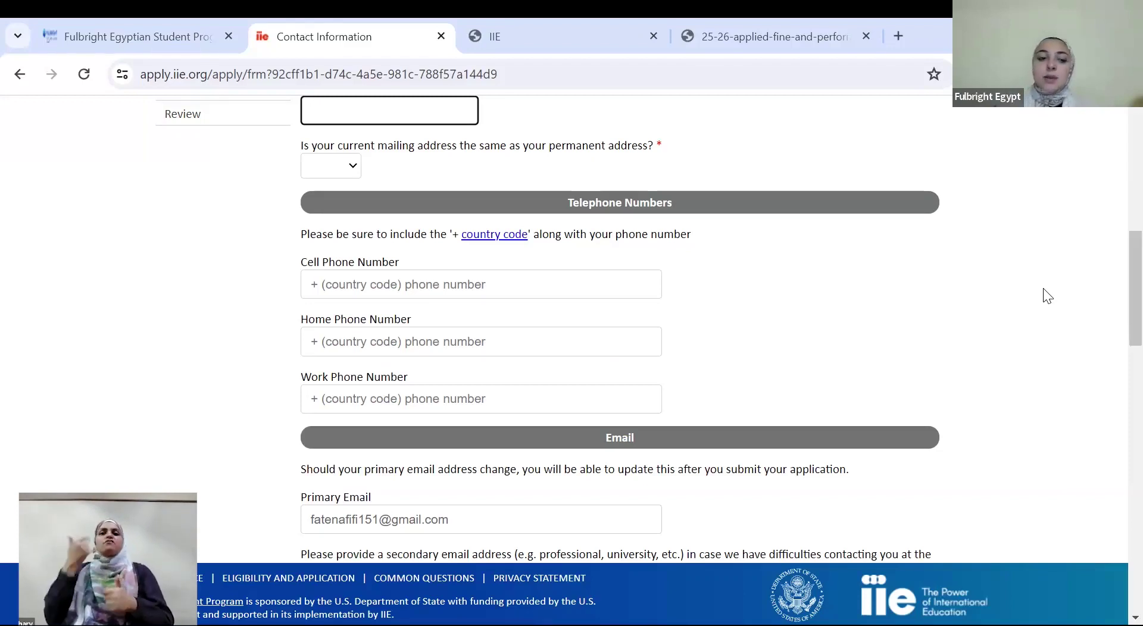
scroll(96, 362, up, 10)
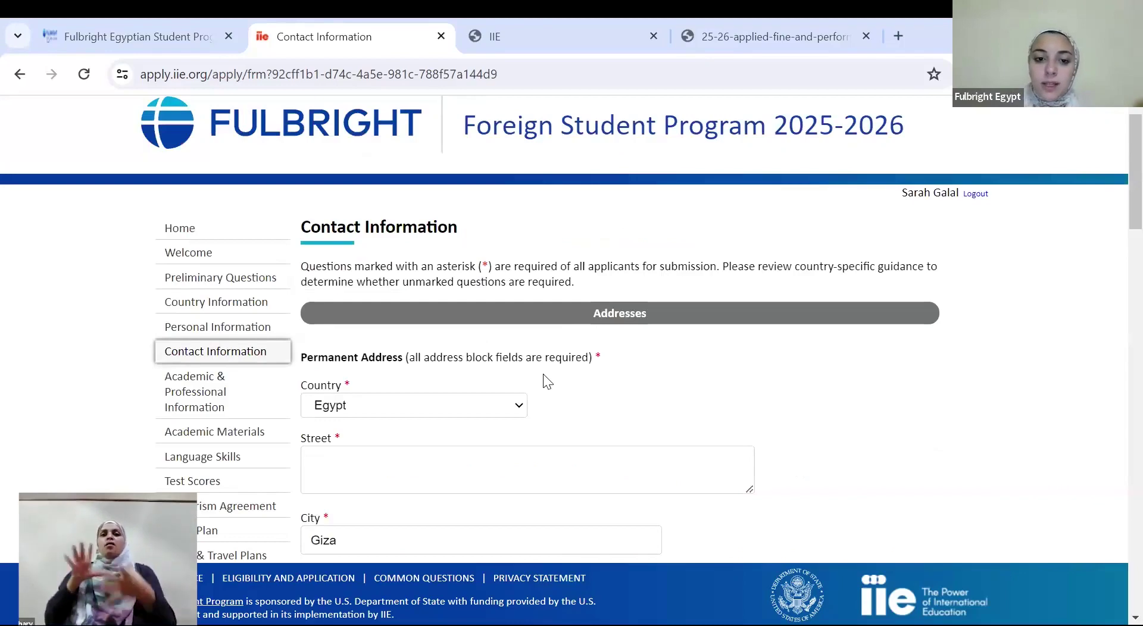
scroll(1115, 385, down, 12)
scroll(1117, 411, down, 2)
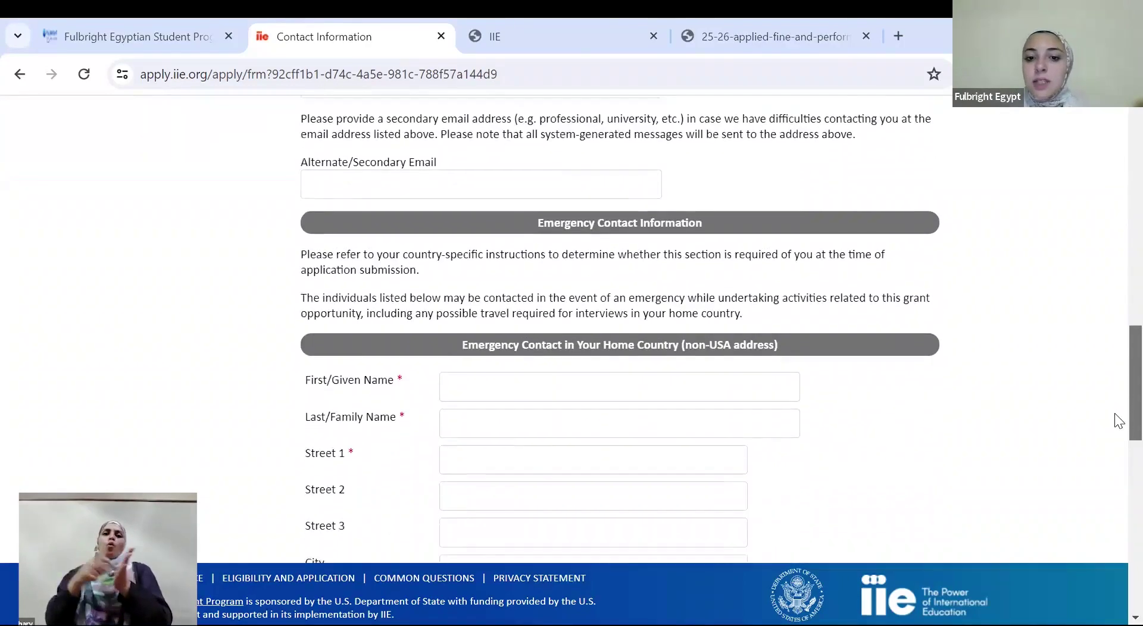
scroll(1117, 369, up, 5)
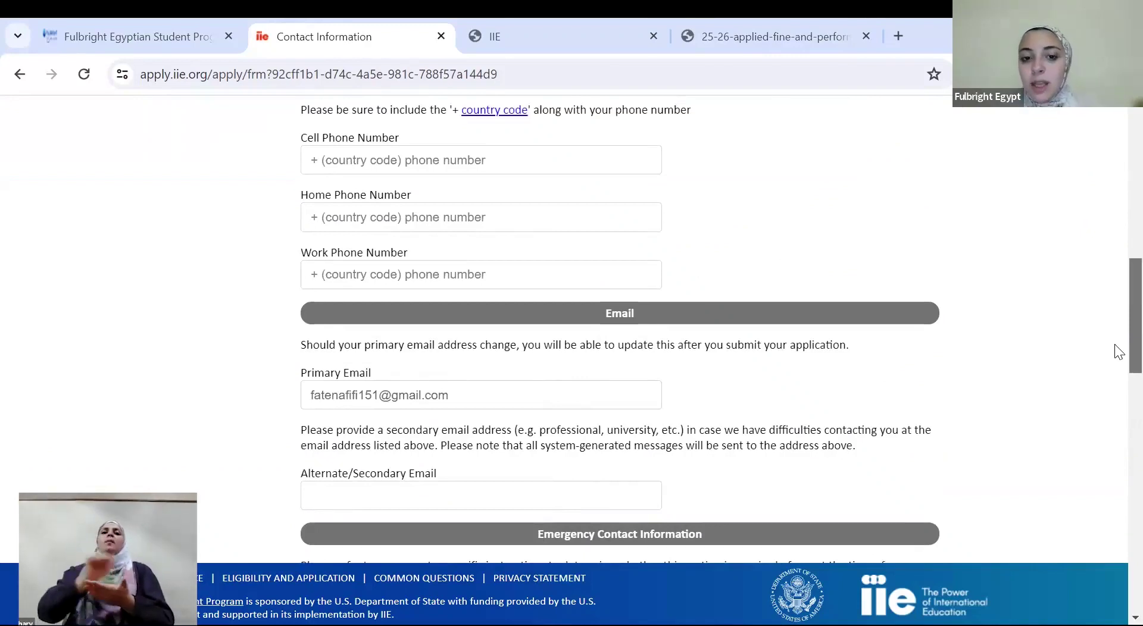
scroll(1116, 357, down, 7)
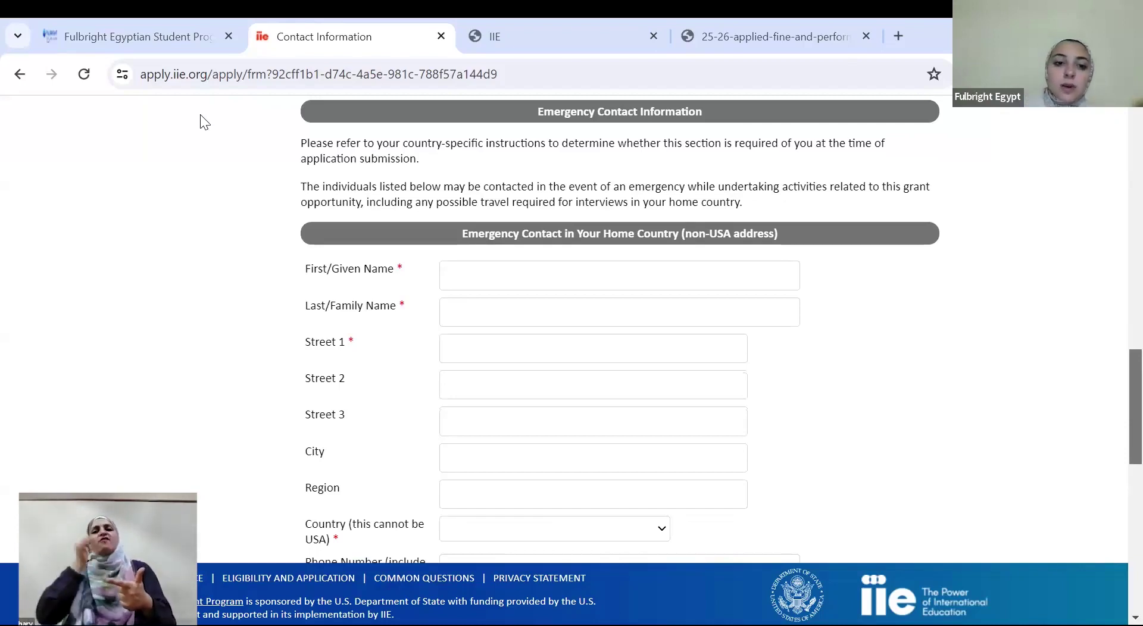
Review the emergency contact email and relationship fields, then save Contact Information
scroll(1115, 395, down, 2)
scroll(1115, 394, down, 1)
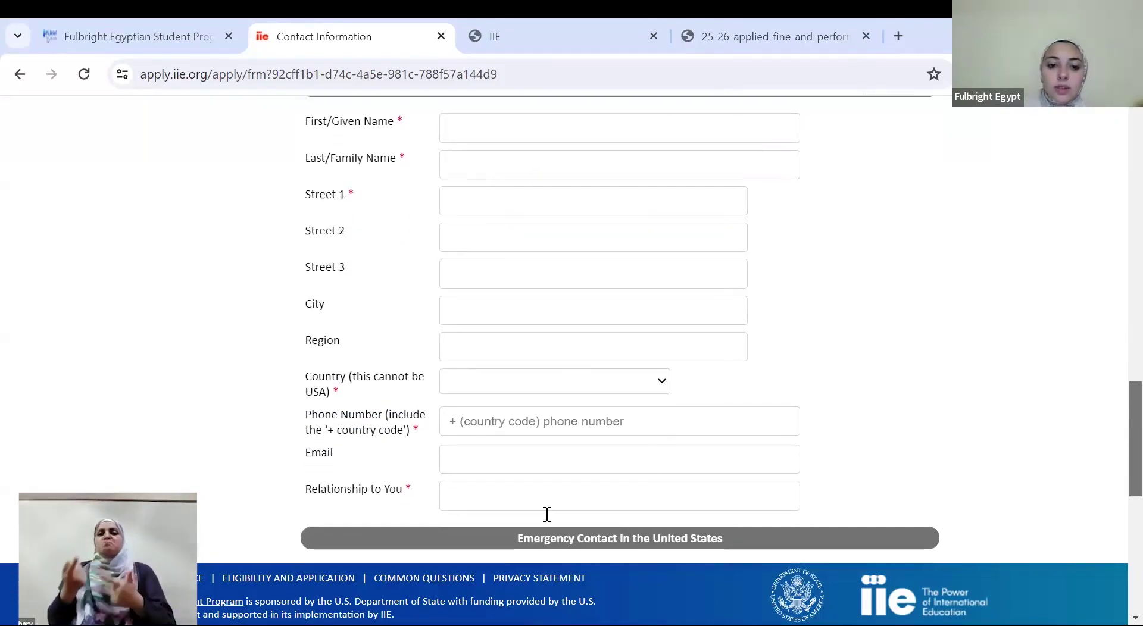
click(477, 462)
click(467, 490)
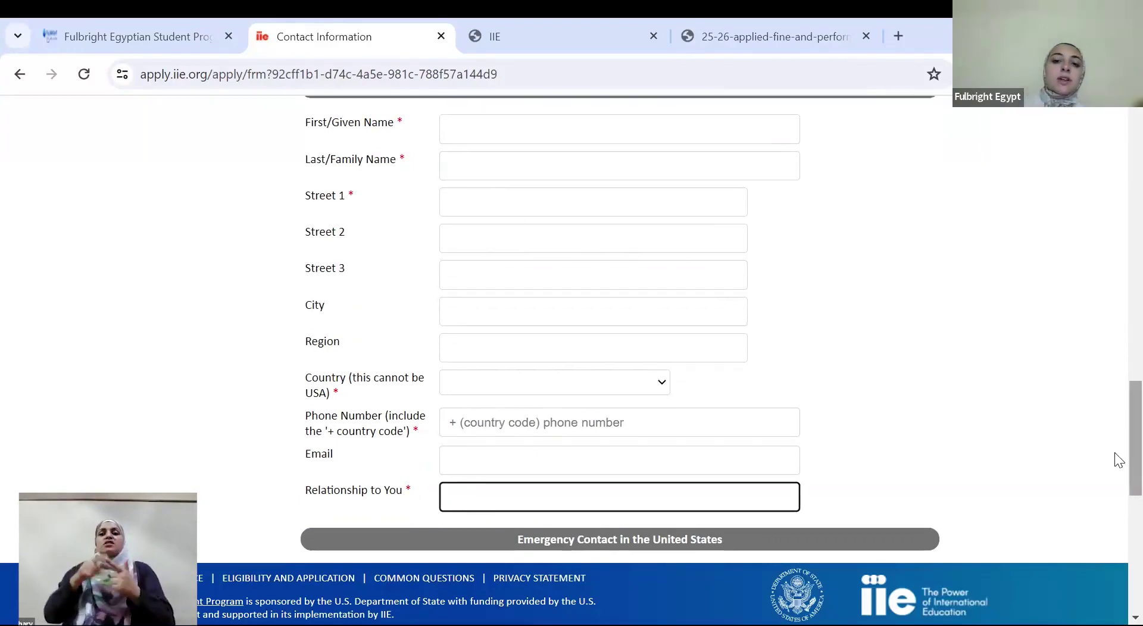
scroll(1117, 417, up, 4)
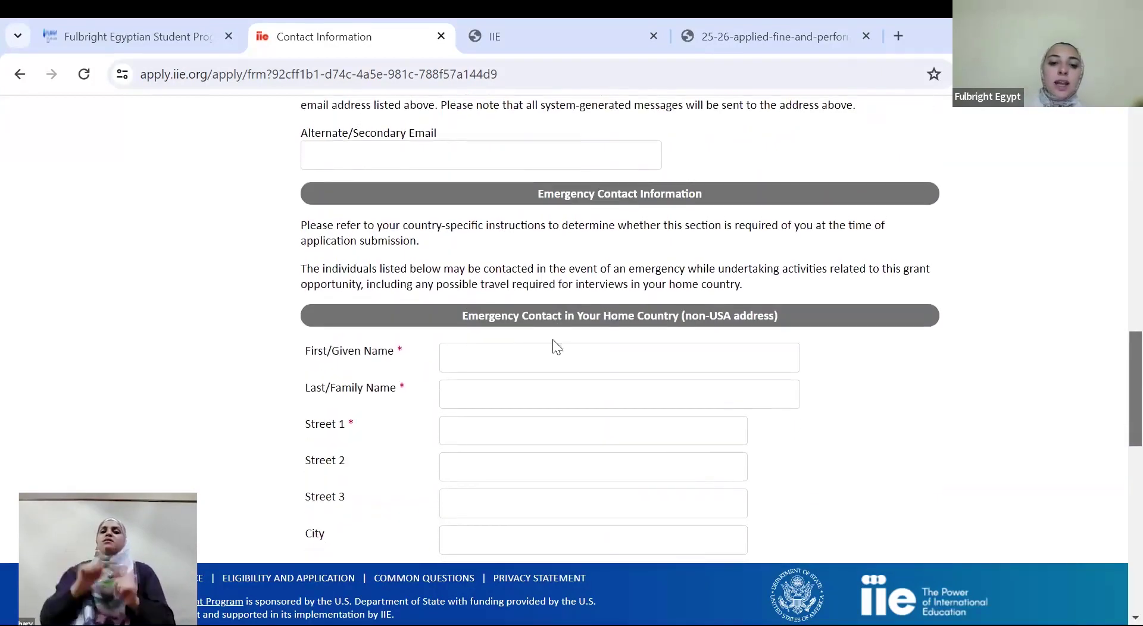
double_click(389, 351)
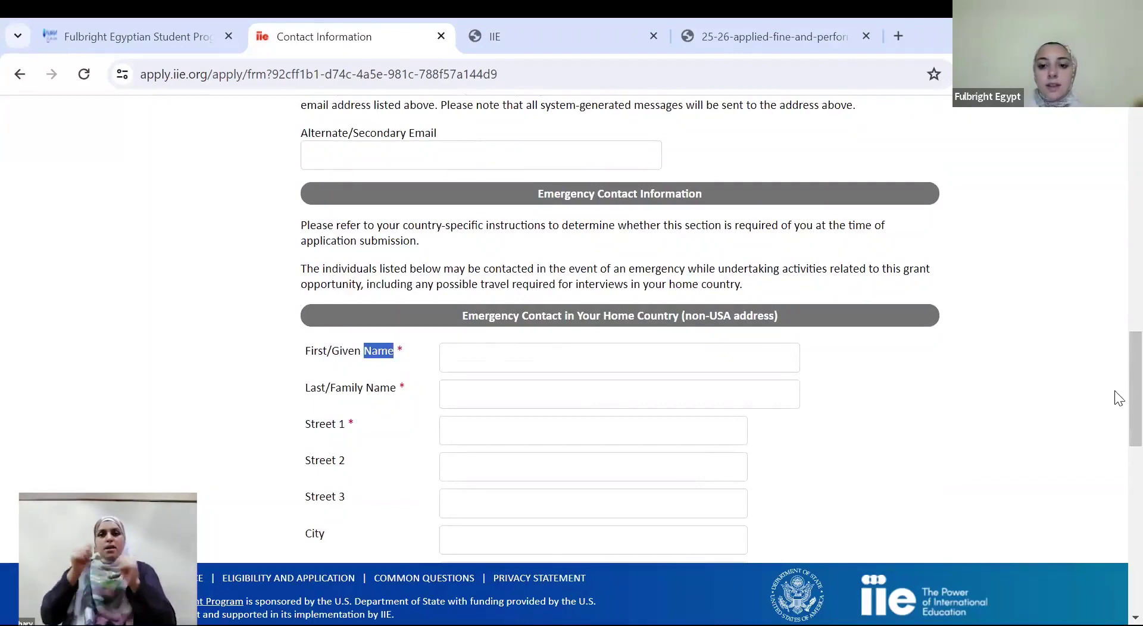
scroll(1117, 429, down, 2)
scroll(1117, 471, down, 7)
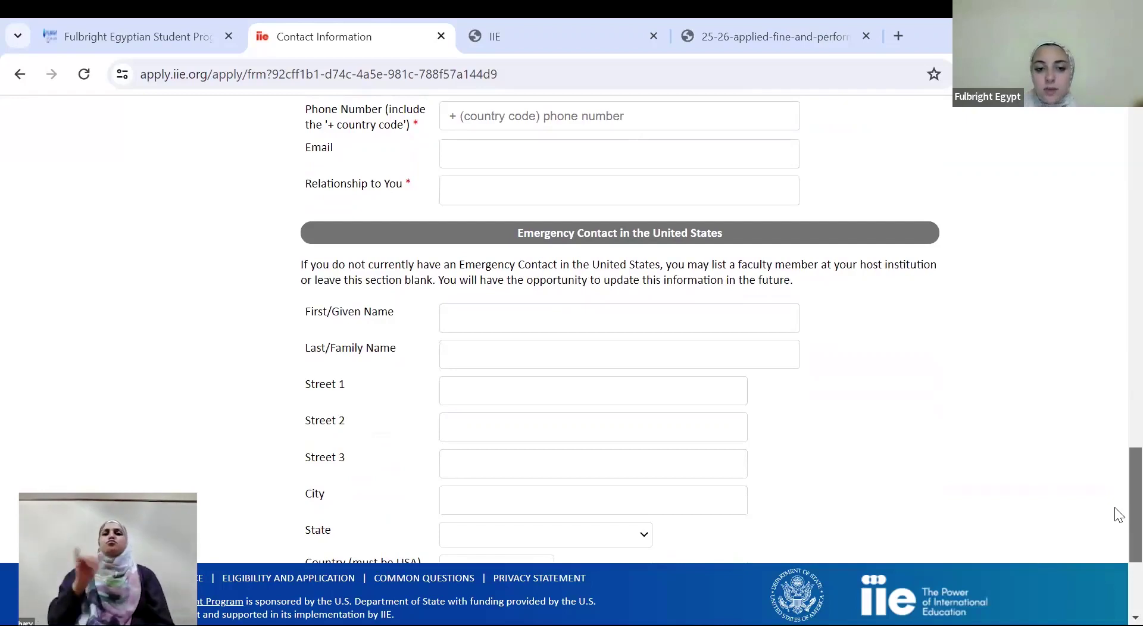
scroll(1115, 514, down, 4)
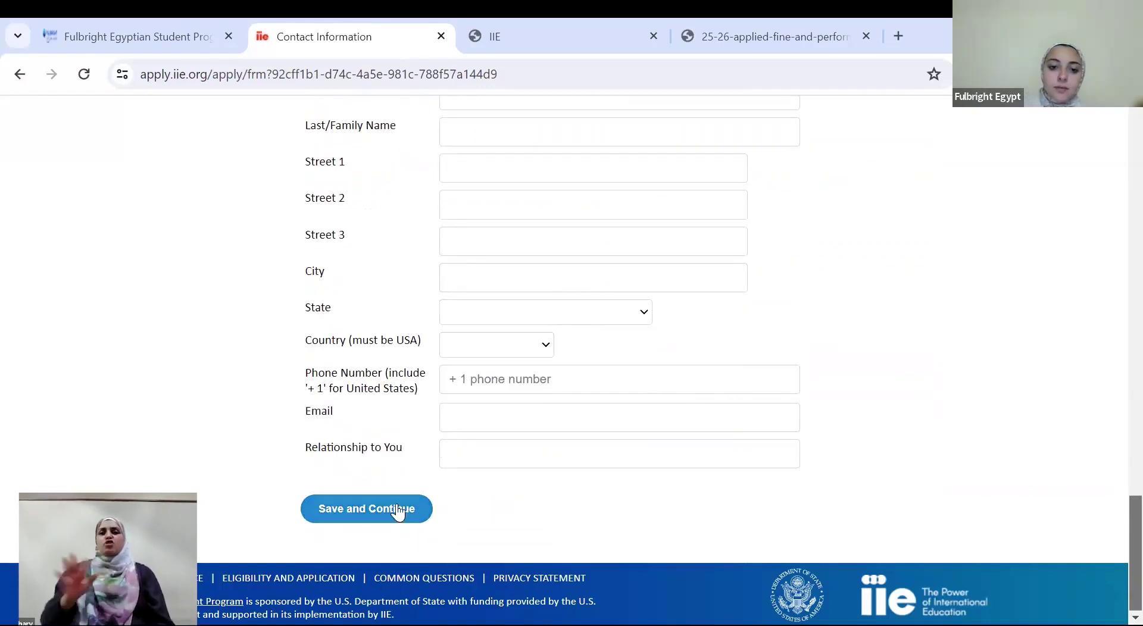
click(398, 507)
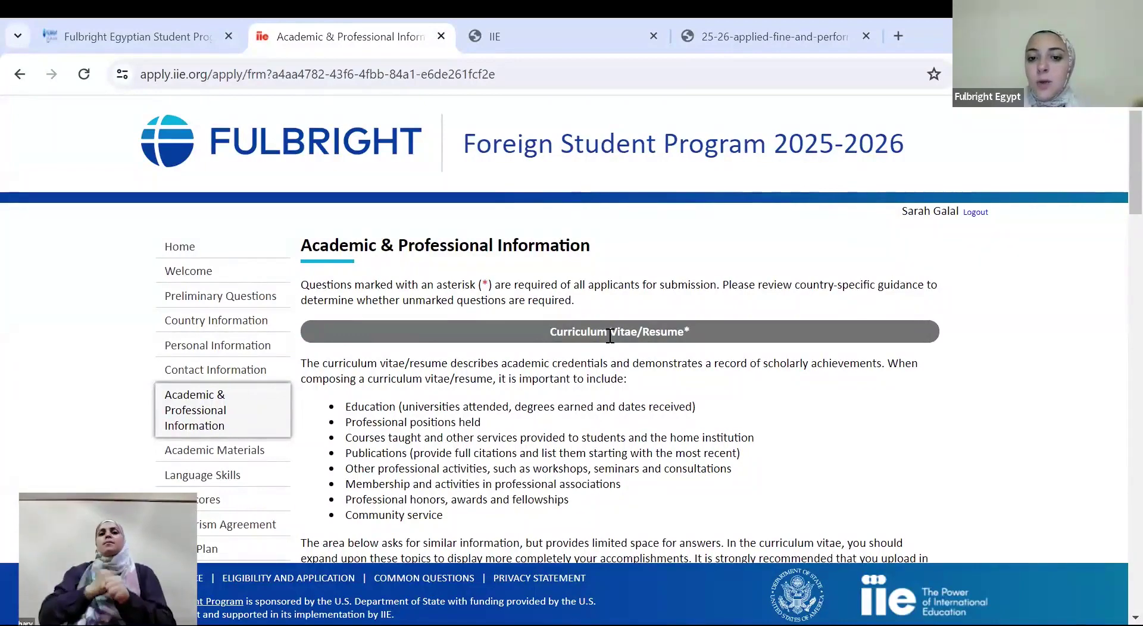
Read the CV/Resume guidance and scroll down to the empty Academic Background table
drag(610, 335, 681, 328)
scroll(1116, 191, down, 1)
scroll(1116, 208, down, 2)
click(679, 331)
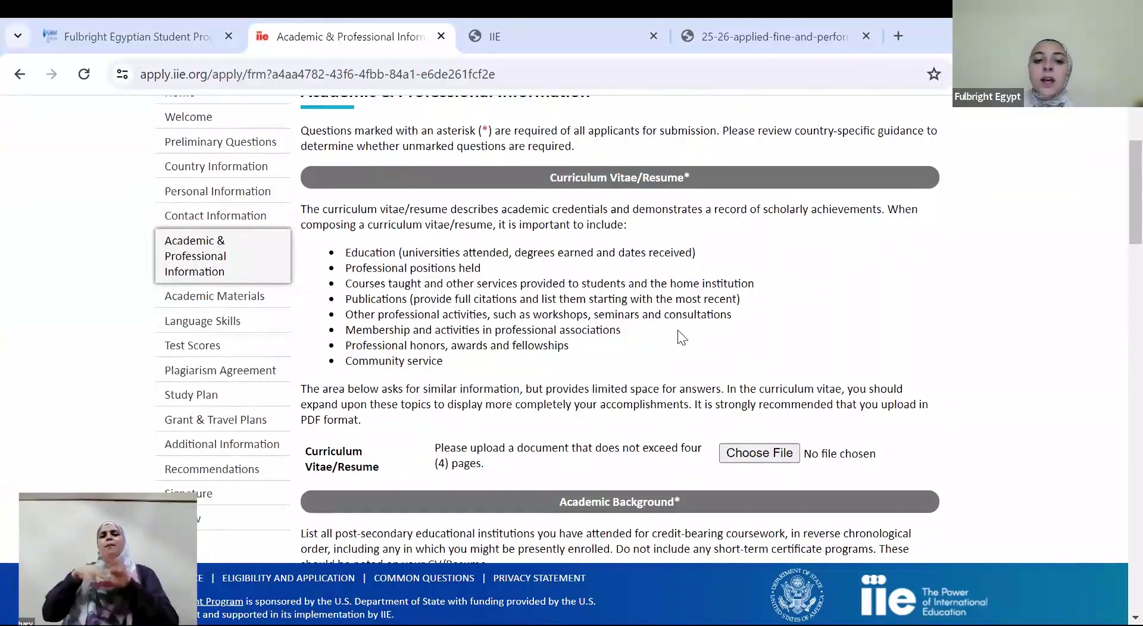
click(682, 337)
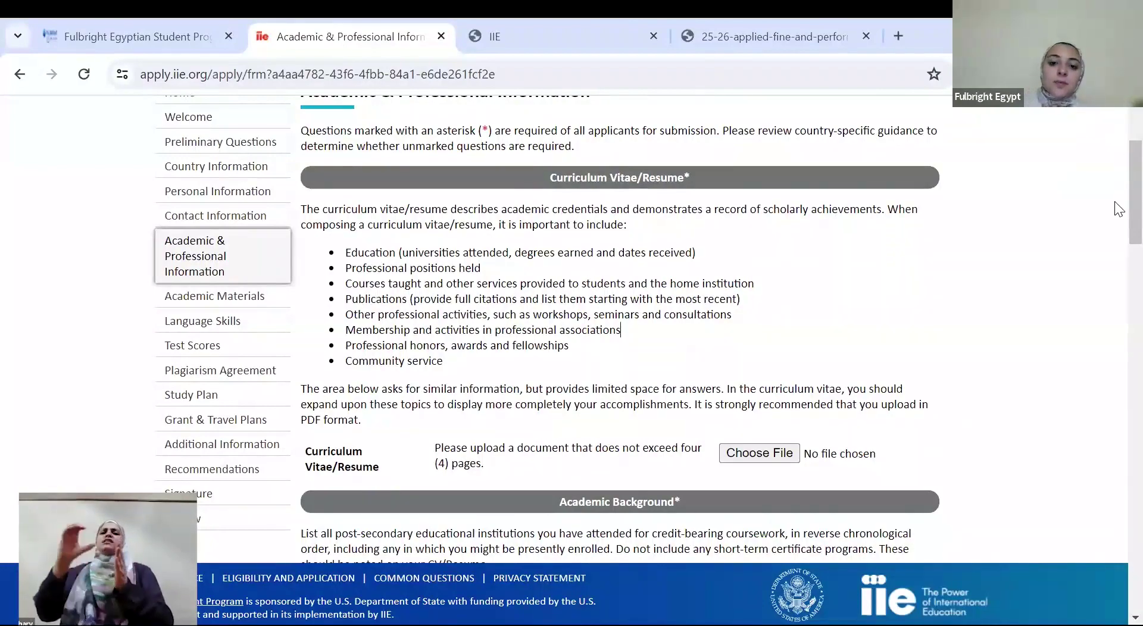
scroll(1116, 239, down, 1)
scroll(1119, 244, down, 4)
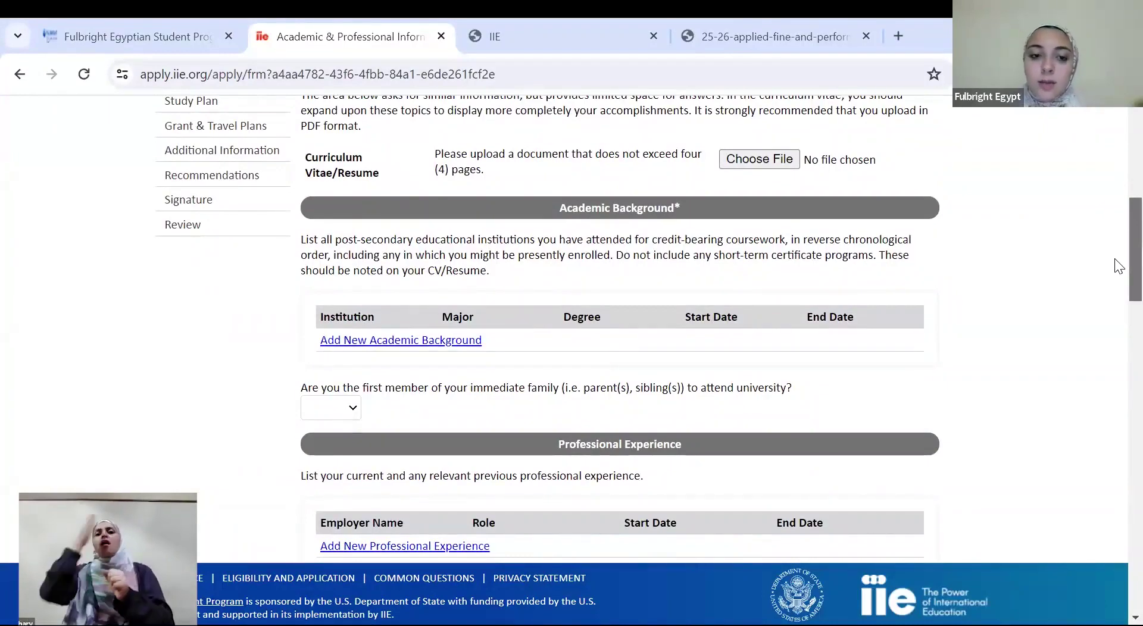
Start an academic entry: Cairo University, Undergraduate level, country Egypt
click(429, 341)
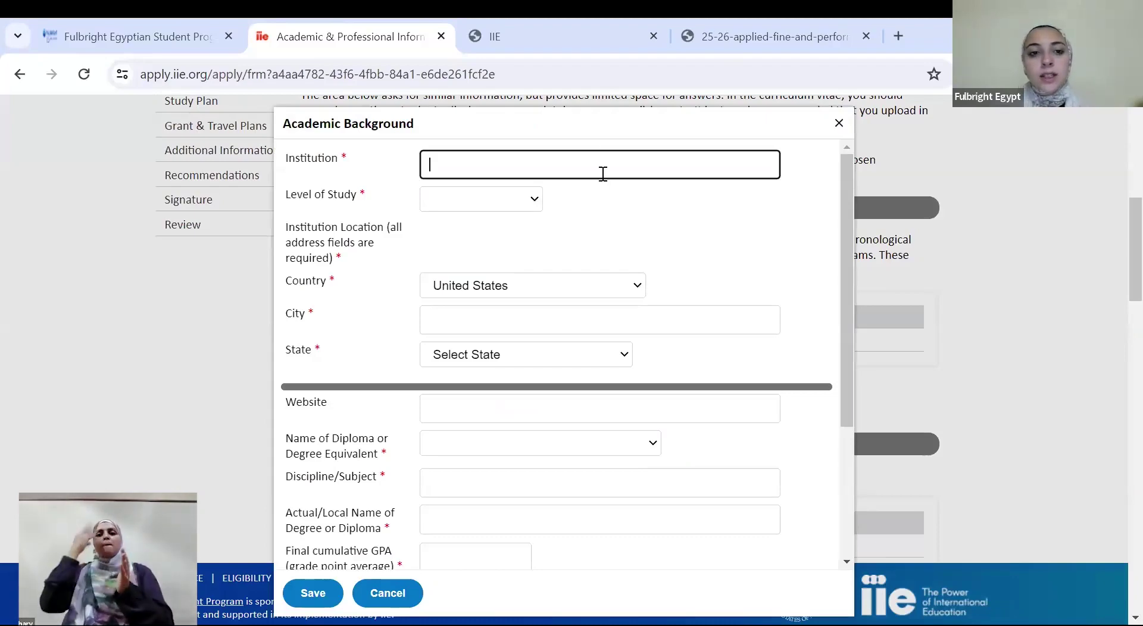
text(Cairo Univ)
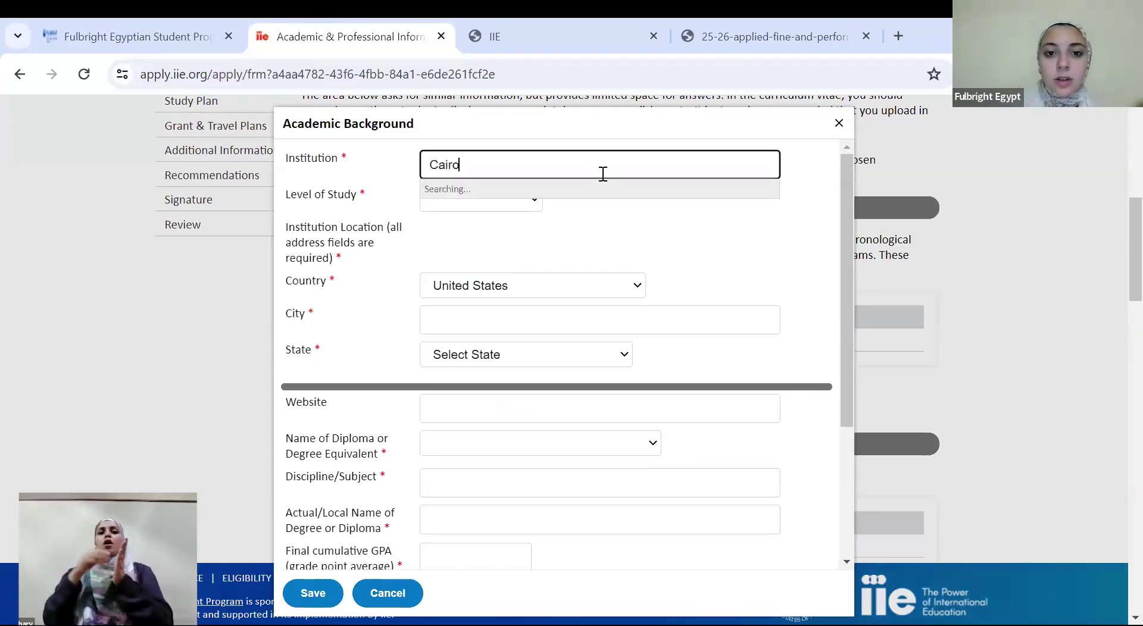
key(Down)
key(Down)
key(Down)
key(Down)
key(Return)
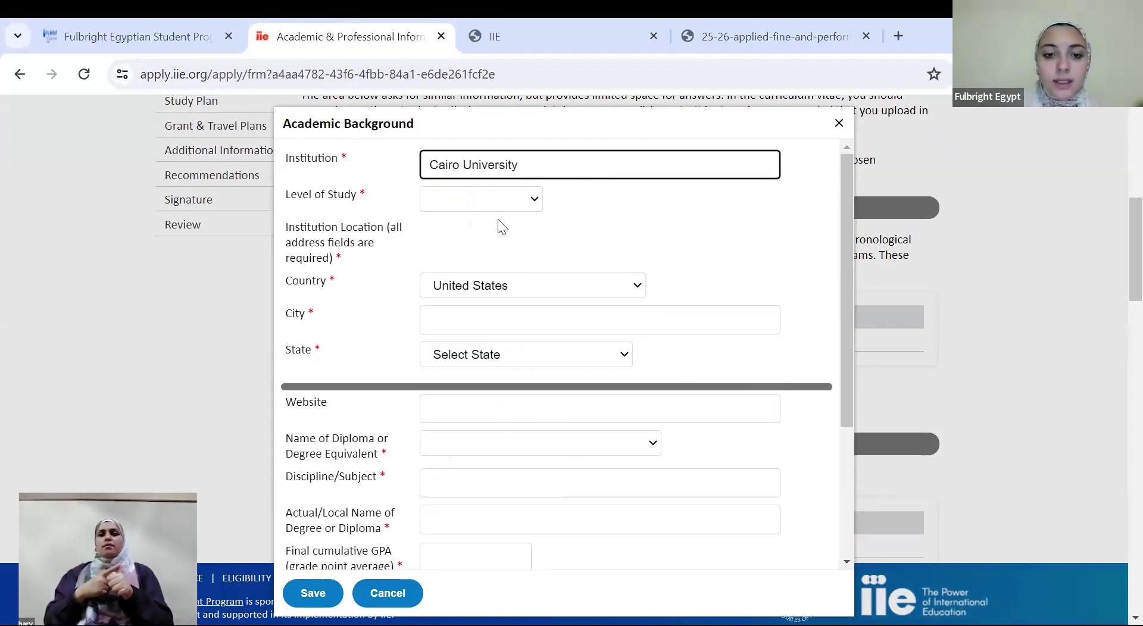
click(486, 204)
click(482, 239)
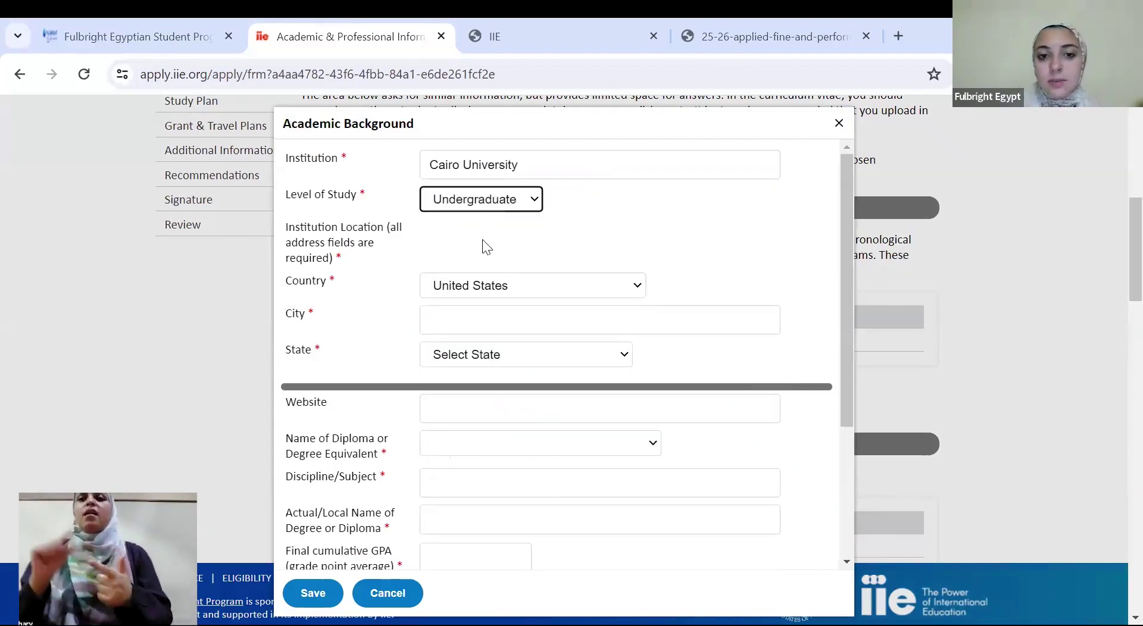
click(452, 287)
key(e)
key(g)
key(Return)
Set the institution city to Giza and the region to Giza
click(458, 314)
text(Giza)
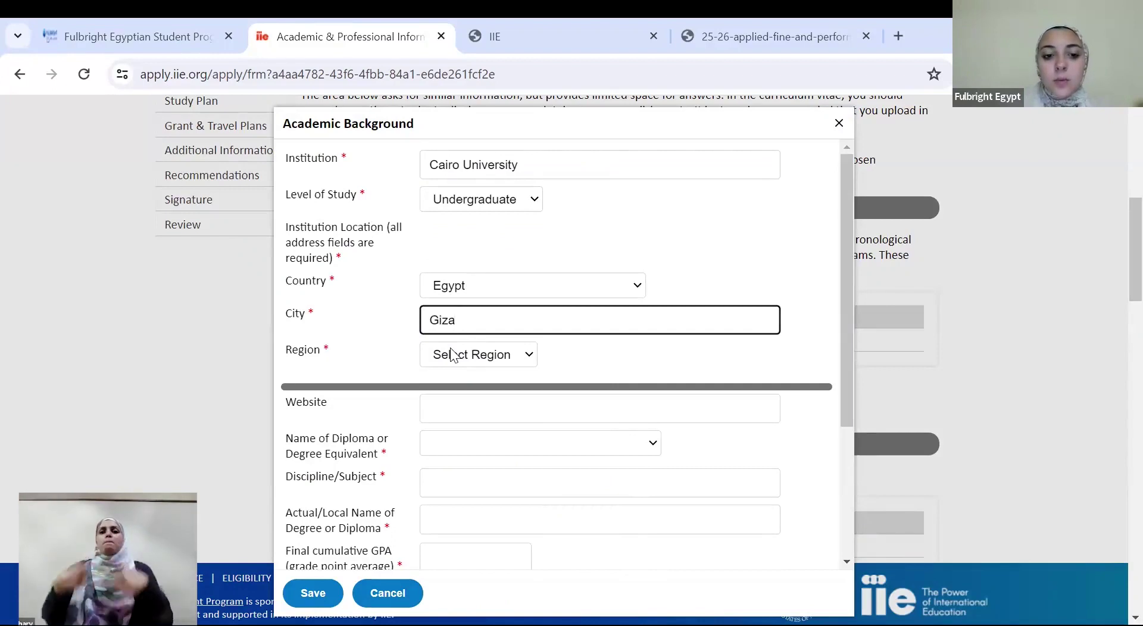
click(452, 355)
key(Down)
key(Down)
key(Down)
key(Down)
key(Down)
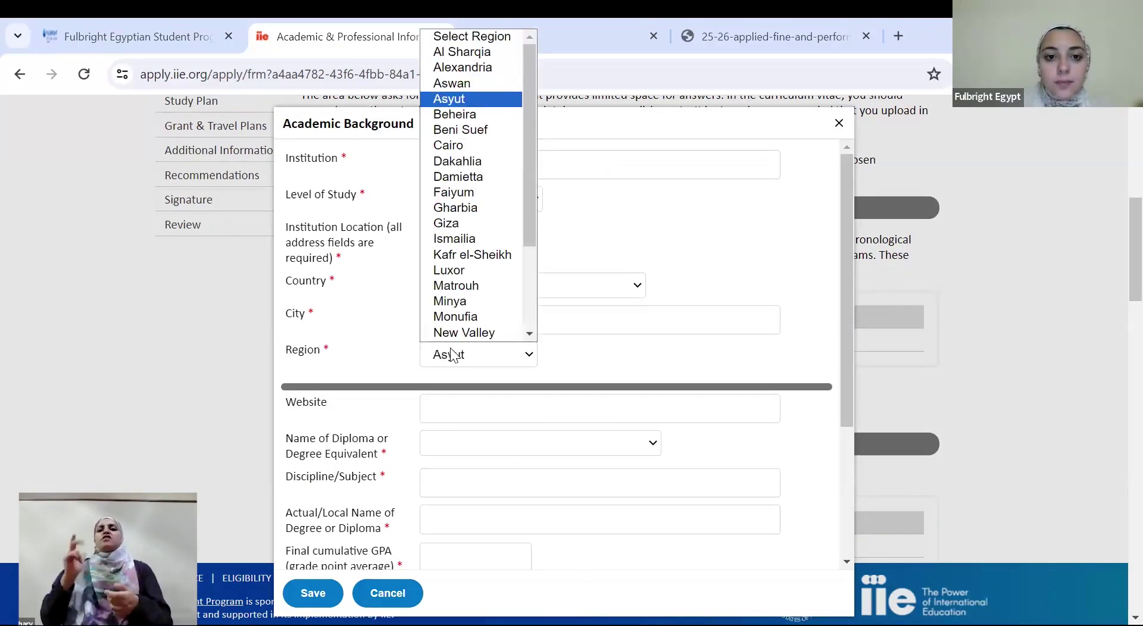
key(Down)
key(Down)
key(Down)
key(Down)
key(Down)
key(Down)
key(Down)
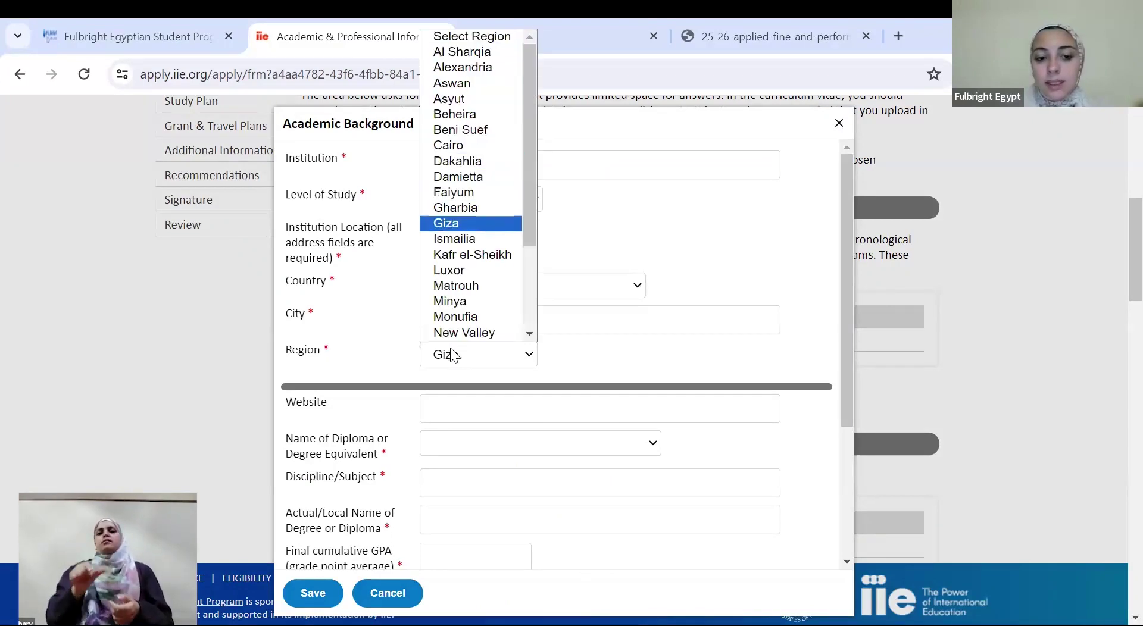
key(Return)
Set diploma BA, discipline Fine Arts, local degree name 'Bachelor's of Arts'
scroll(1118, 338, down, 3)
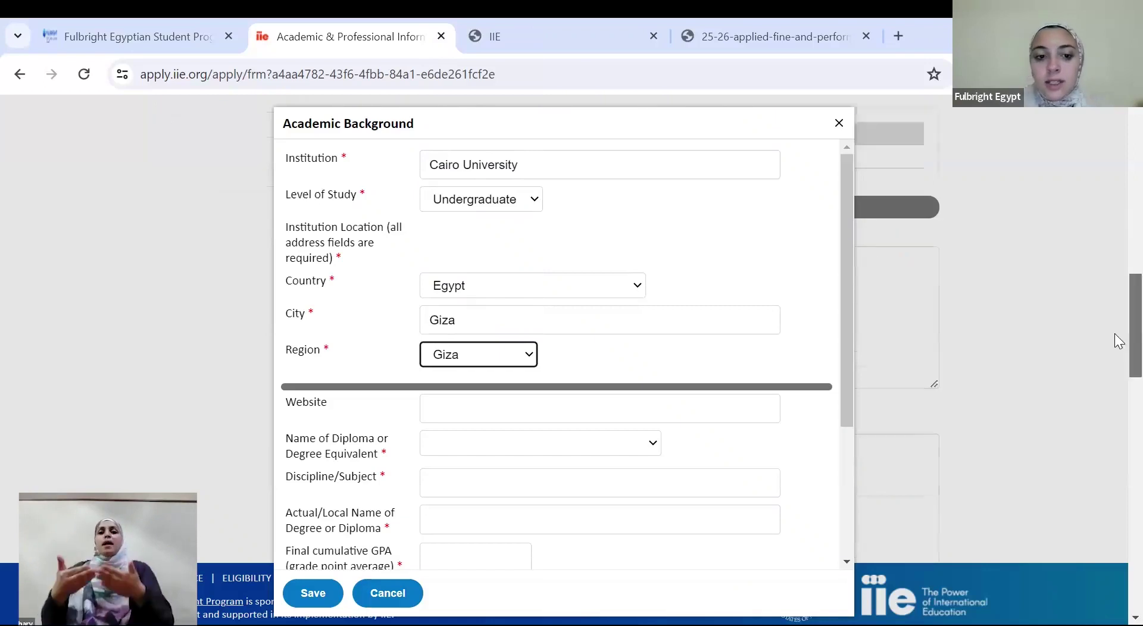
click(548, 454)
key(Down)
key(Down)
key(Down)
key(Down)
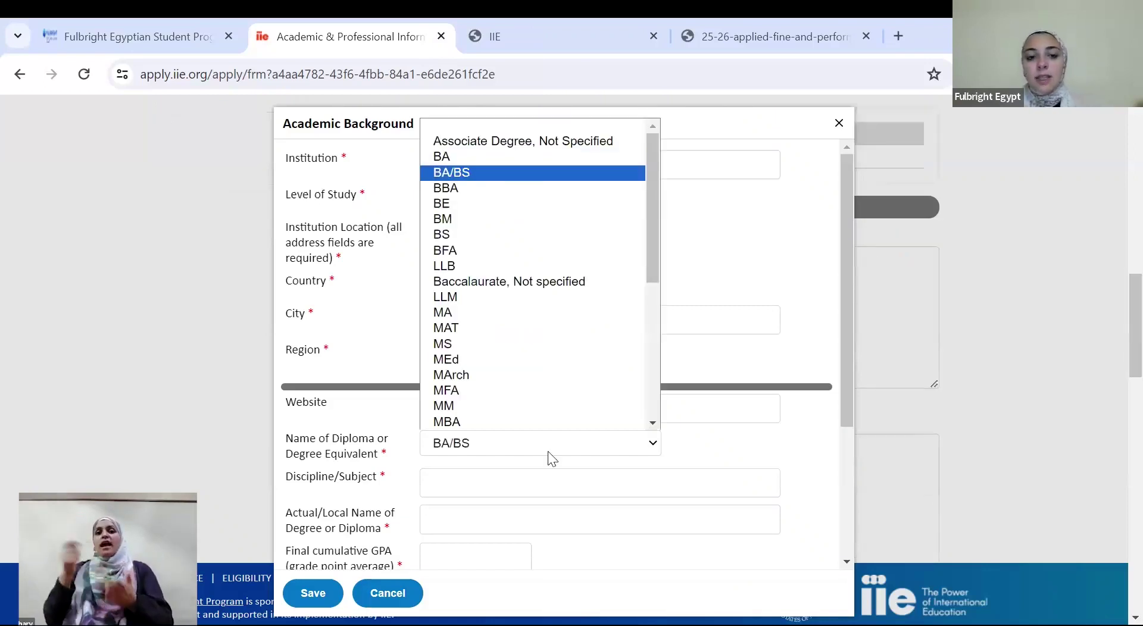
key(Up)
key(Up)
key(Return)
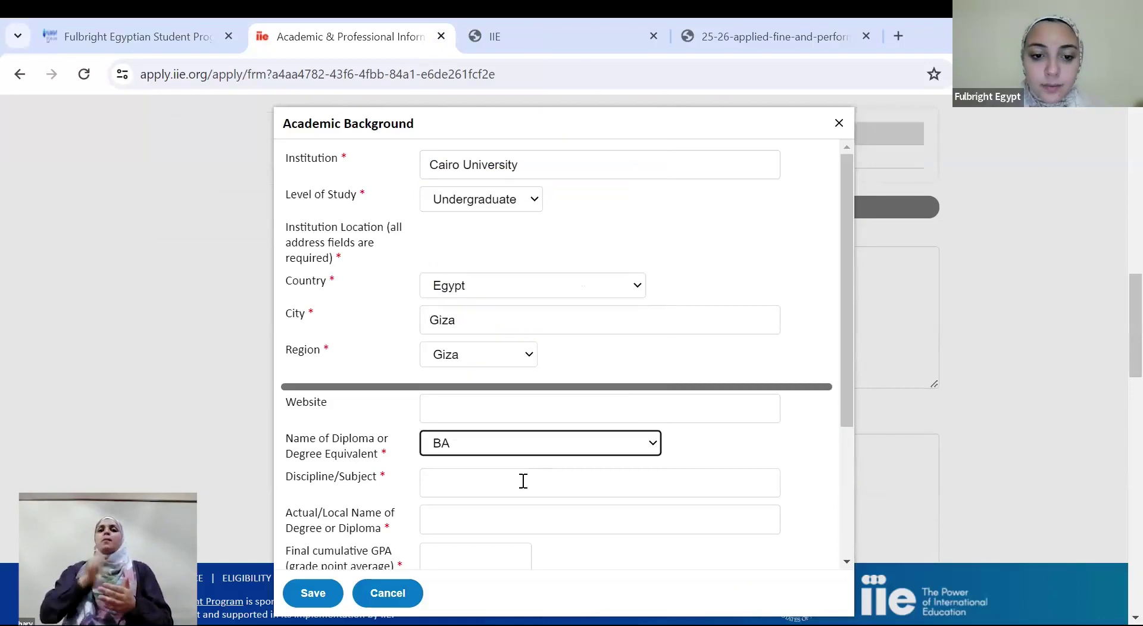
click(524, 481)
text(Fine Arts)
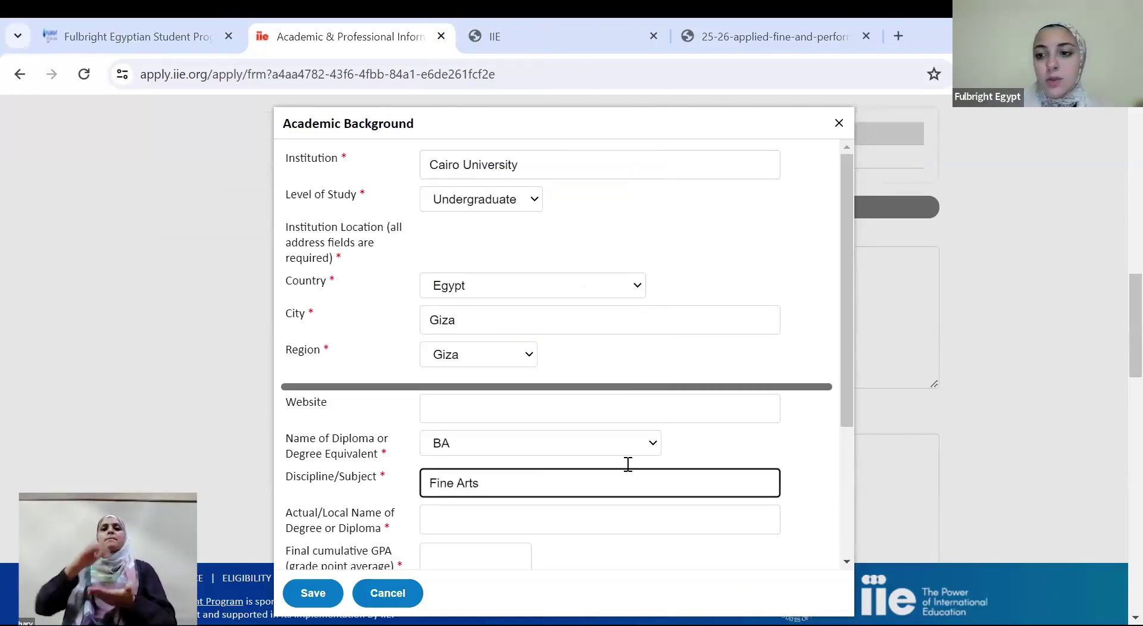
scroll(1118, 346, down, 3)
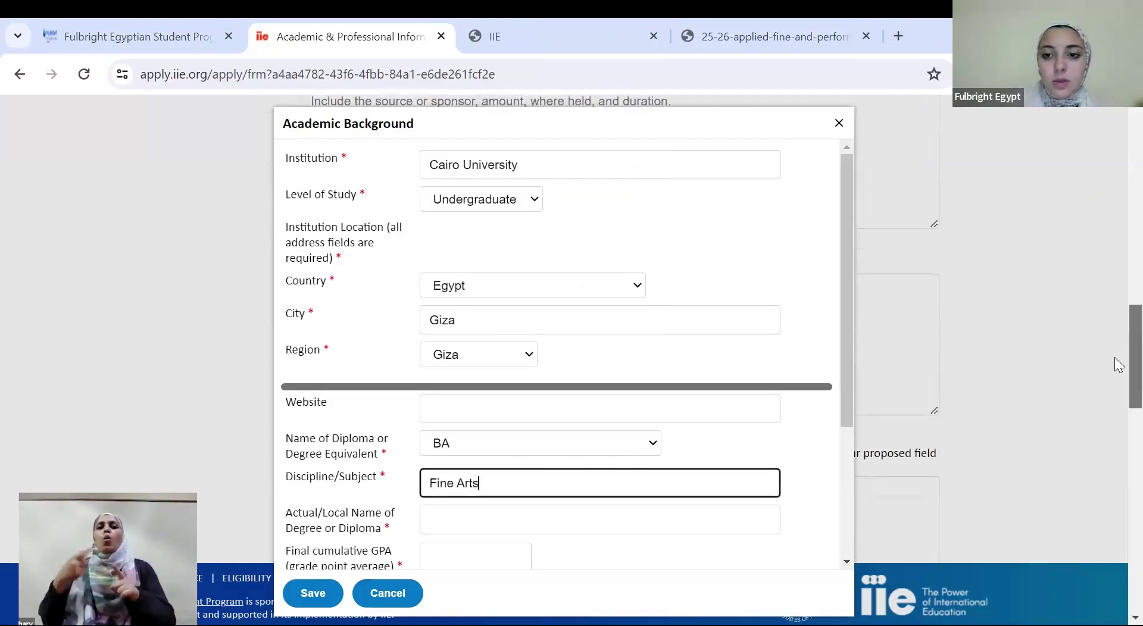
scroll(846, 170, down, 4)
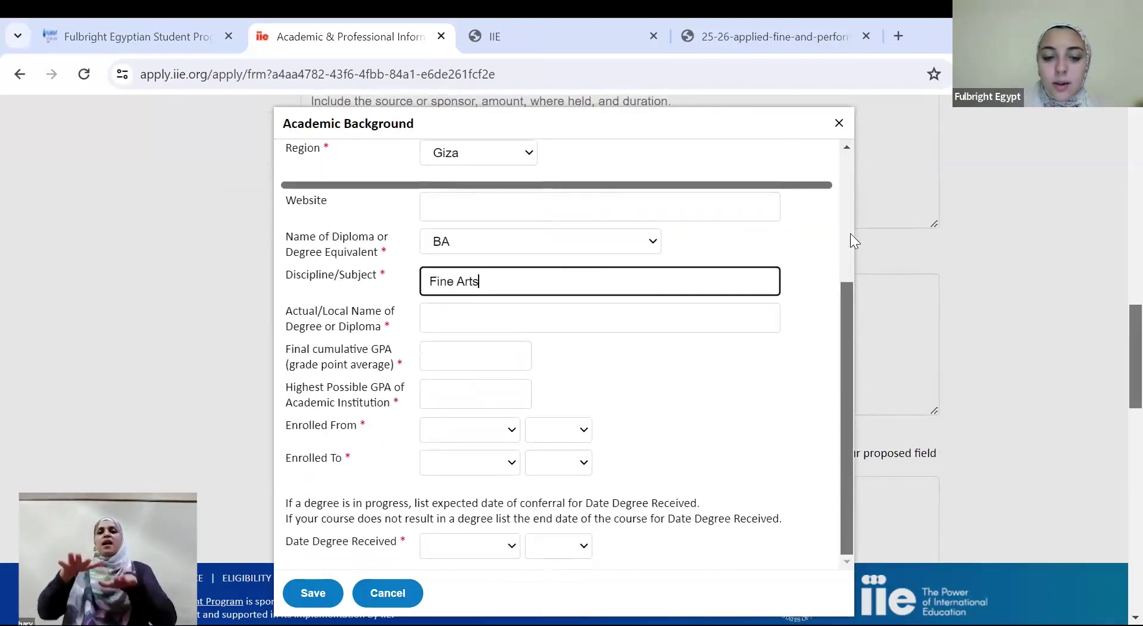
click(478, 312)
text(Bac)
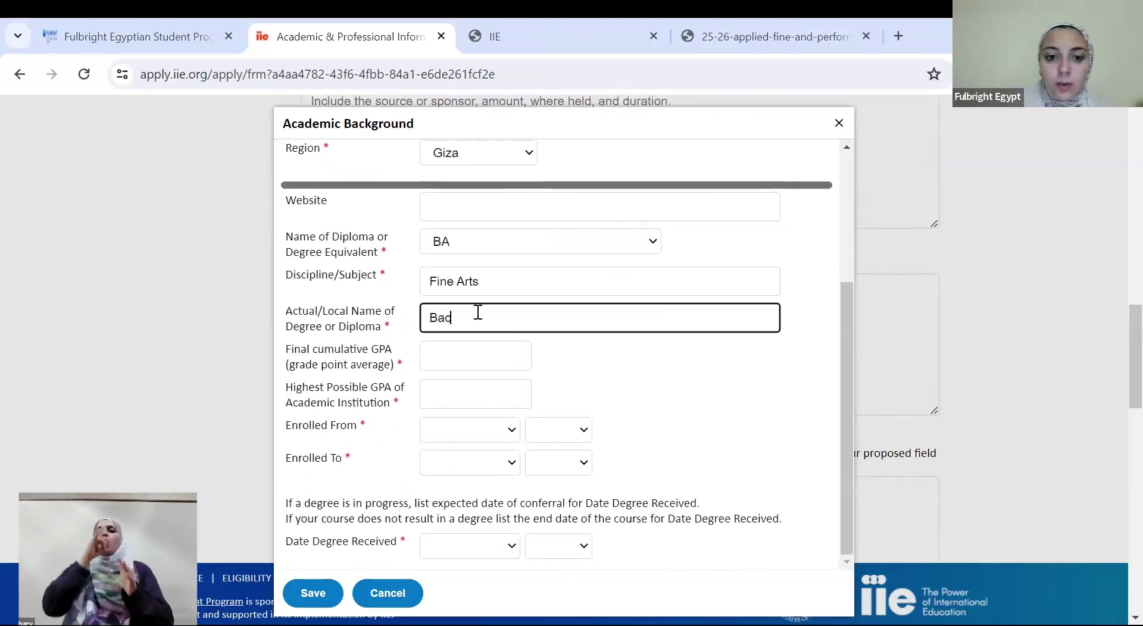
text(helor's of Arts)
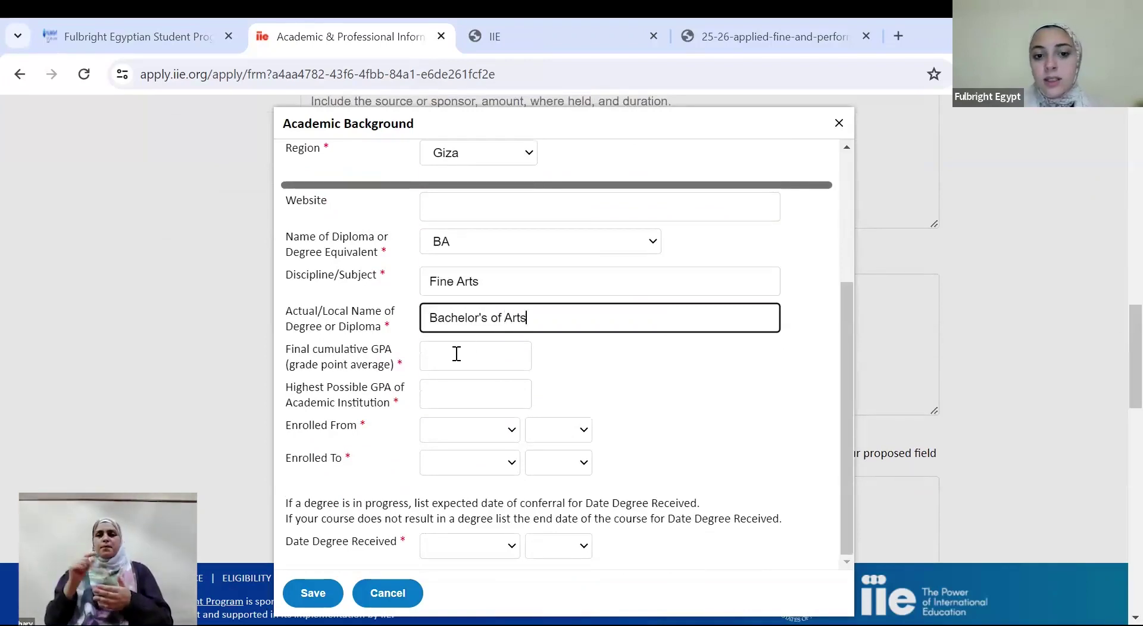
Enter a final cumulative GPA of 3.9 out of a possible 4
click(456, 354)
text(3.8)
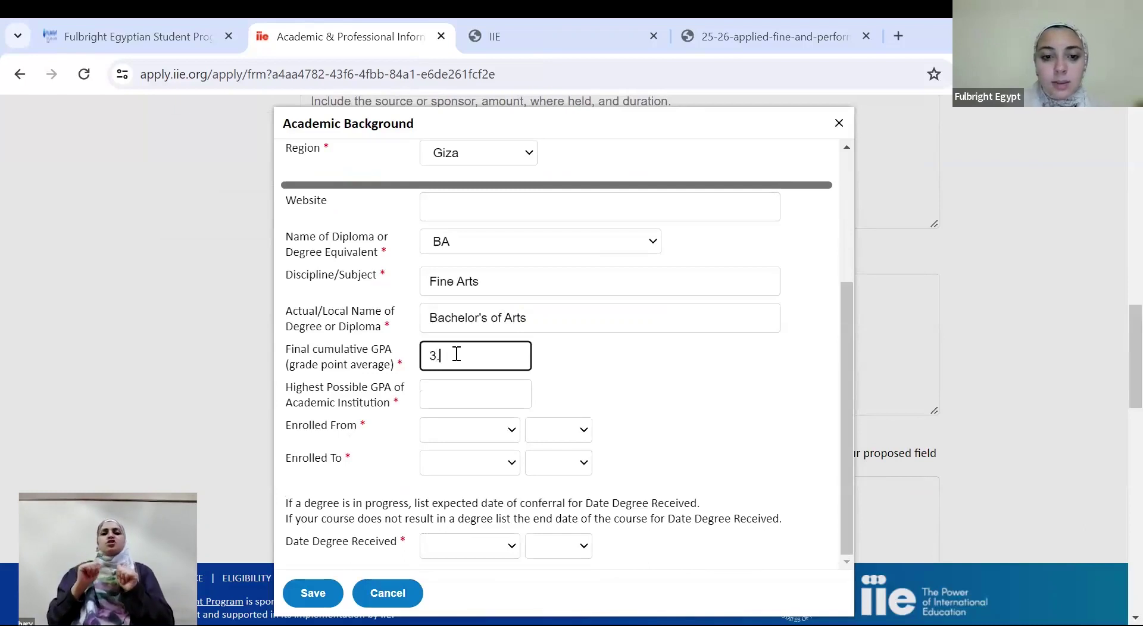
key(BackSpace)
text(9)
click(445, 397)
text(4)
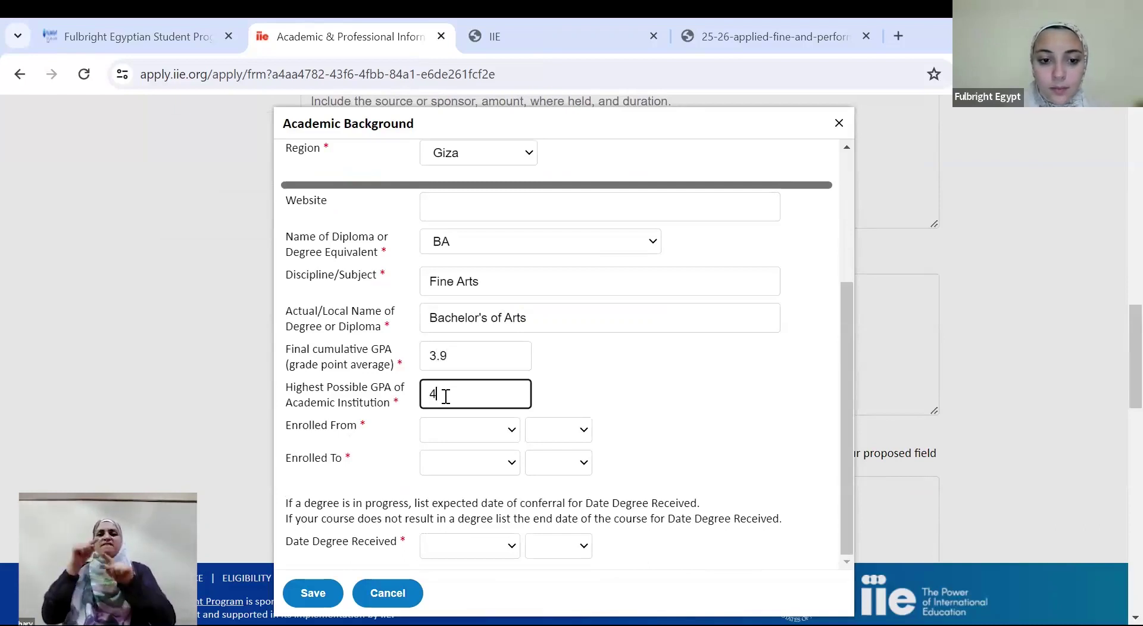
Set the enrollment start date to September 2017
click(463, 427)
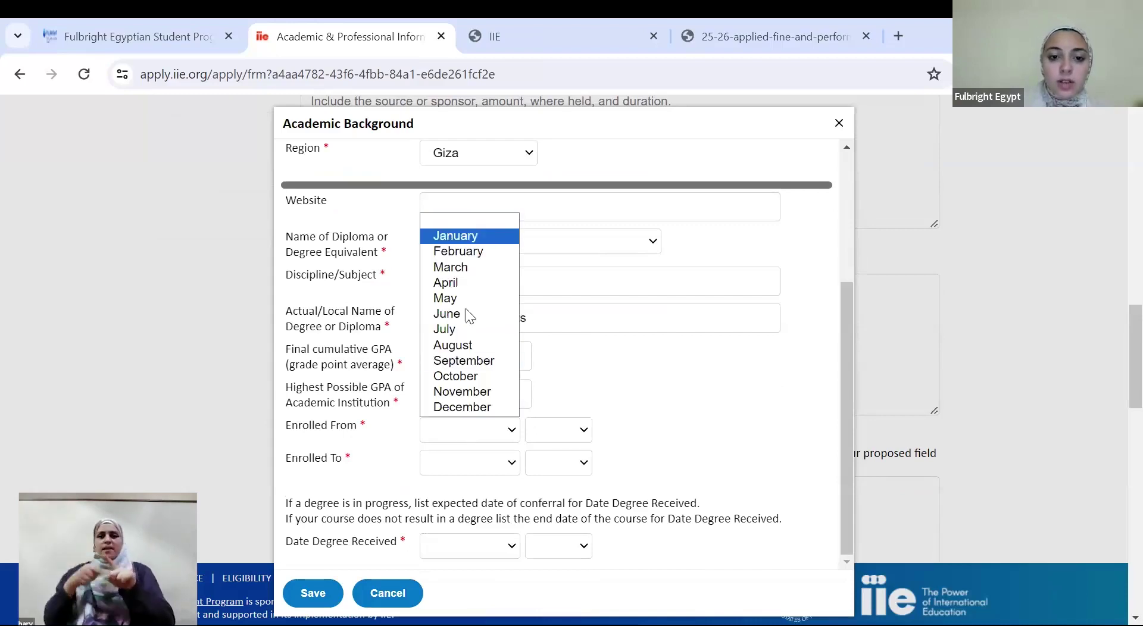
click(483, 363)
click(557, 432)
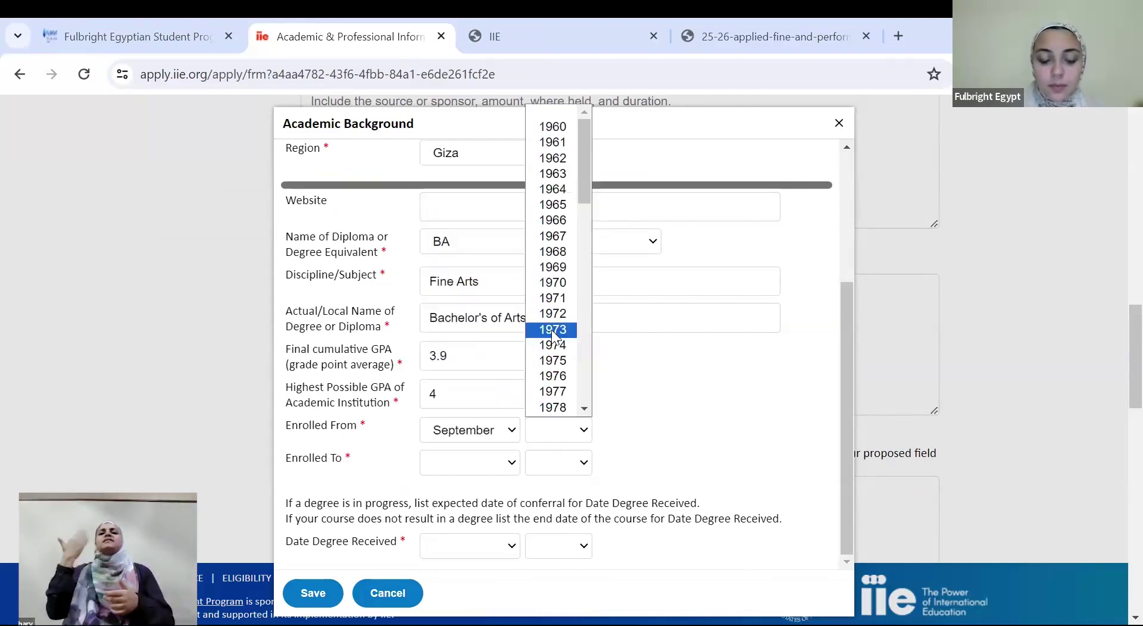
key(2)
key(Down)
key(Down)
key(Down)
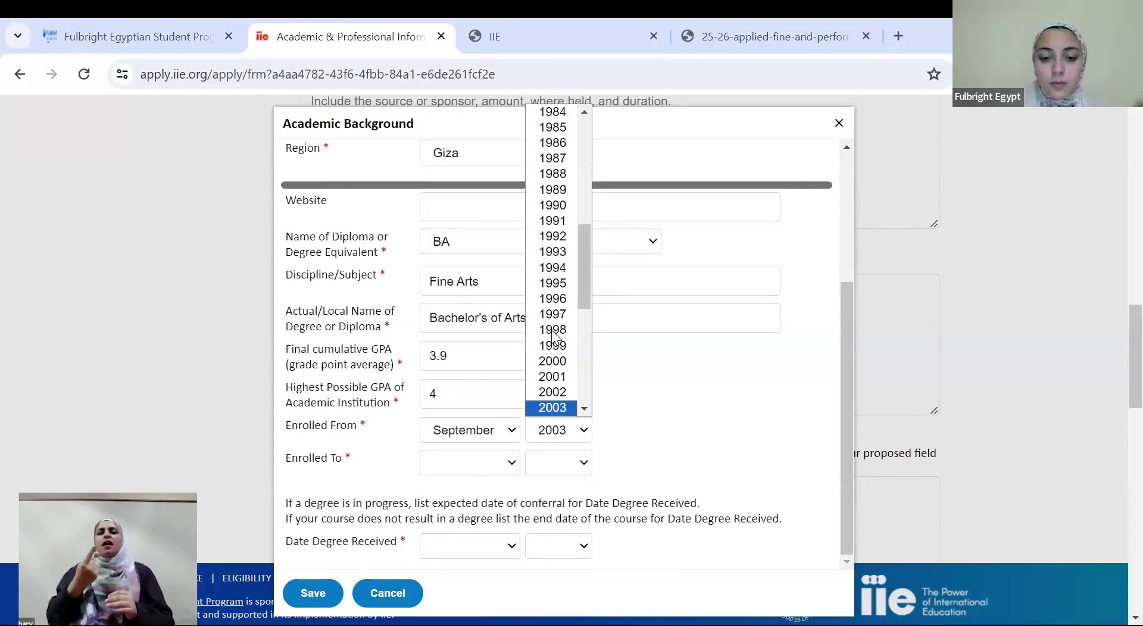
key(Down)
key(Down)
key(Down)
key(Down)
key(Down)
key(Down)
key(Down)
key(Down)
key(Down)
key(Down)
key(Down)
key(Down)
key(Down)
key(Down)
key(Down)
key(Down)
key(Up)
key(Up)
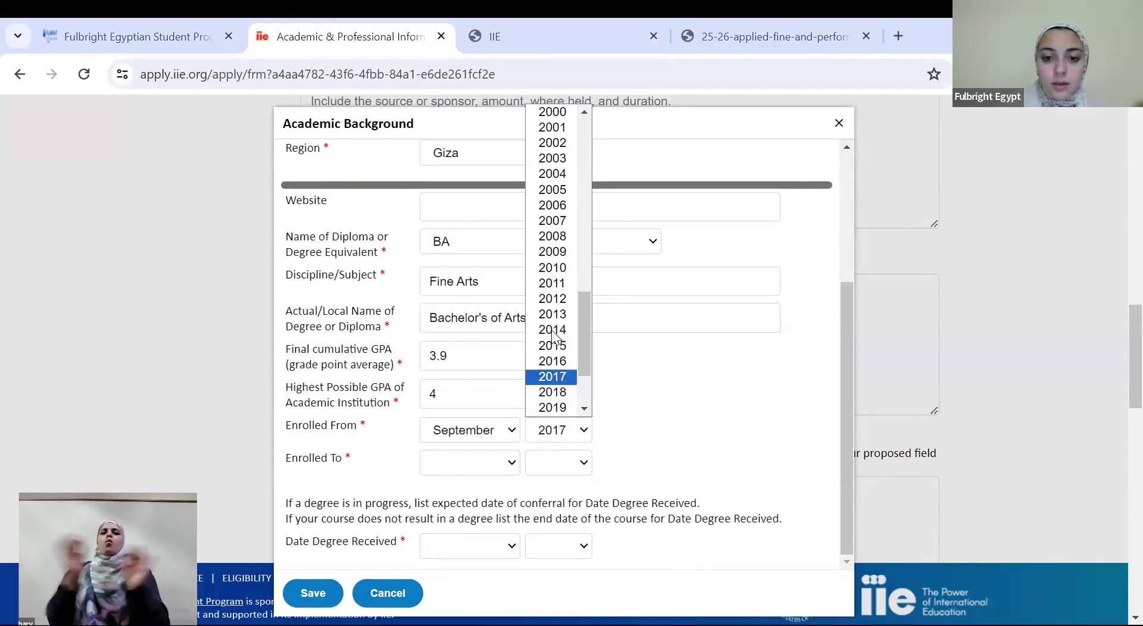
key(Return)
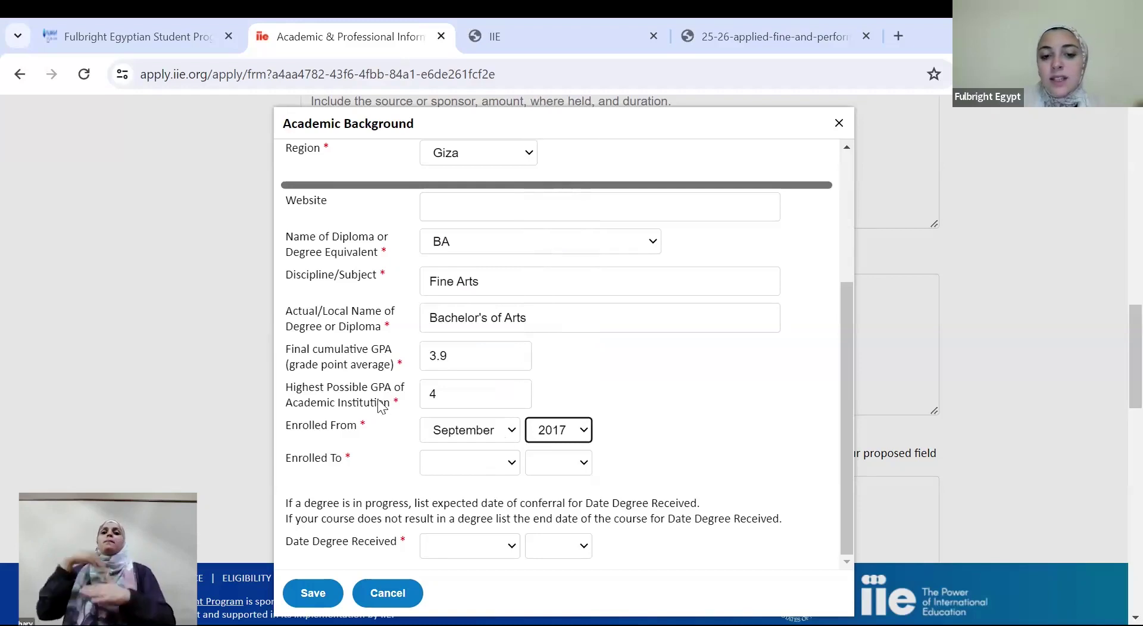
Set the enrollment end date to May 2021
click(441, 464)
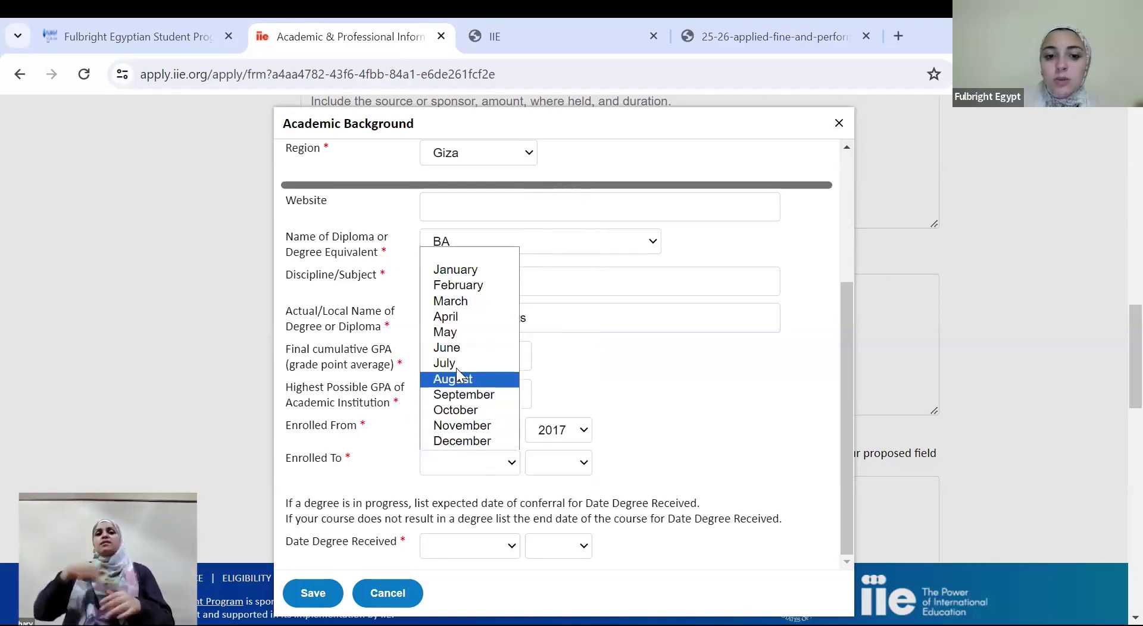
click(459, 337)
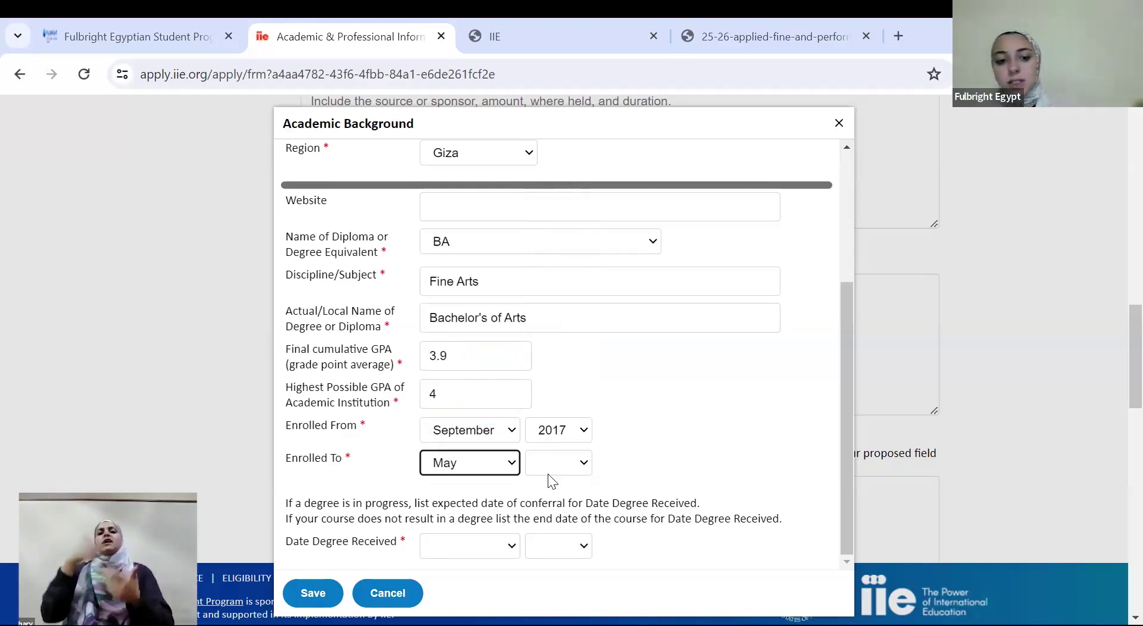
click(553, 469)
click(581, 396)
click(581, 397)
click(581, 396)
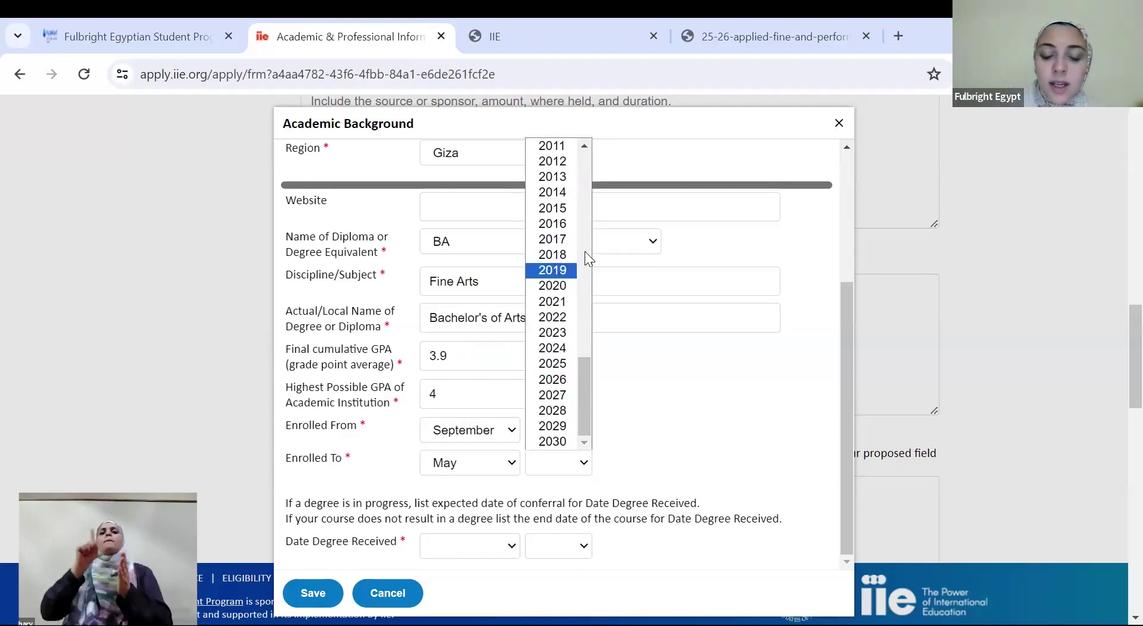
click(586, 226)
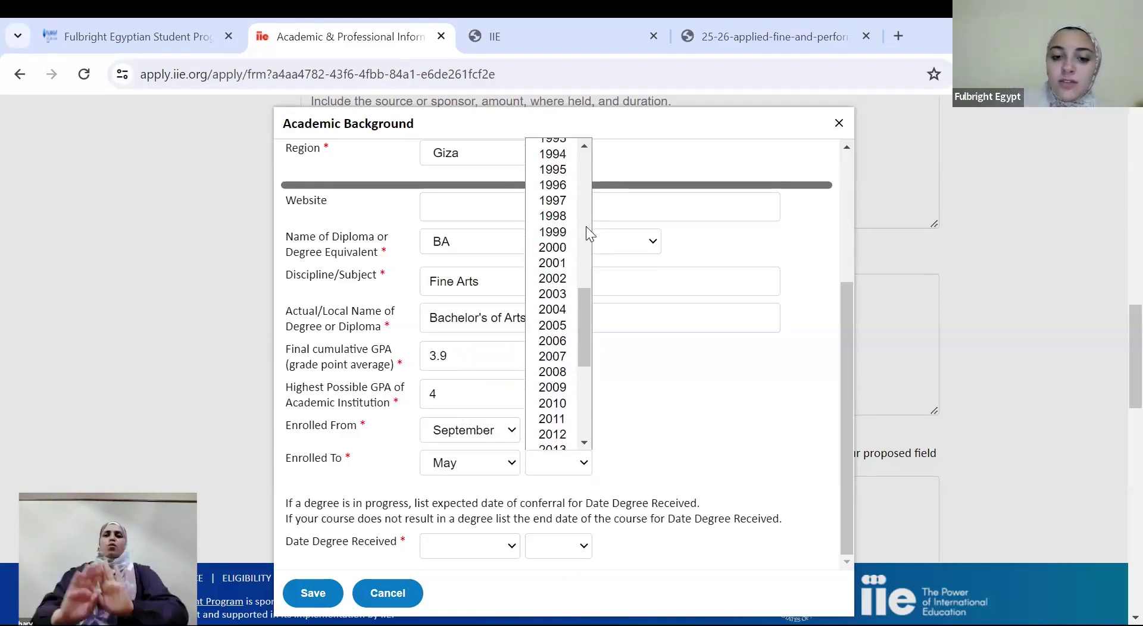
drag(586, 315, 587, 405)
click(588, 406)
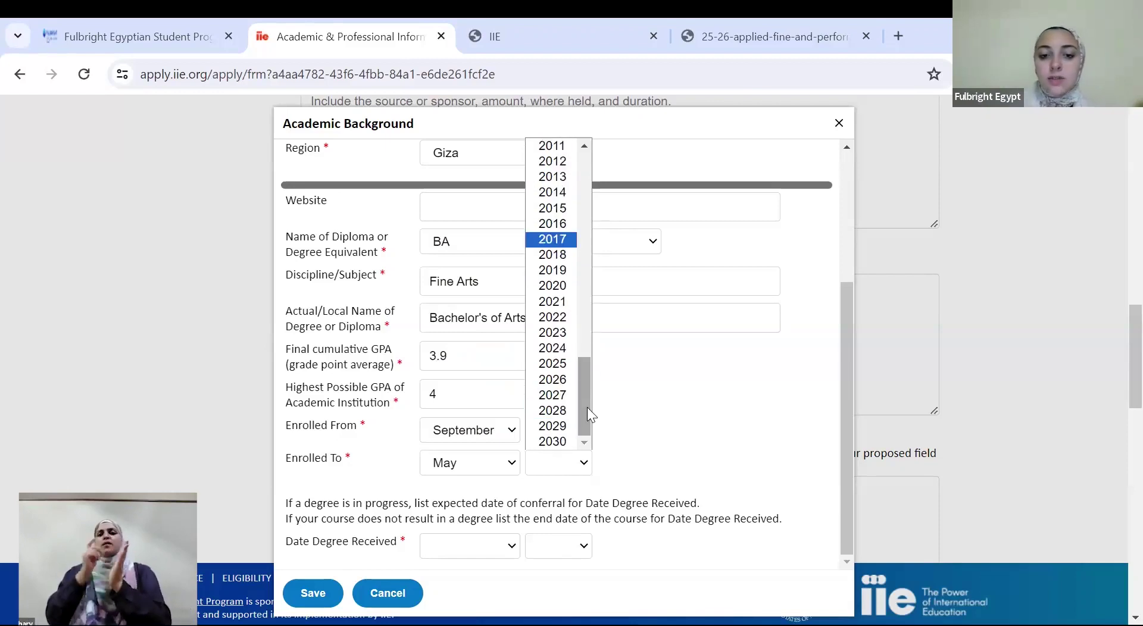
click(560, 304)
Set the degree received date to May 2021 and save the academic entry
click(305, 599)
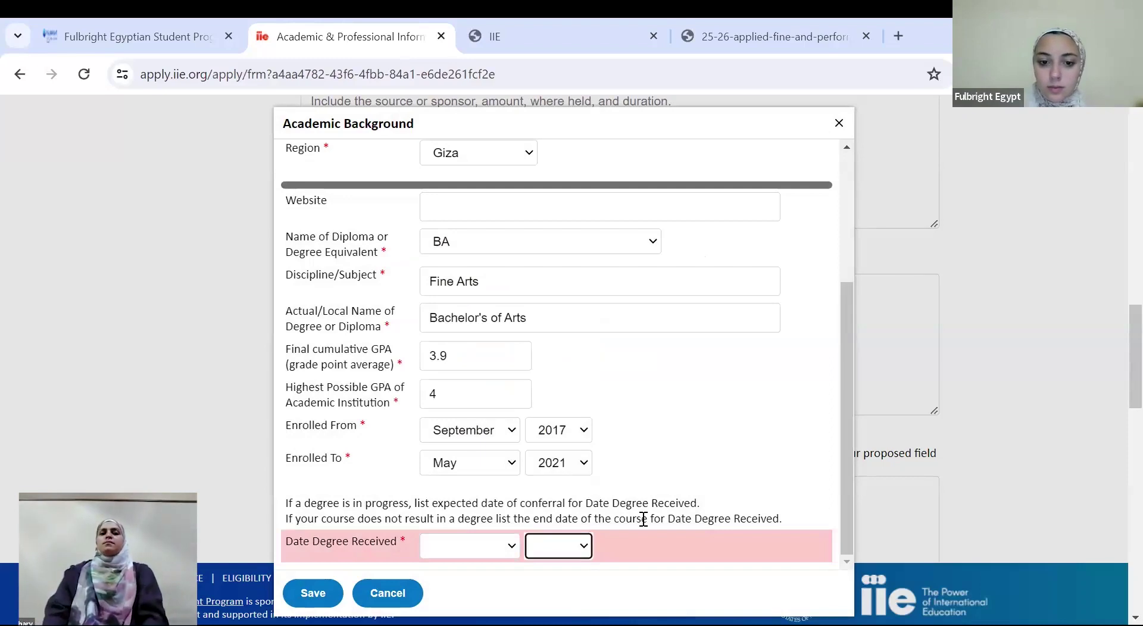
click(496, 555)
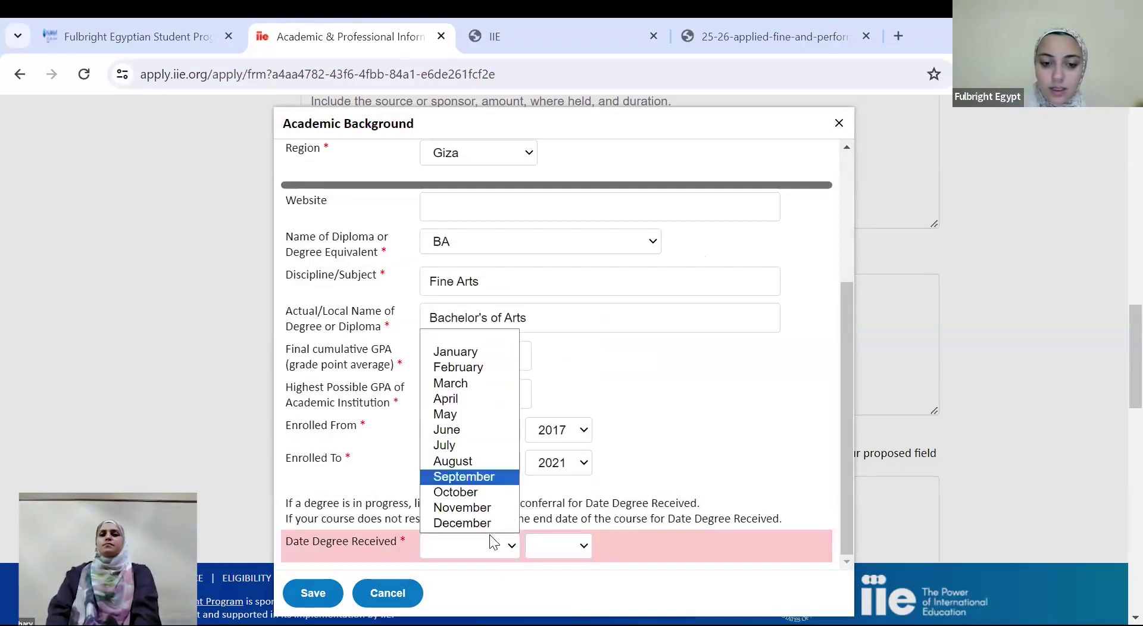
click(476, 413)
click(558, 548)
key(Down)
key(Down)
key(Down)
key(Down)
key(Down)
key(Down)
key(Down)
key(Down)
key(Down)
key(Down)
key(Down)
key(Down)
key(Down)
key(Down)
key(Down)
key(Down)
key(Down)
key(Down)
key(Down)
key(Down)
key(Down)
key(Return)
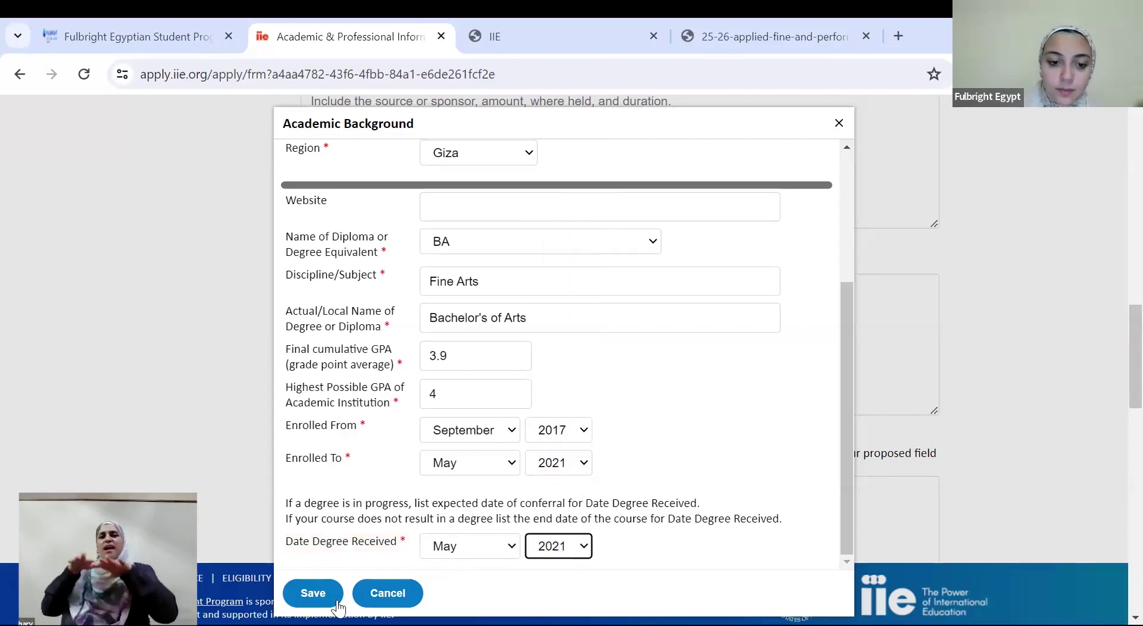
click(312, 594)
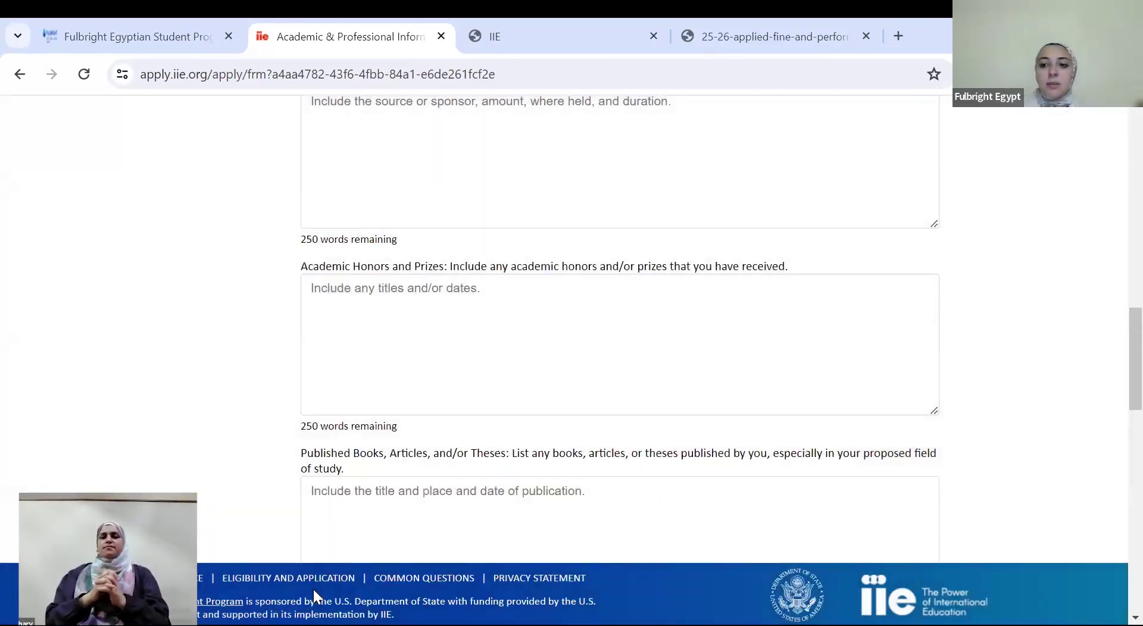
scroll(1114, 294, up, 7)
scroll(1118, 280, up, 1)
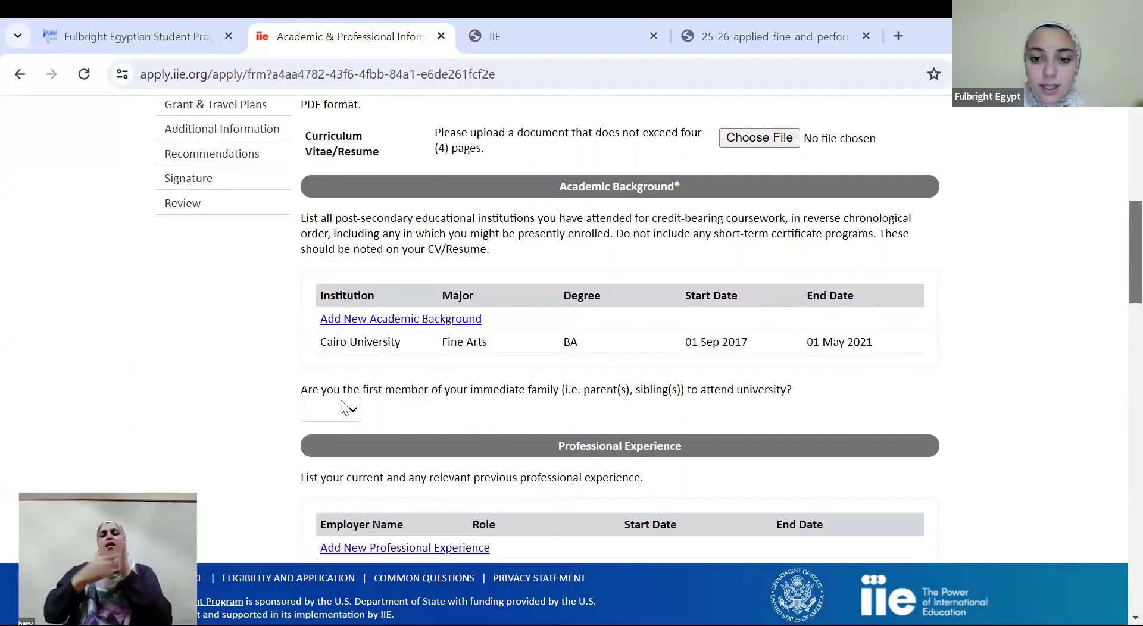
drag(1115, 268, 1115, 312)
Start a professional experience entry with role Actor and employer Theatre
click(417, 333)
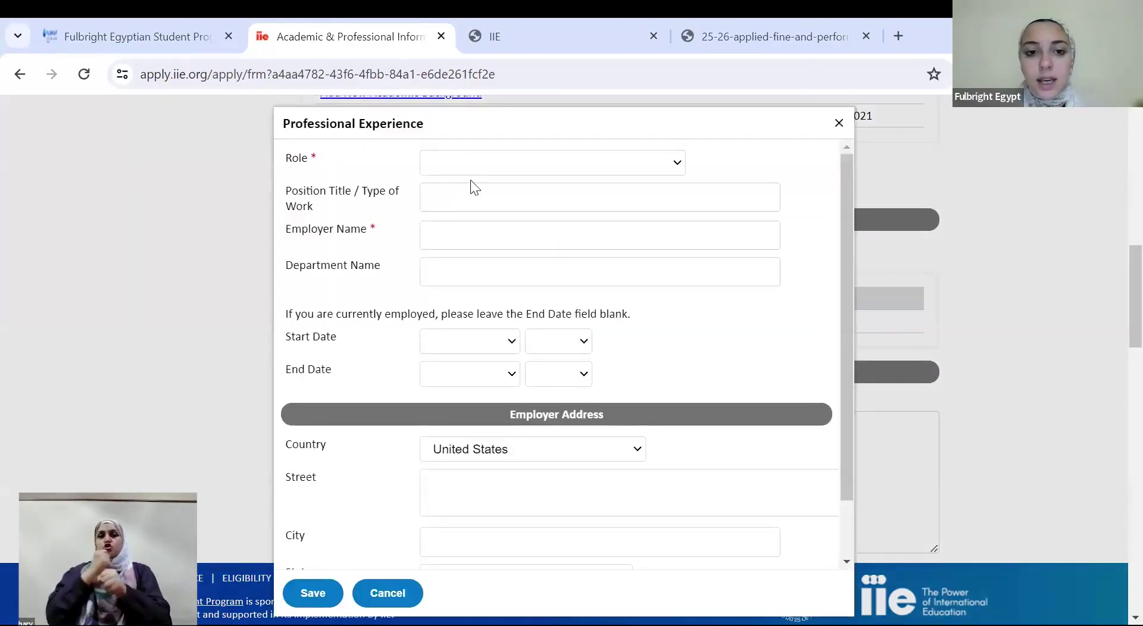
click(473, 173)
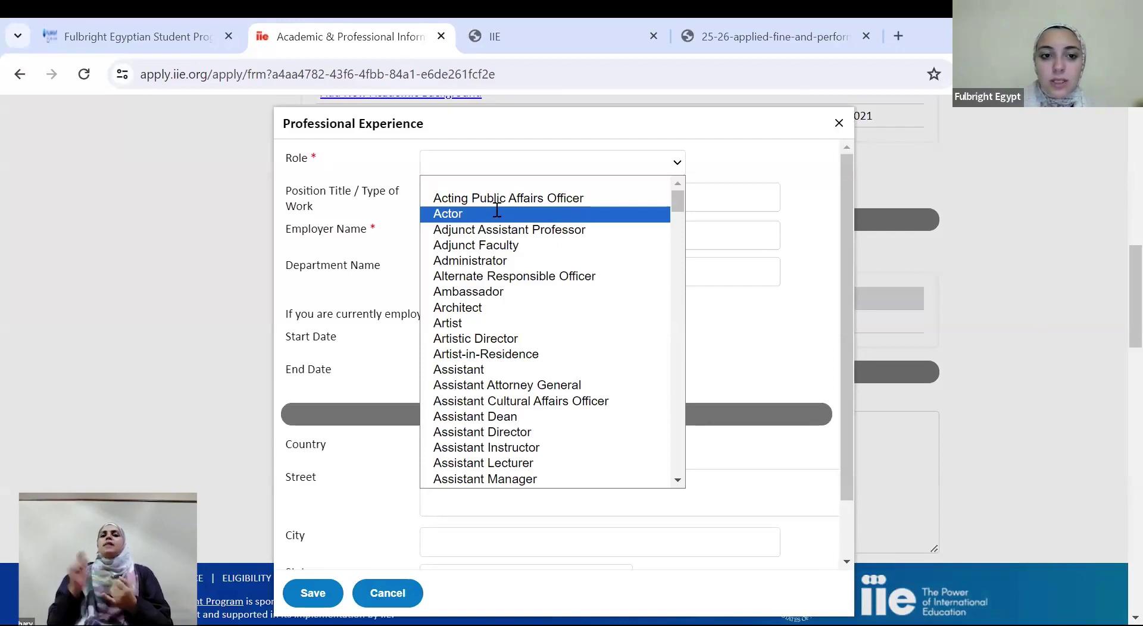
click(496, 214)
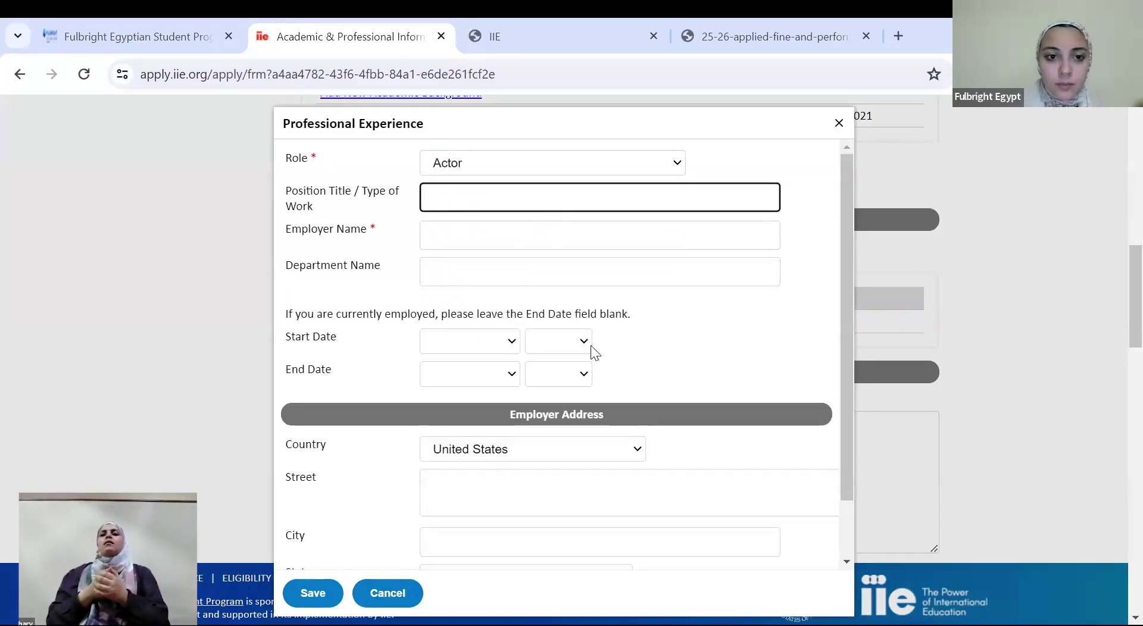
click(480, 230)
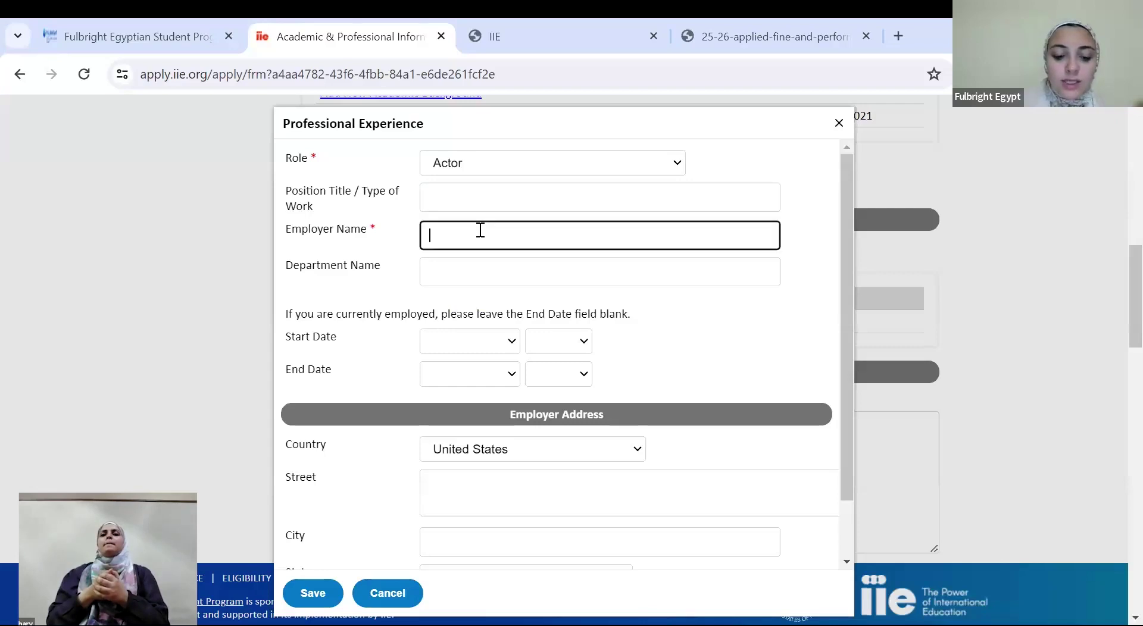
text(Theatre)
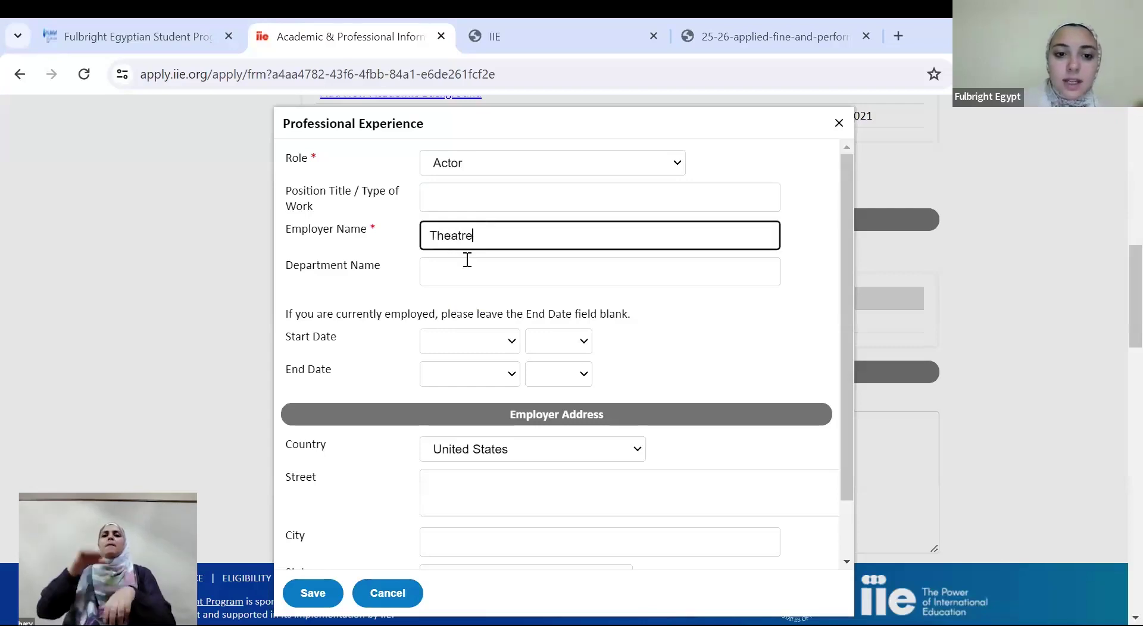
Set start date January 2018 and country Egypt, then save the entry
click(465, 345)
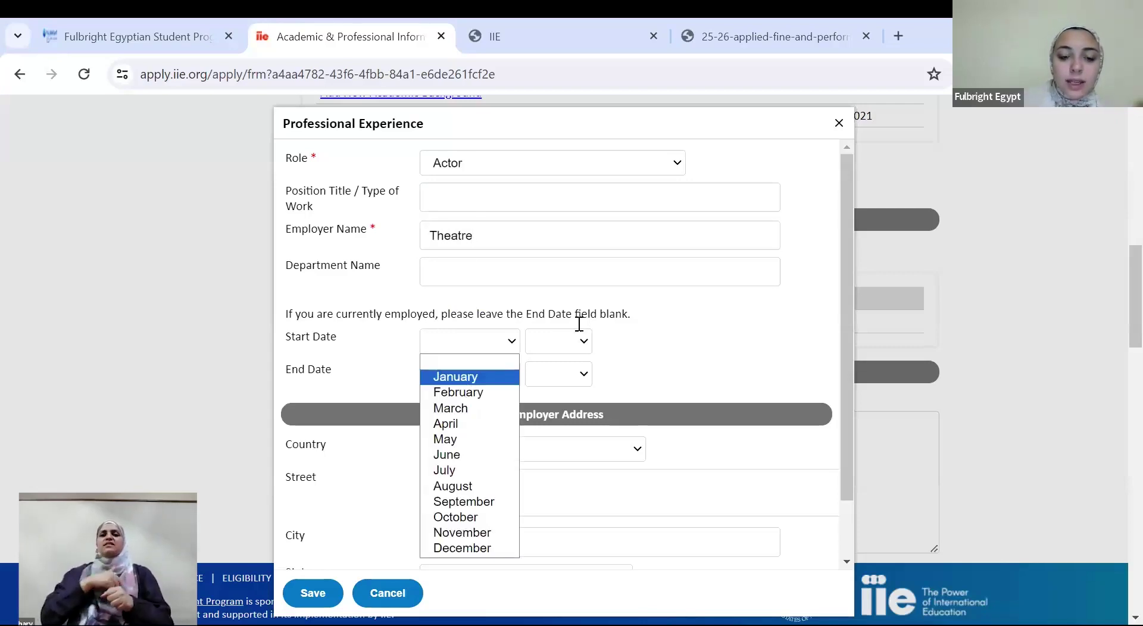
click(455, 376)
click(558, 341)
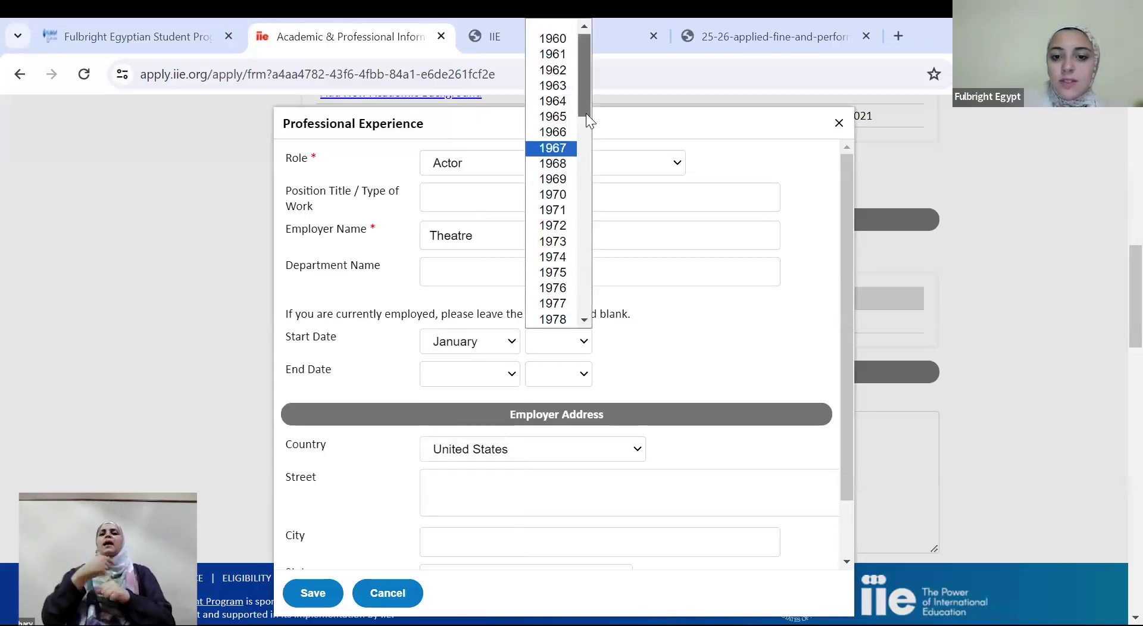
drag(587, 106, 602, 285)
click(571, 275)
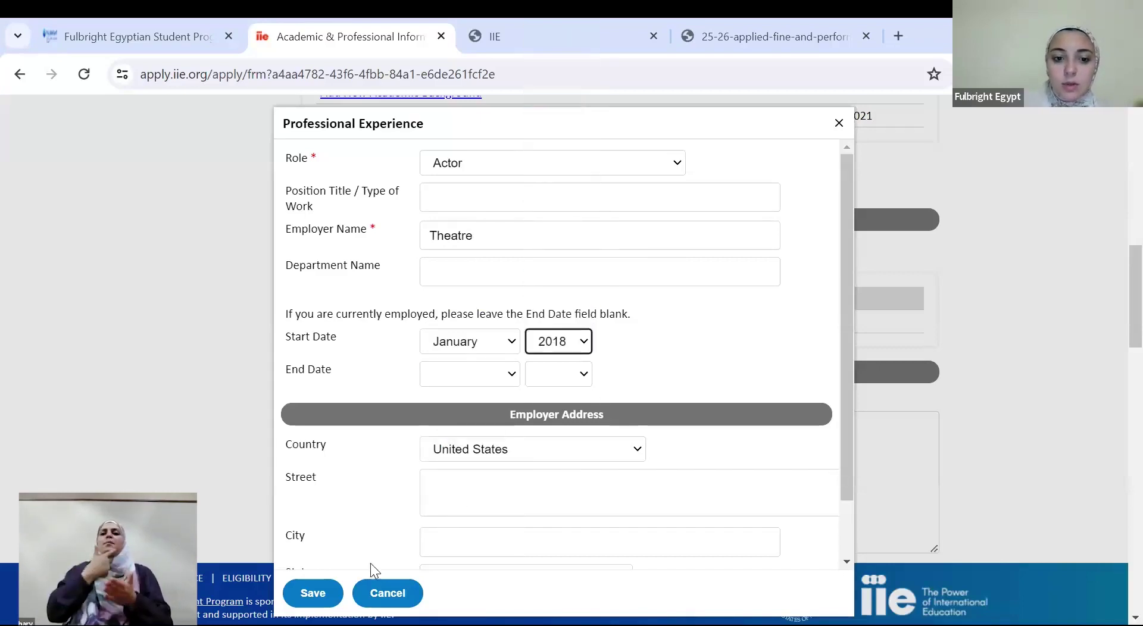
click(477, 455)
text(egypt)
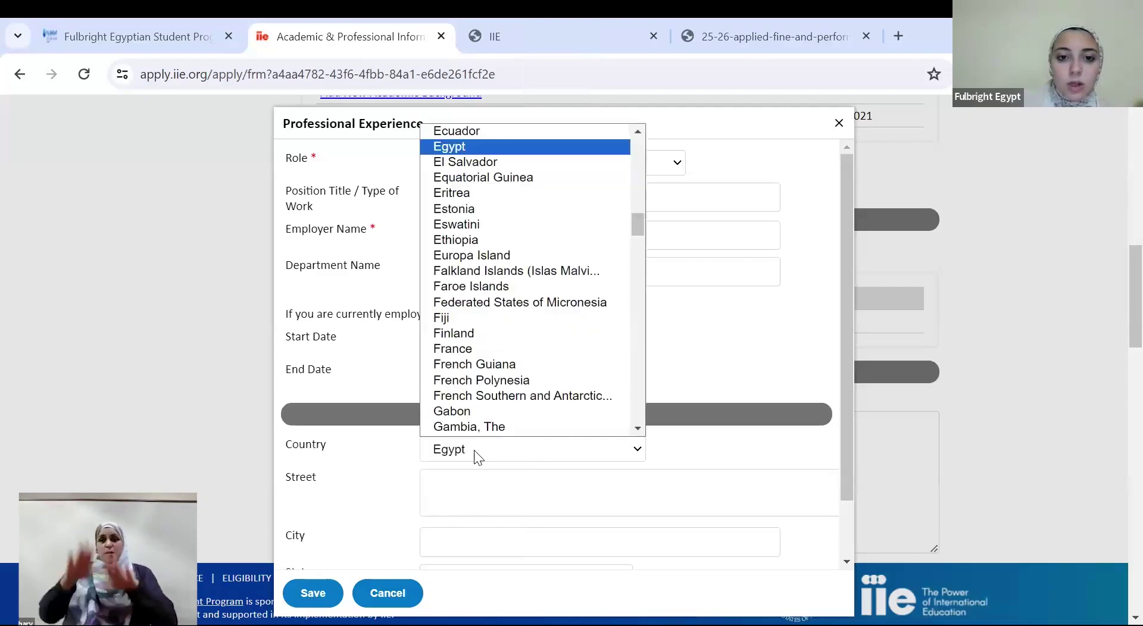
key(Return)
click(314, 593)
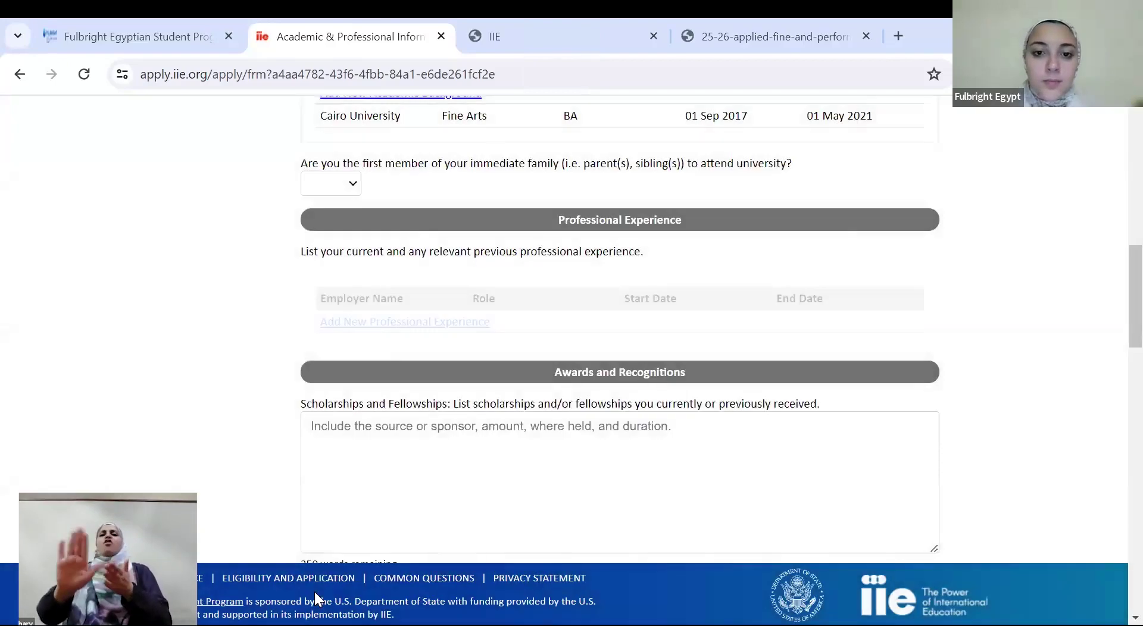
Scroll past the Awards and Recognitions boxes and start a new Experience Abroad entry
scroll(1116, 333, down, 3)
click(639, 280)
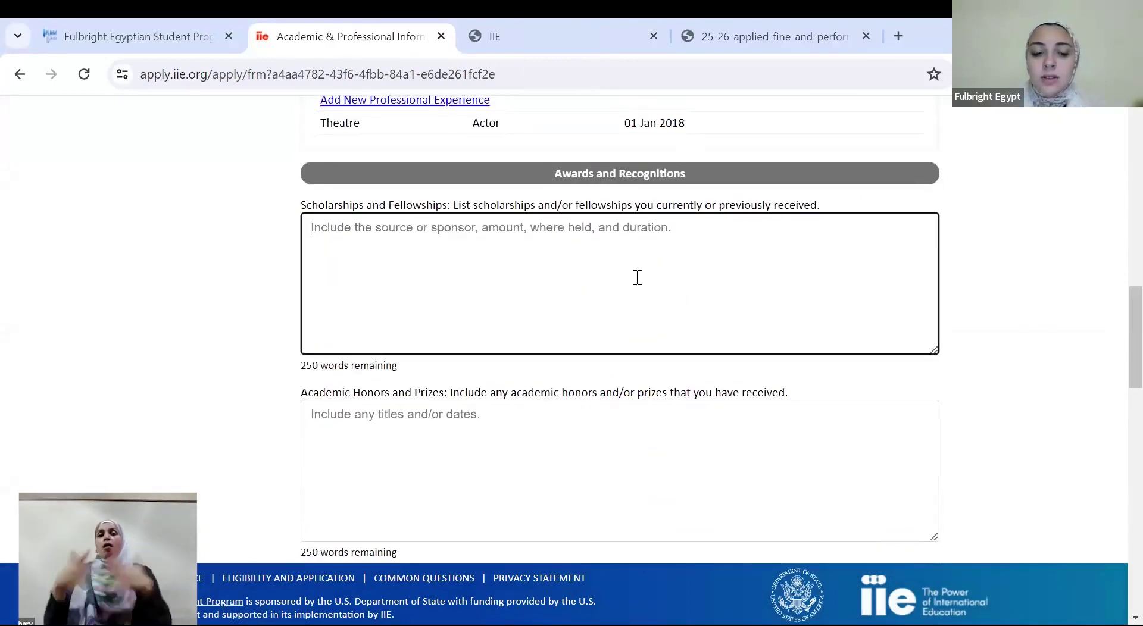
click(490, 451)
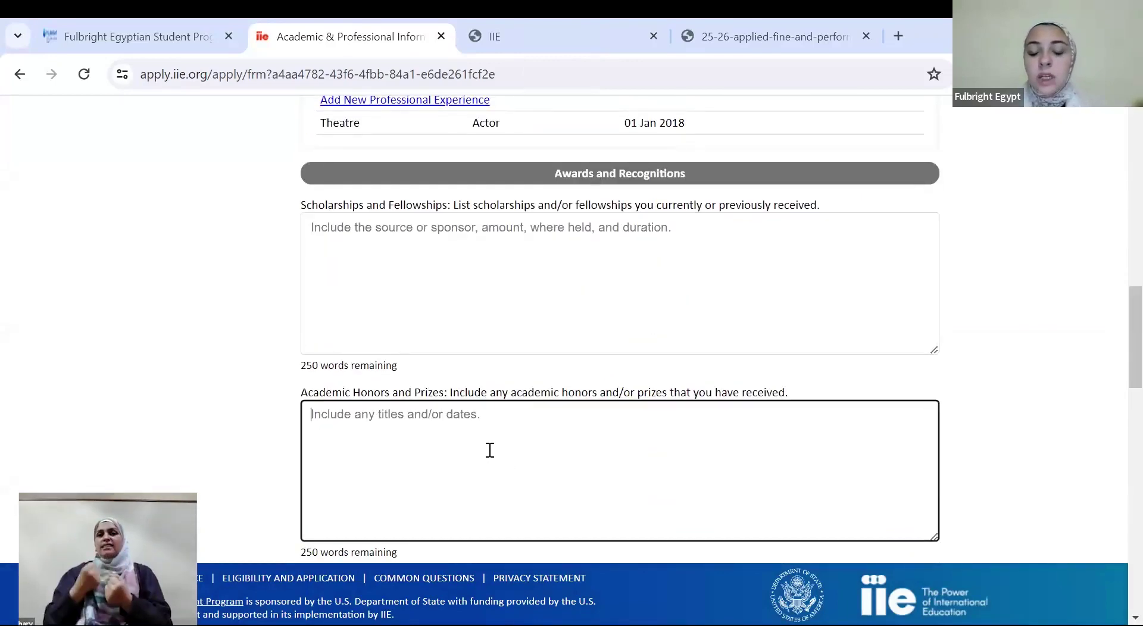
scroll(1116, 334, down, 2)
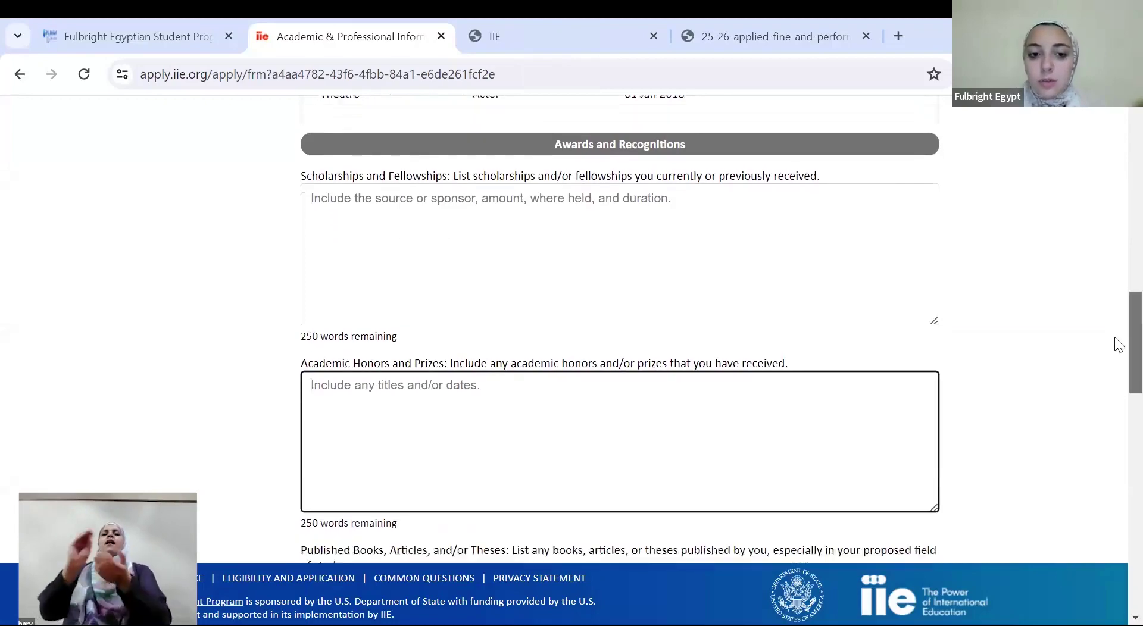
scroll(1119, 367, down, 3)
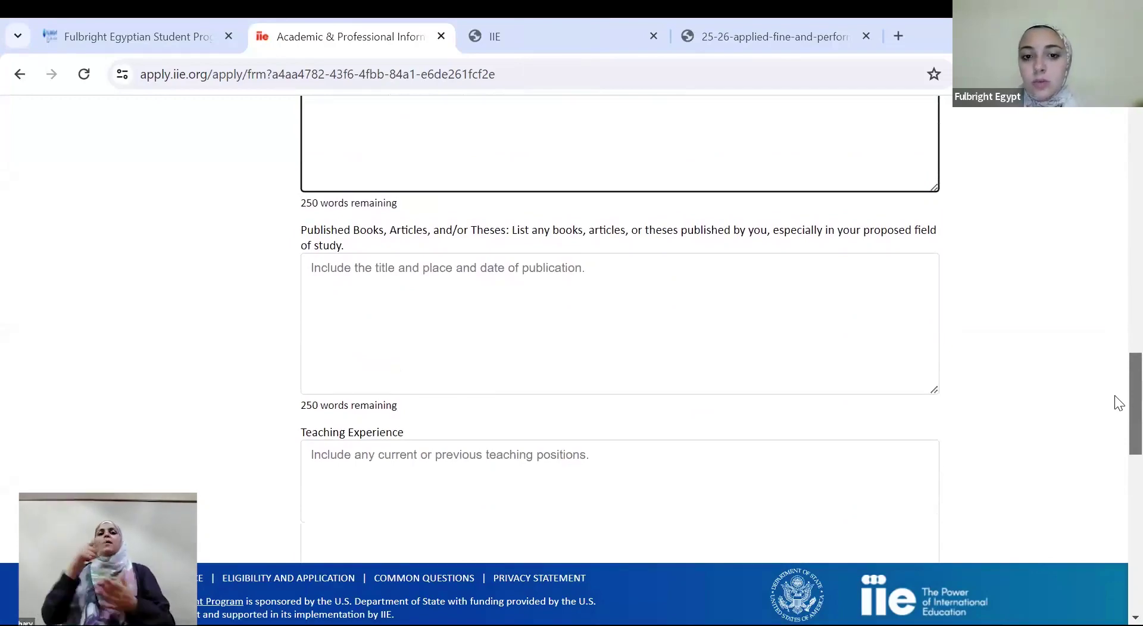
drag(1115, 395, 1115, 521)
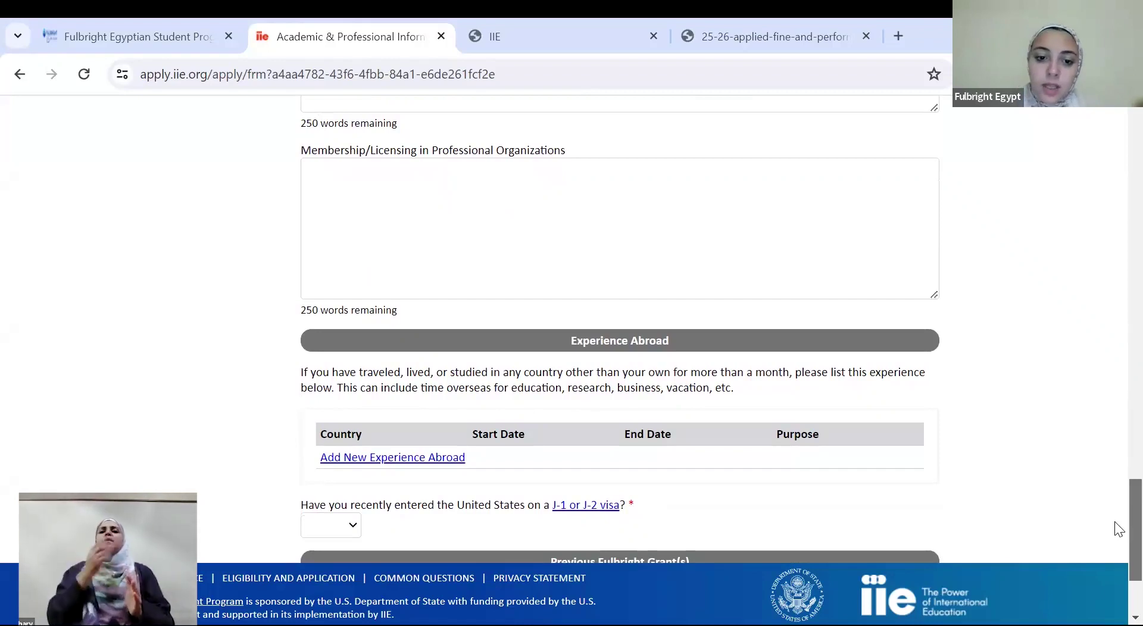
click(453, 462)
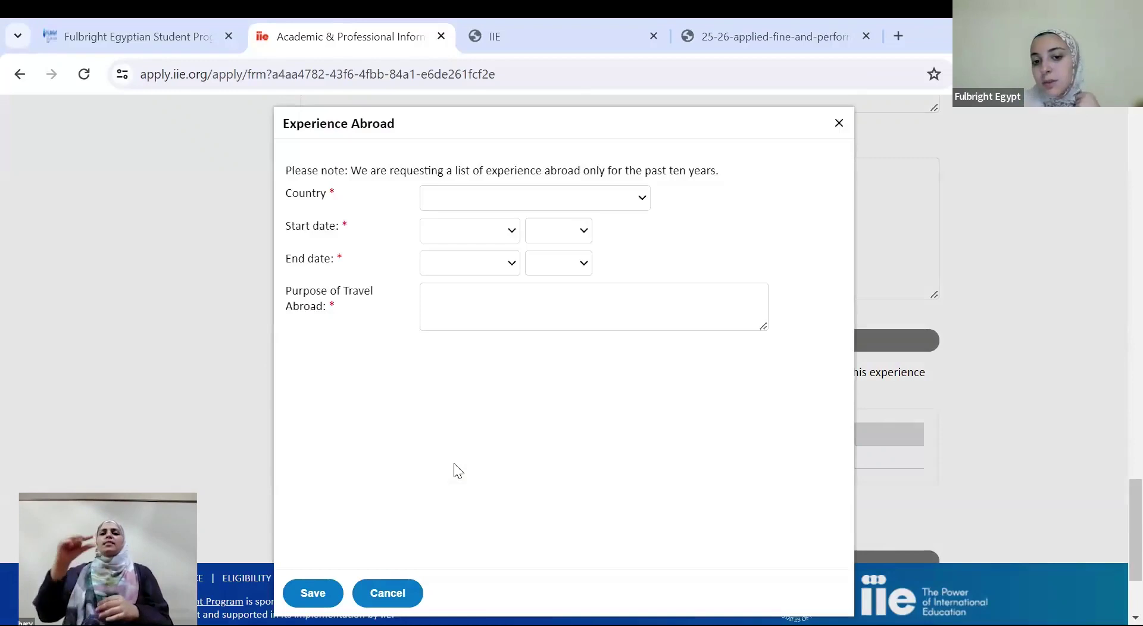
Enter Australia, March 2012 to May 2012, then cancel the draft without saving
click(458, 197)
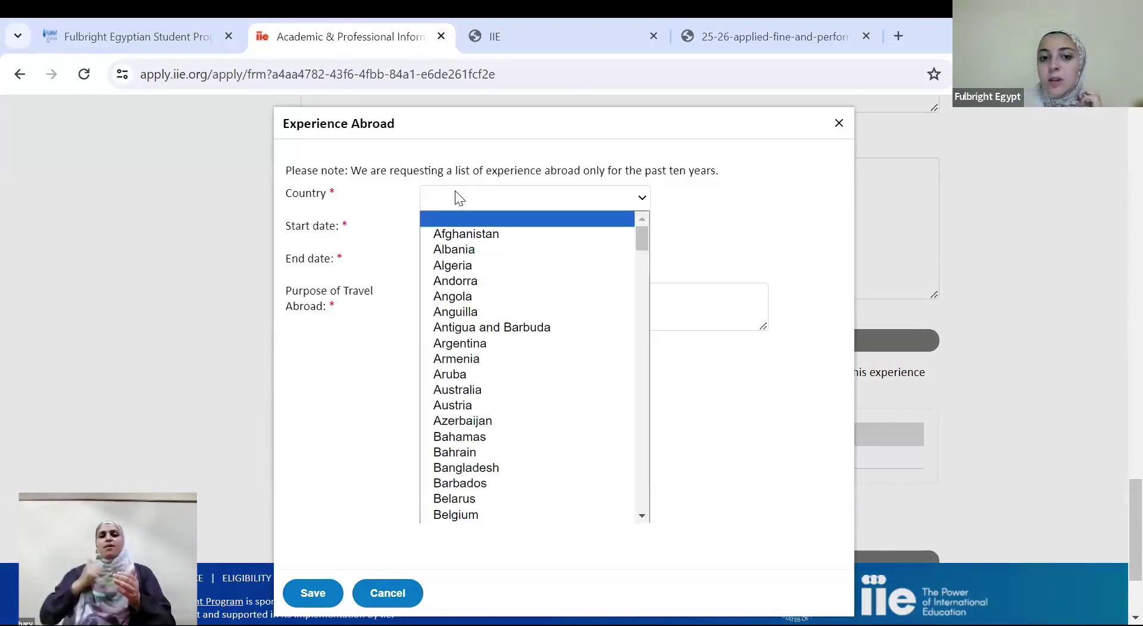
click(493, 391)
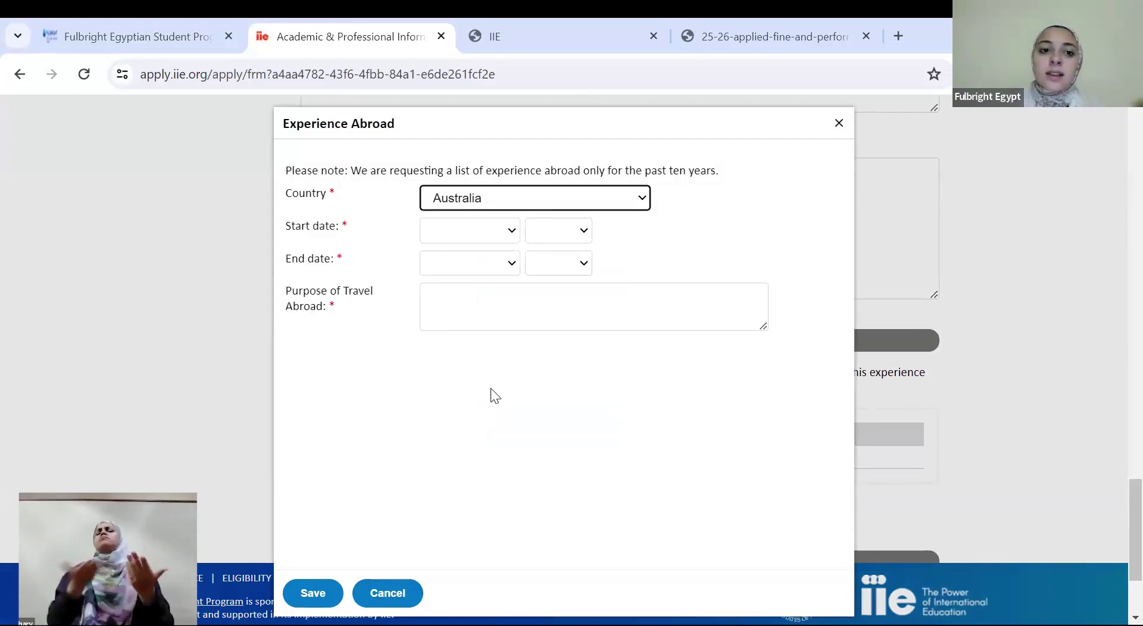
click(451, 229)
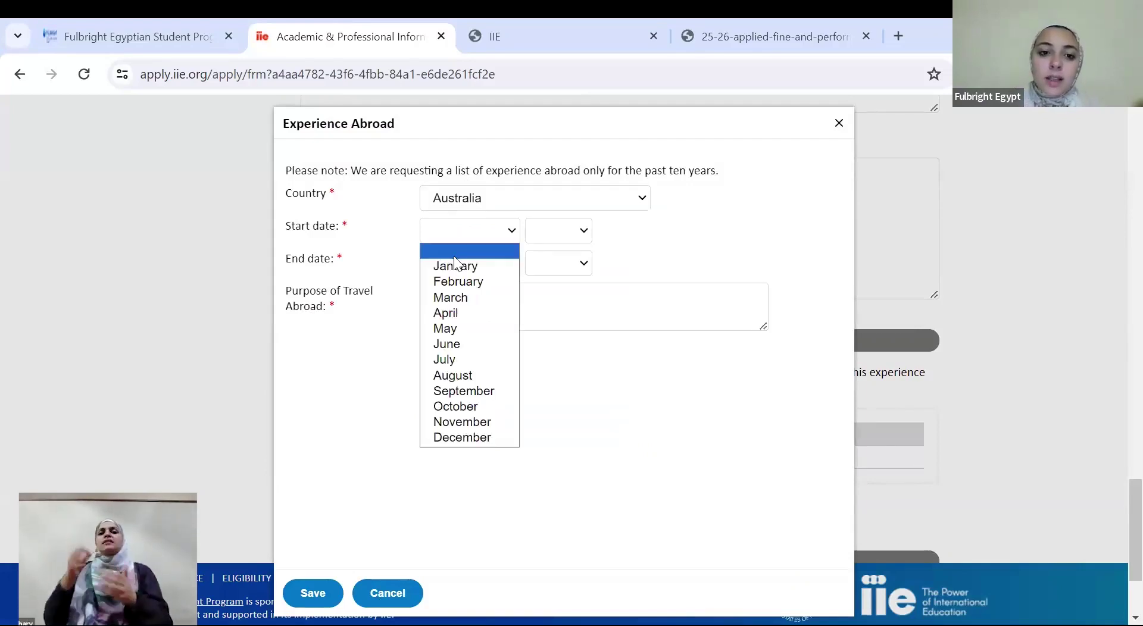
click(473, 296)
click(538, 230)
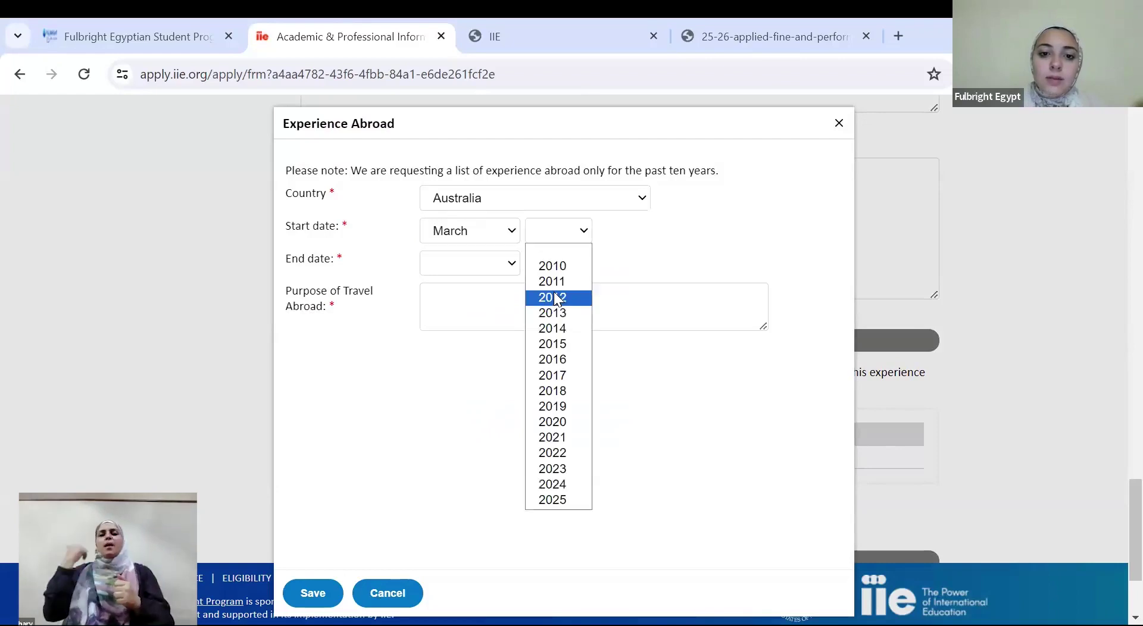
click(489, 262)
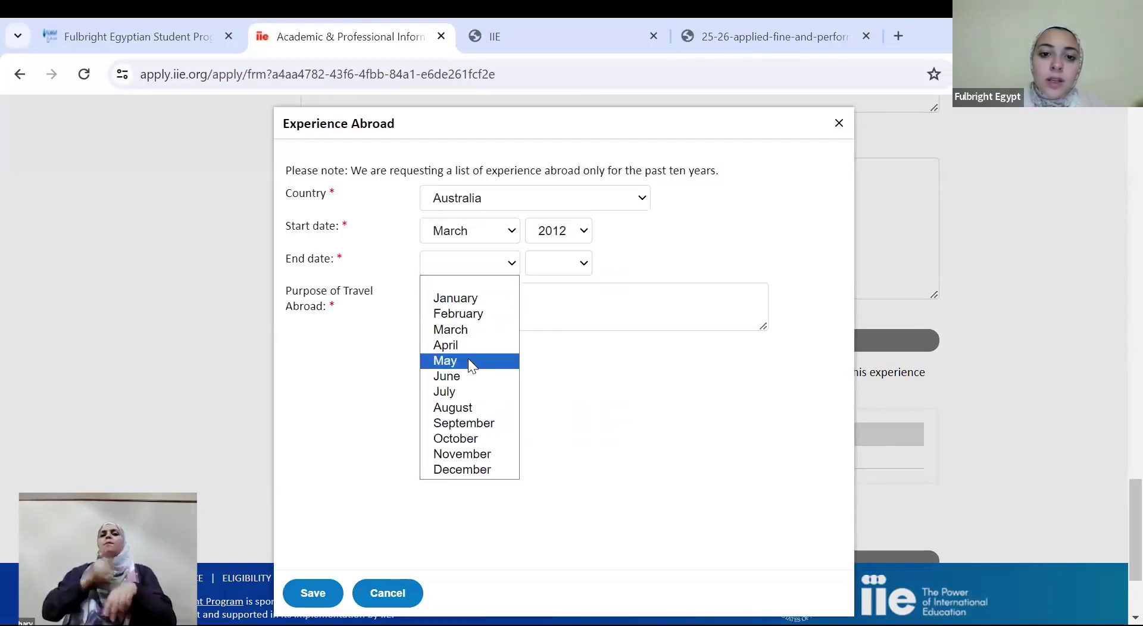
click(470, 362)
click(559, 266)
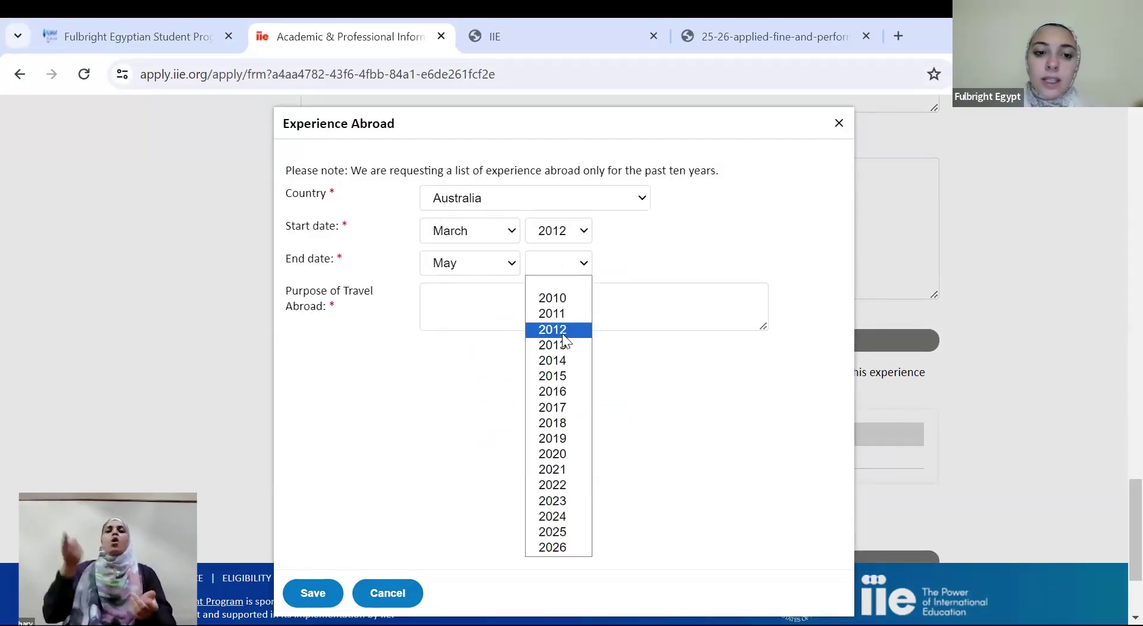
click(563, 332)
click(505, 286)
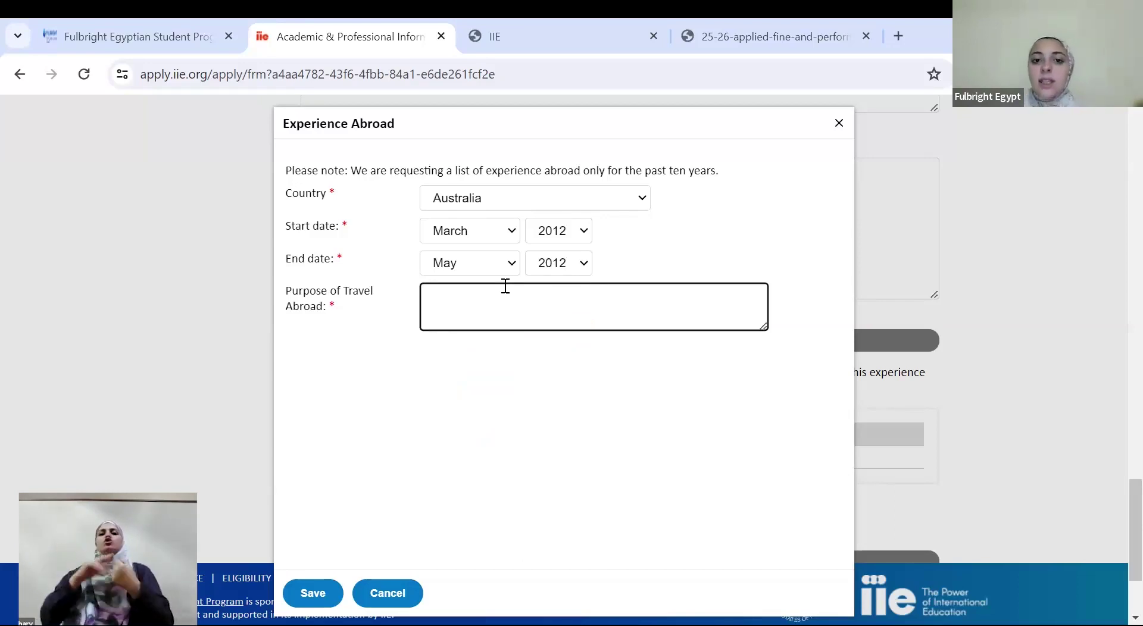
click(384, 597)
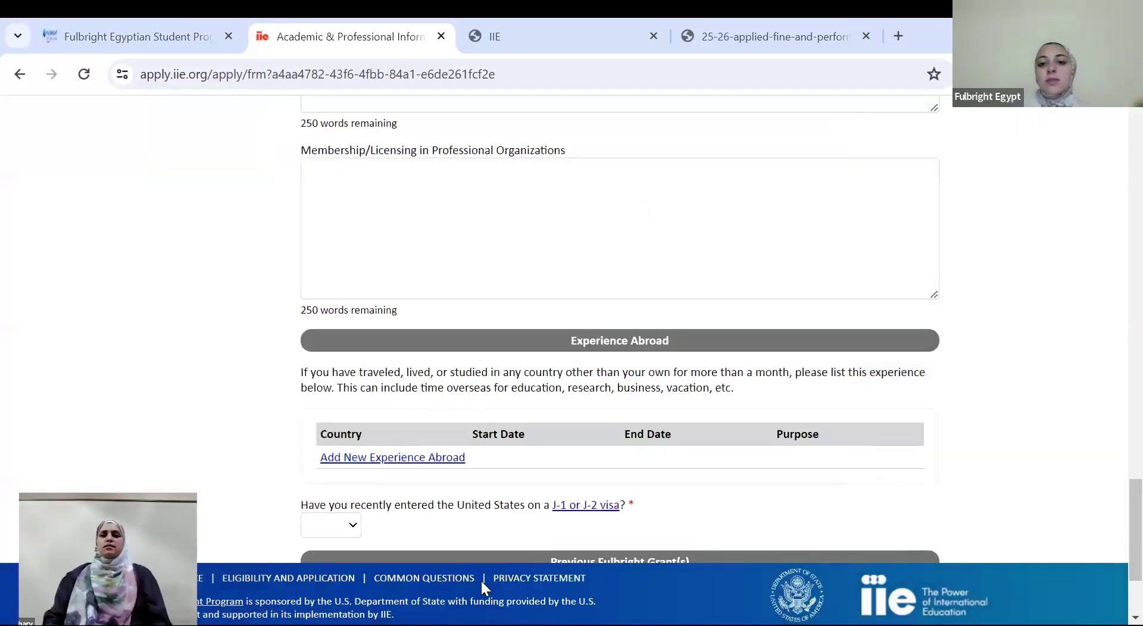
Answer No to recent J-1/J-2 entry and Yes to a previous Fulbright grant, adding one grant
scroll(1116, 541, down, 2)
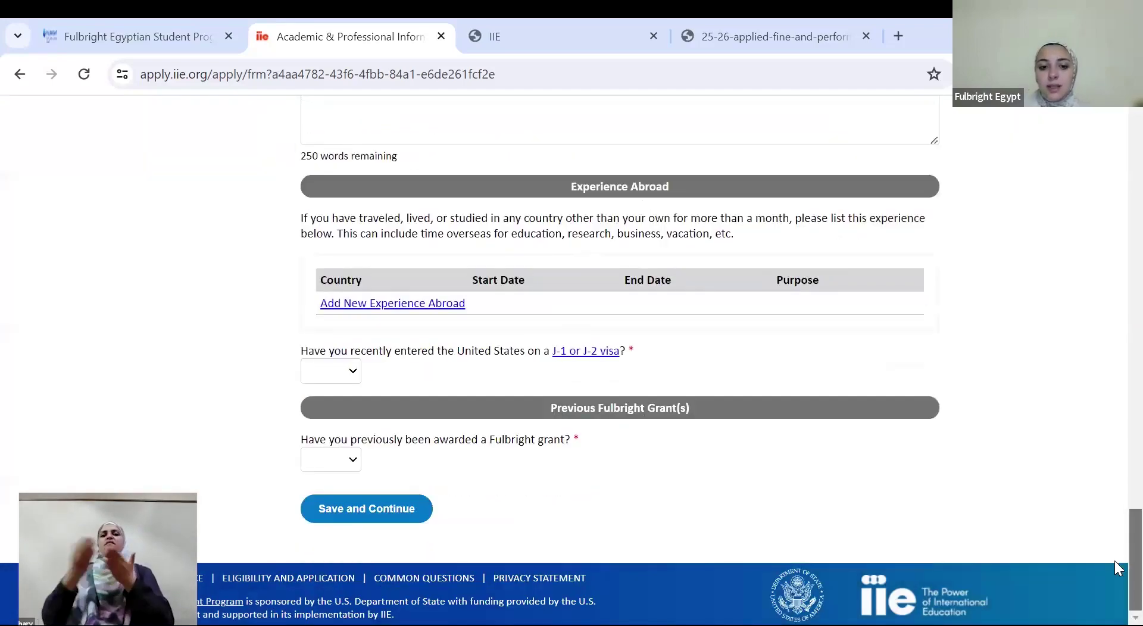
click(335, 374)
click(322, 422)
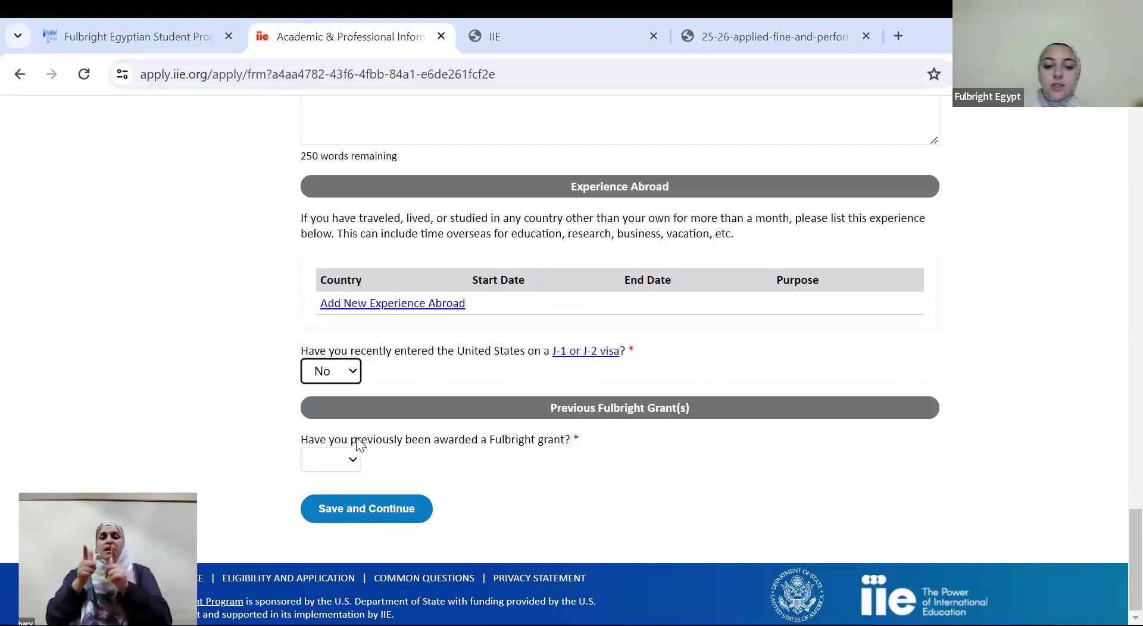
click(340, 459)
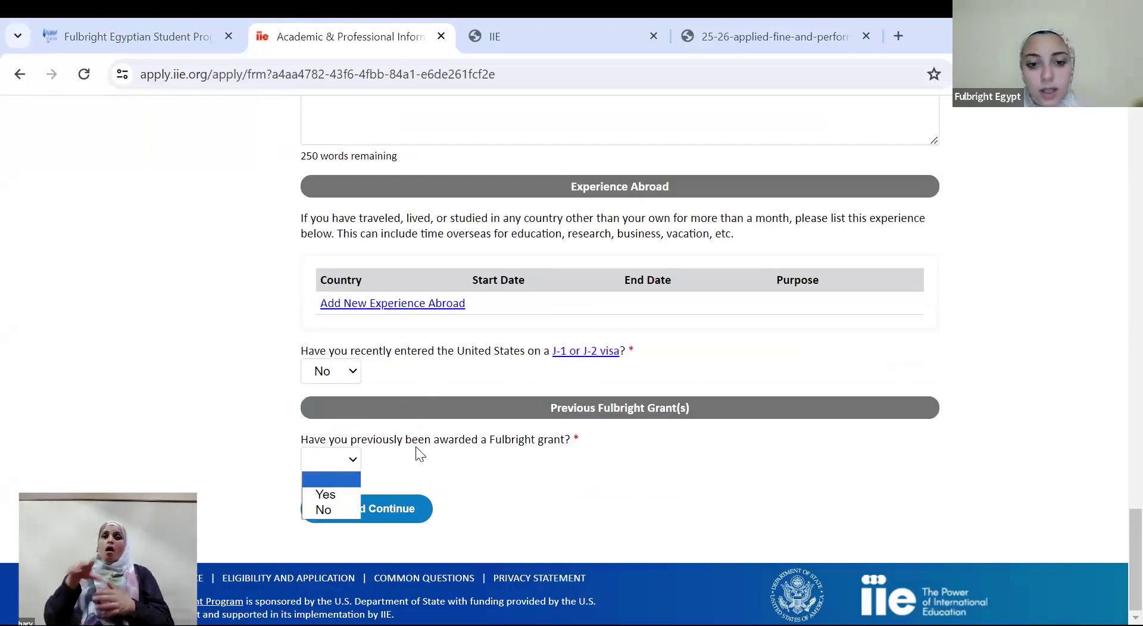
click(336, 495)
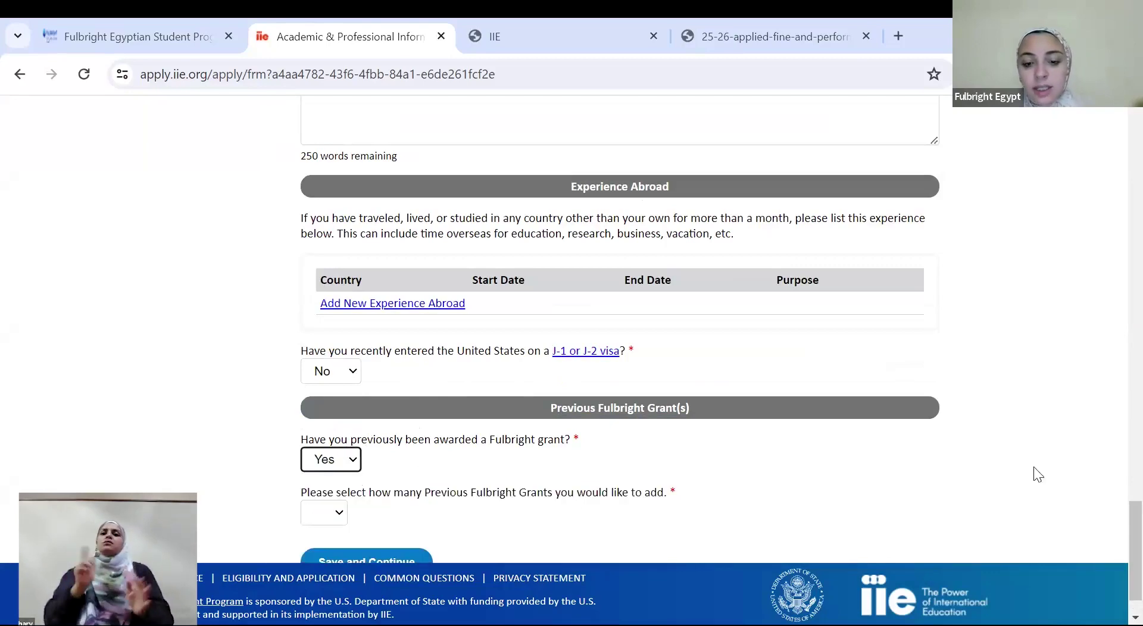
scroll(1119, 524, down, 2)
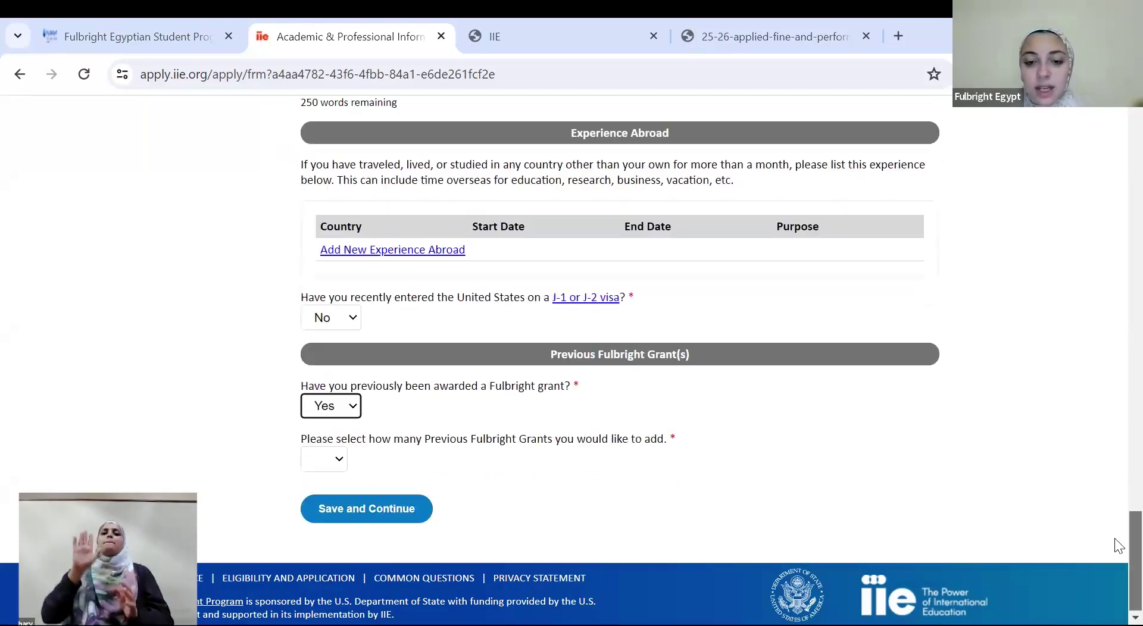
click(330, 466)
key(Down)
key(Return)
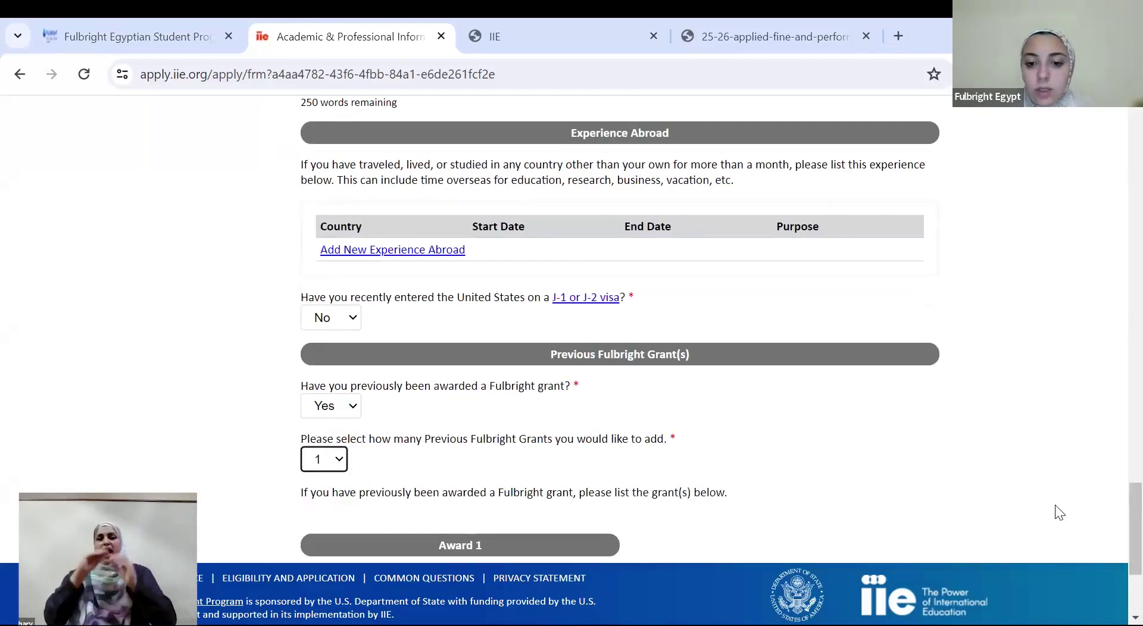
Record the previous grant as Fulbright FLTA, 2020-2021, and save the page
scroll(1118, 524, down, 3)
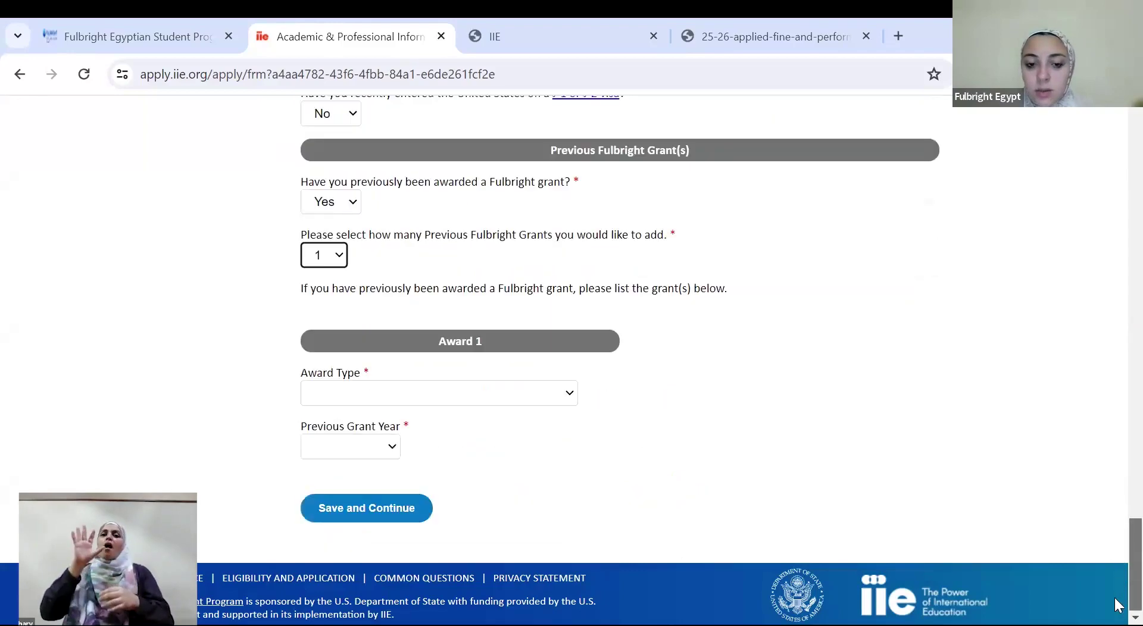
click(344, 405)
key(Down)
key(Return)
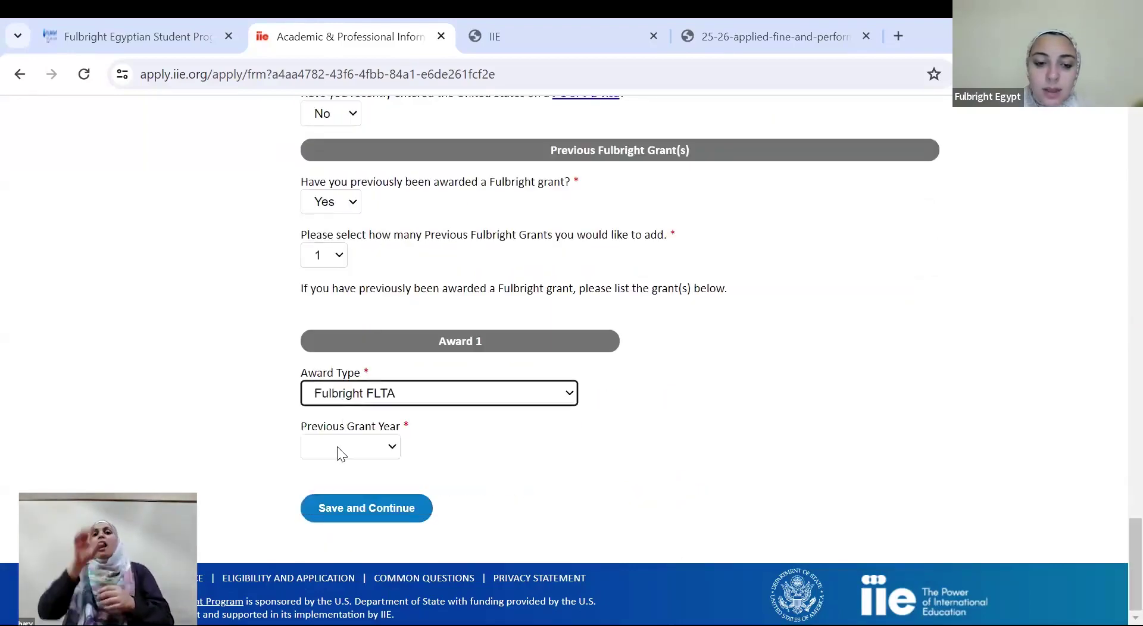
click(337, 446)
key(Down)
key(Down)
key(Down)
key(Down)
key(Down)
key(Down)
key(Down)
key(Down)
key(Down)
key(Down)
key(Down)
key(Down)
key(Down)
key(Down)
key(Down)
key(Down)
key(Down)
key(Down)
key(Down)
key(Down)
key(Down)
key(Down)
key(Down)
key(Down)
key(Down)
key(Down)
key(Down)
key(Down)
key(Down)
key(Down)
key(Down)
key(Down)
key(Down)
key(Down)
key(Down)
key(Down)
key(Down)
key(Down)
key(Down)
key(Return)
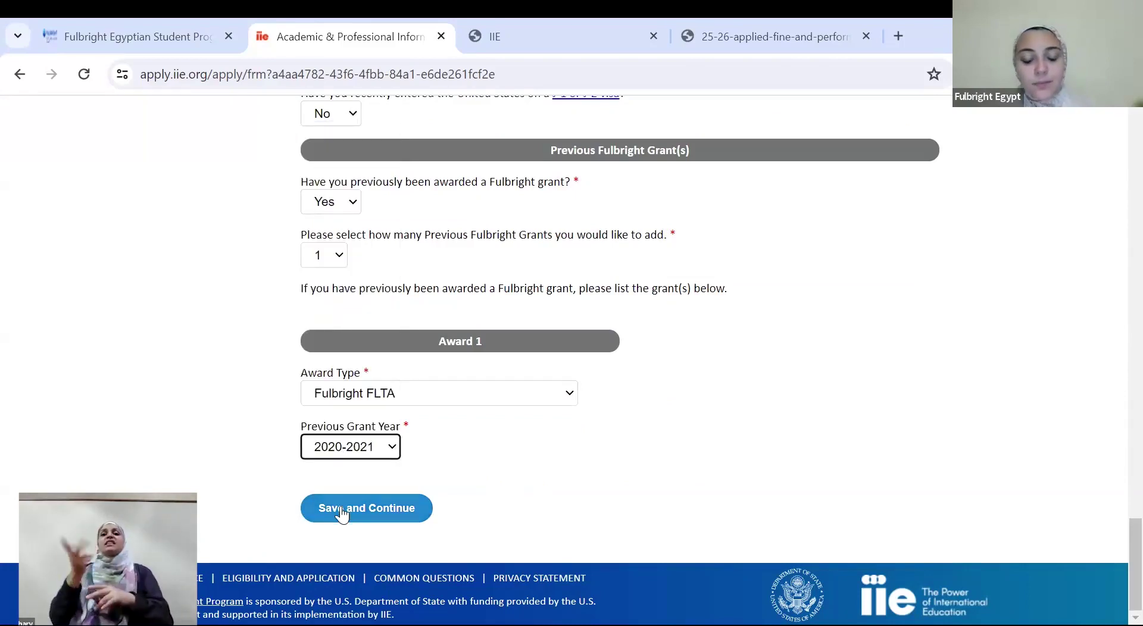
click(341, 510)
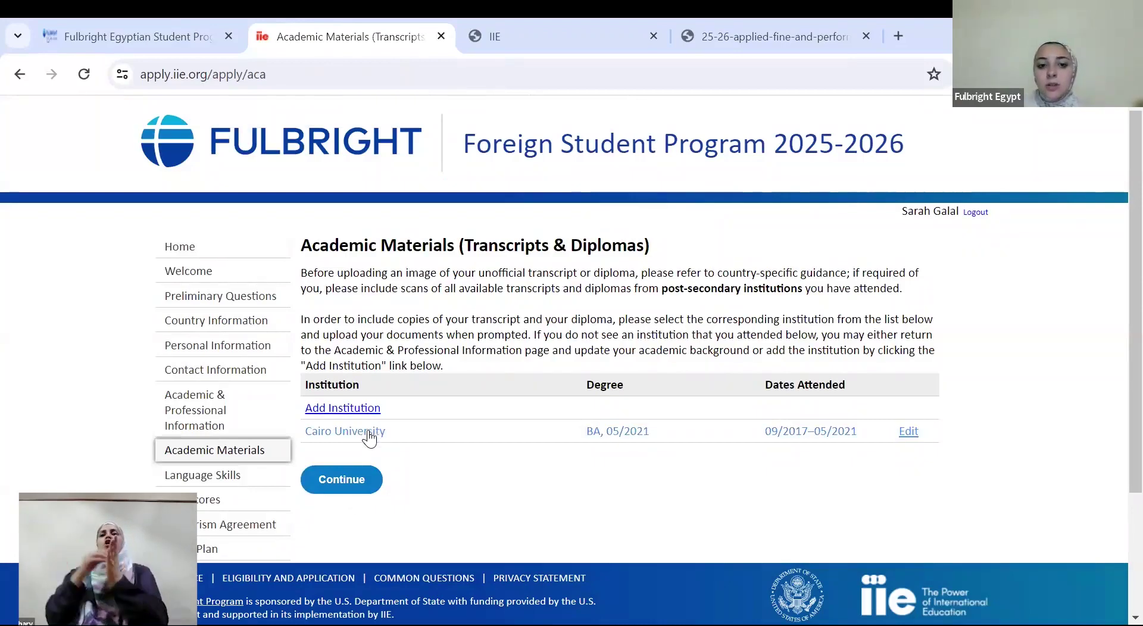
Attach Supplemental Form (2).pdf as the Cairo University transcript, save the record, and continue
drag(303, 256, 545, 240)
click(546, 240)
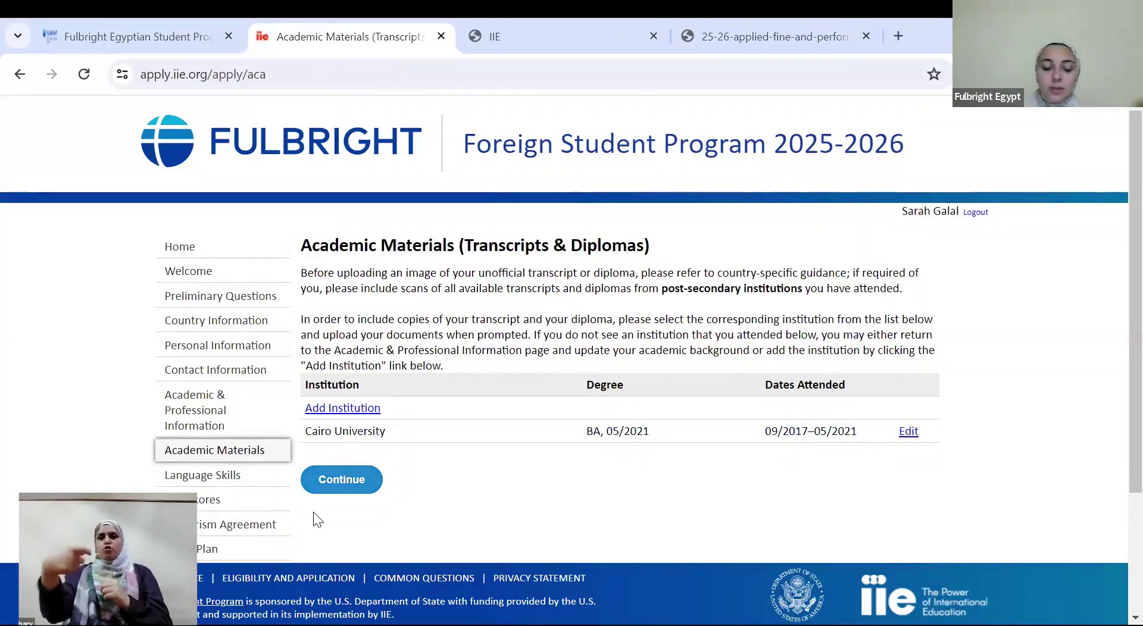
click(352, 427)
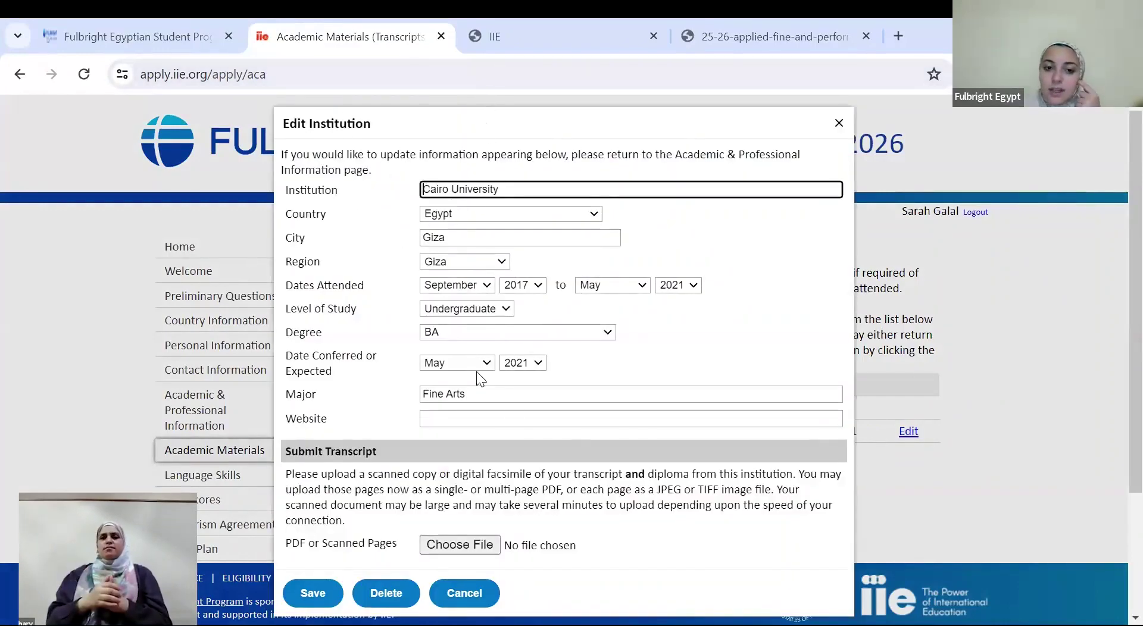
click(458, 546)
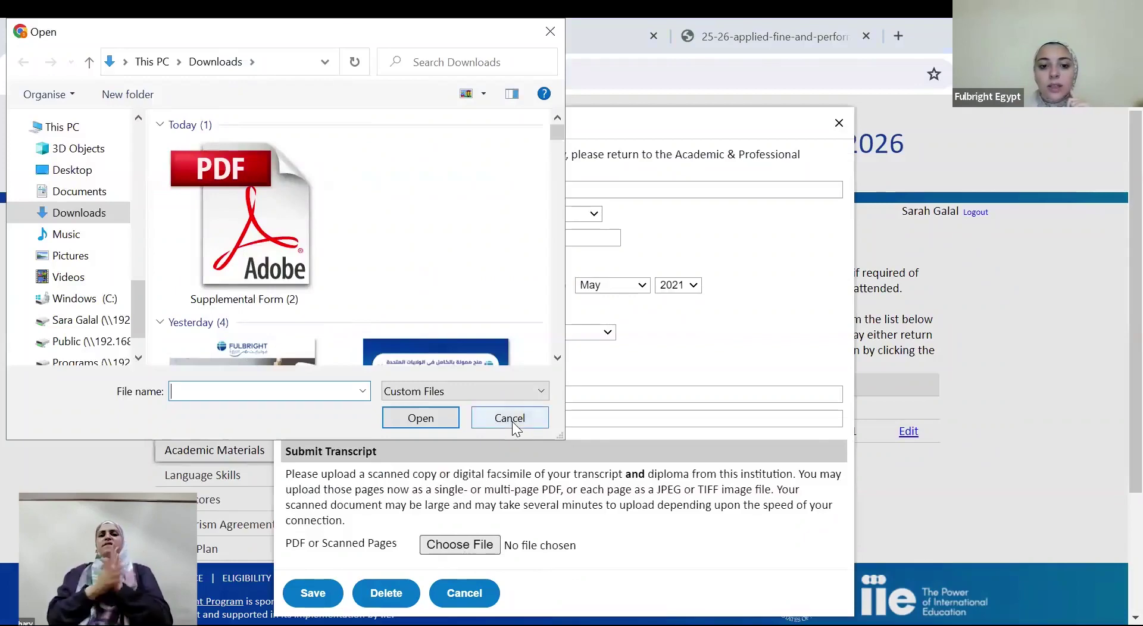
click(218, 227)
double_click(218, 226)
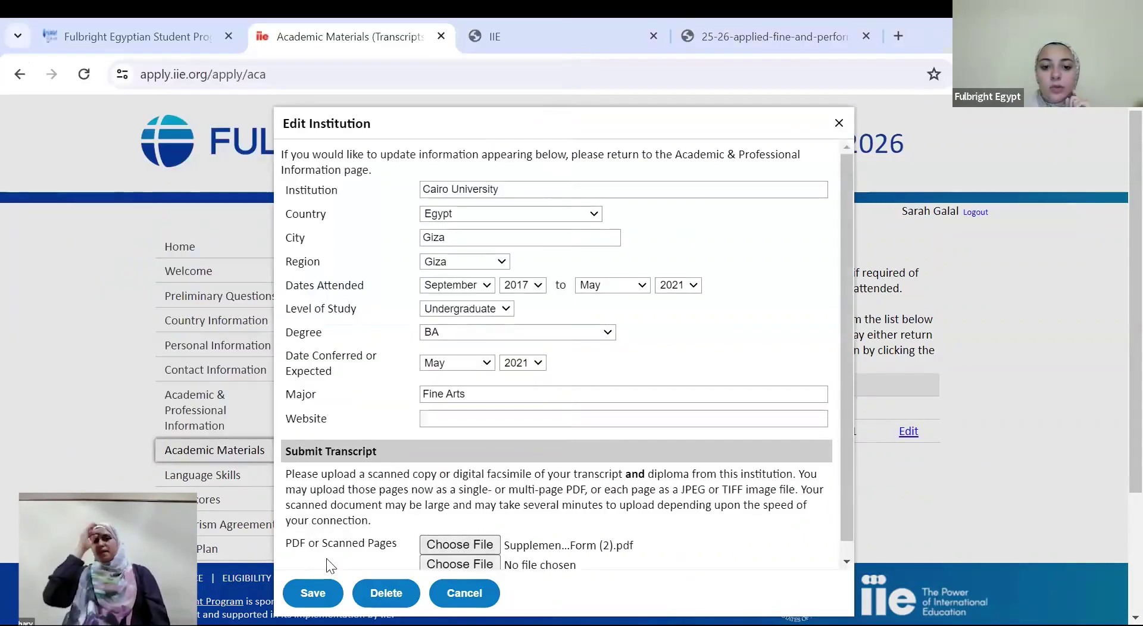
click(324, 580)
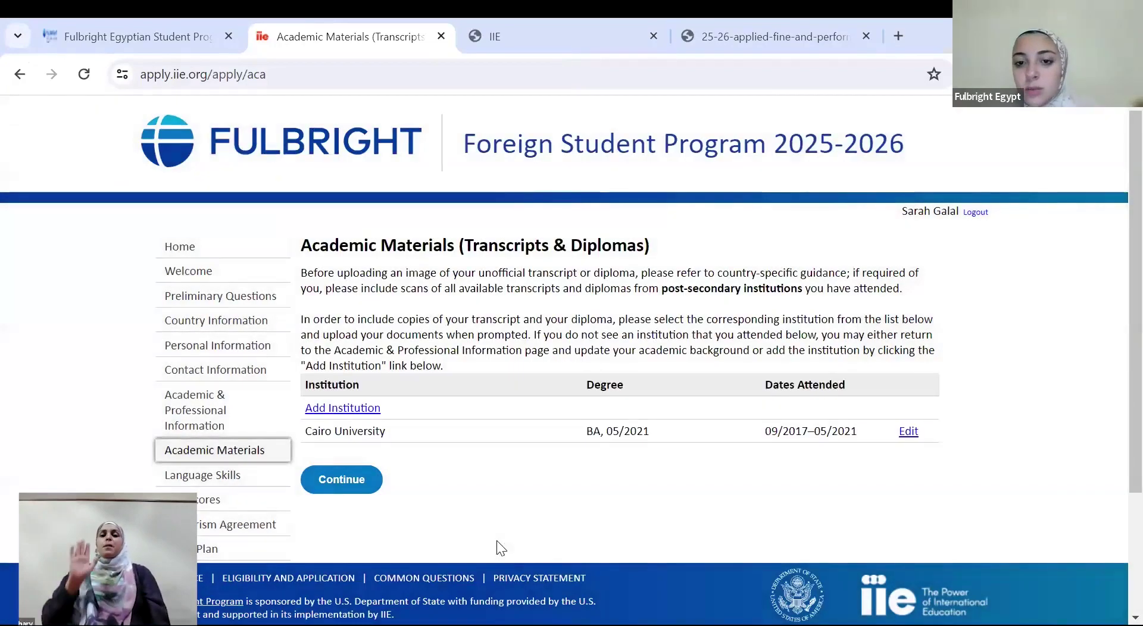
click(365, 480)
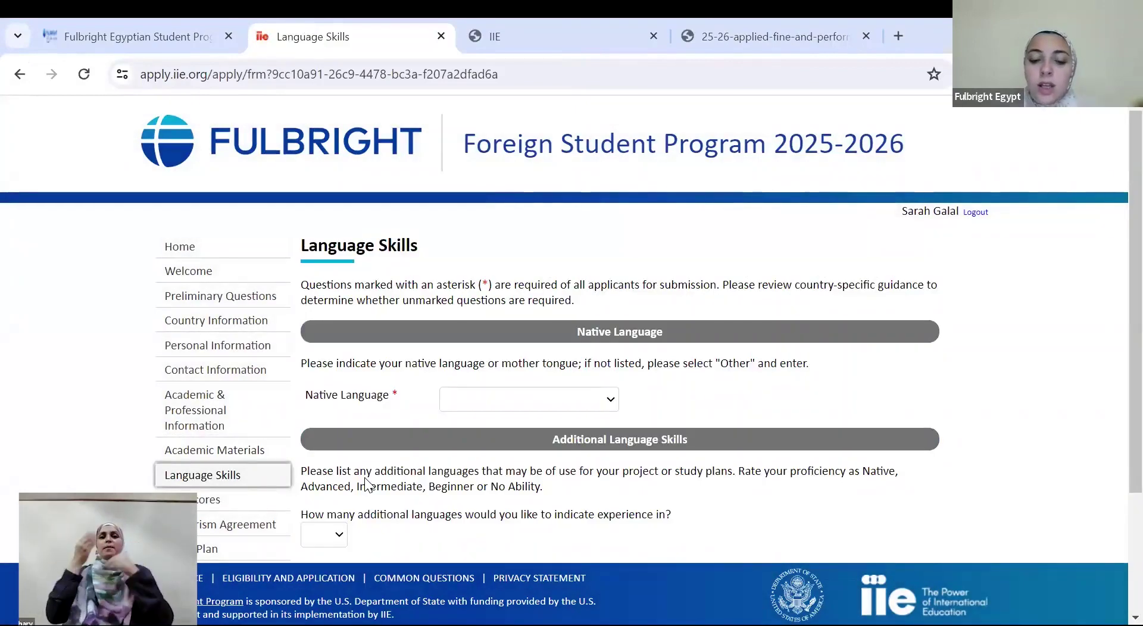
Set the native language to Arabic
click(552, 405)
key(Down)
key(Down)
key(Down)
key(Down)
key(Down)
key(Down)
key(Down)
key(Down)
key(Down)
key(Down)
key(Down)
key(Down)
key(Down)
key(Down)
key(Down)
key(Down)
key(Down)
key(Down)
key(Down)
key(Down)
key(Down)
key(Down)
key(Down)
key(Down)
key(Down)
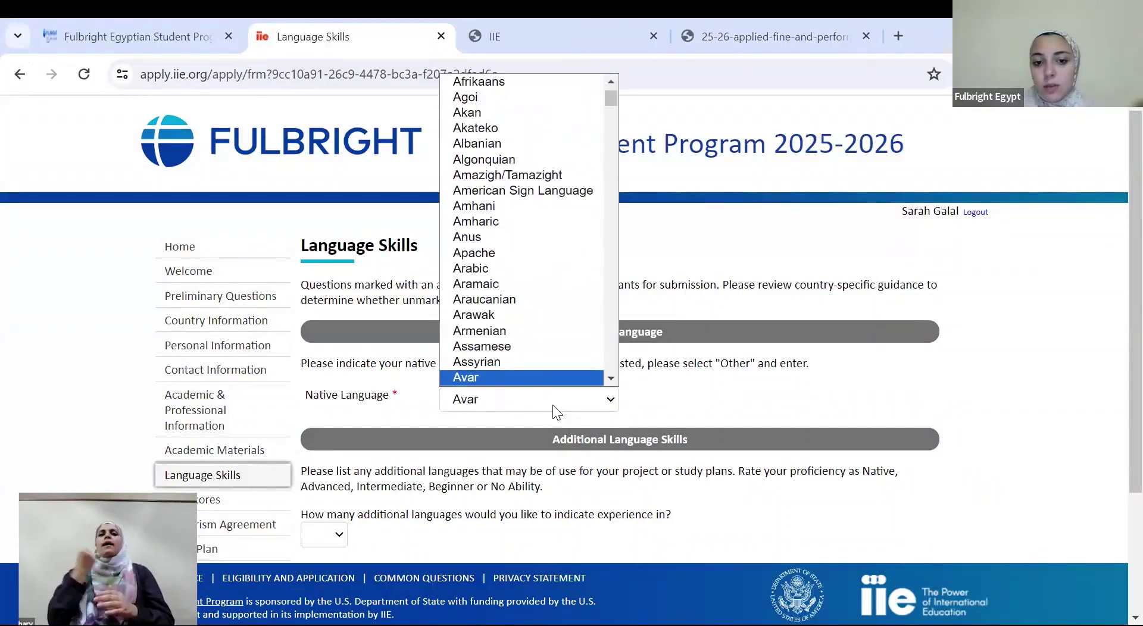
key(Down)
key(Down)
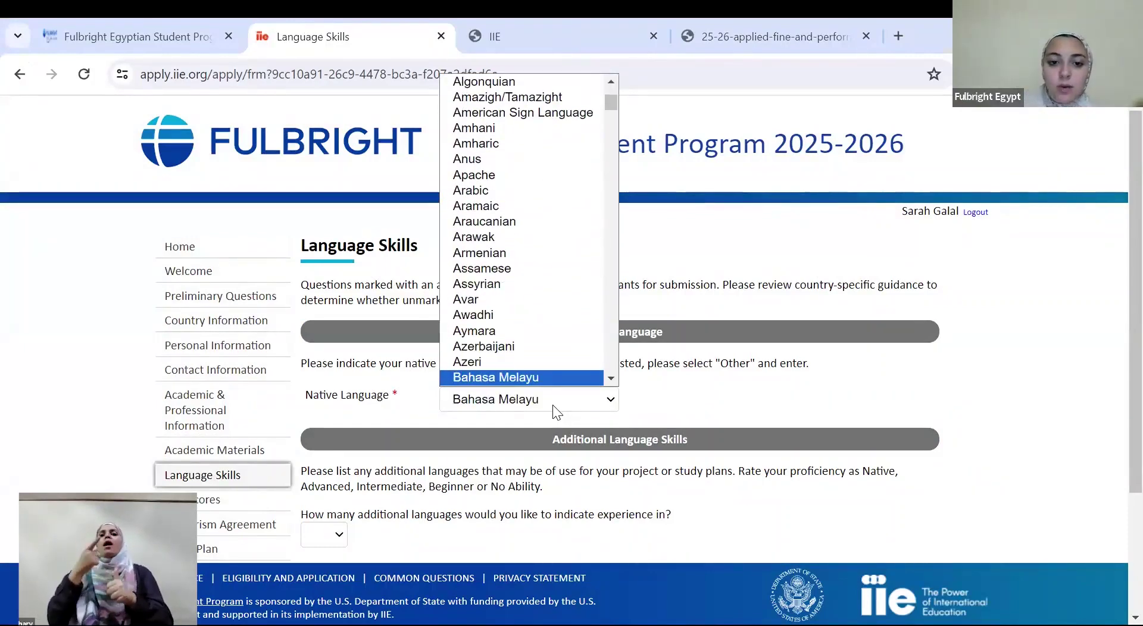
key(Up)
key(Up)
key(Up)
key(Up)
key(Up)
key(Up)
key(Up)
key(Up)
key(Up)
key(Up)
key(Up)
key(Up)
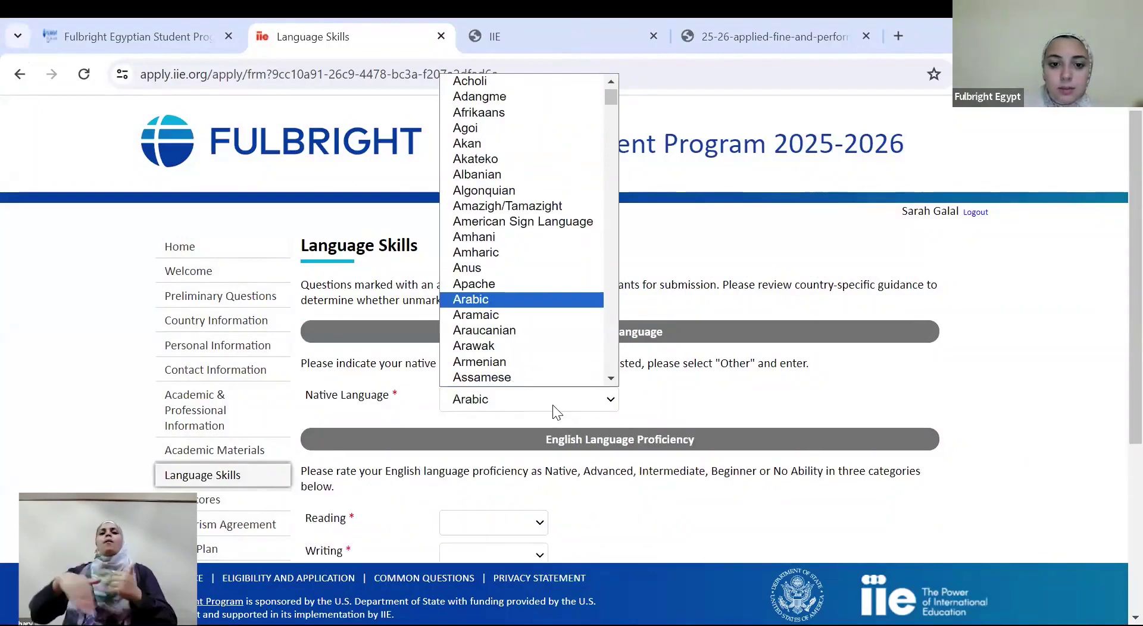
key(Return)
scroll(1118, 506, down, 2)
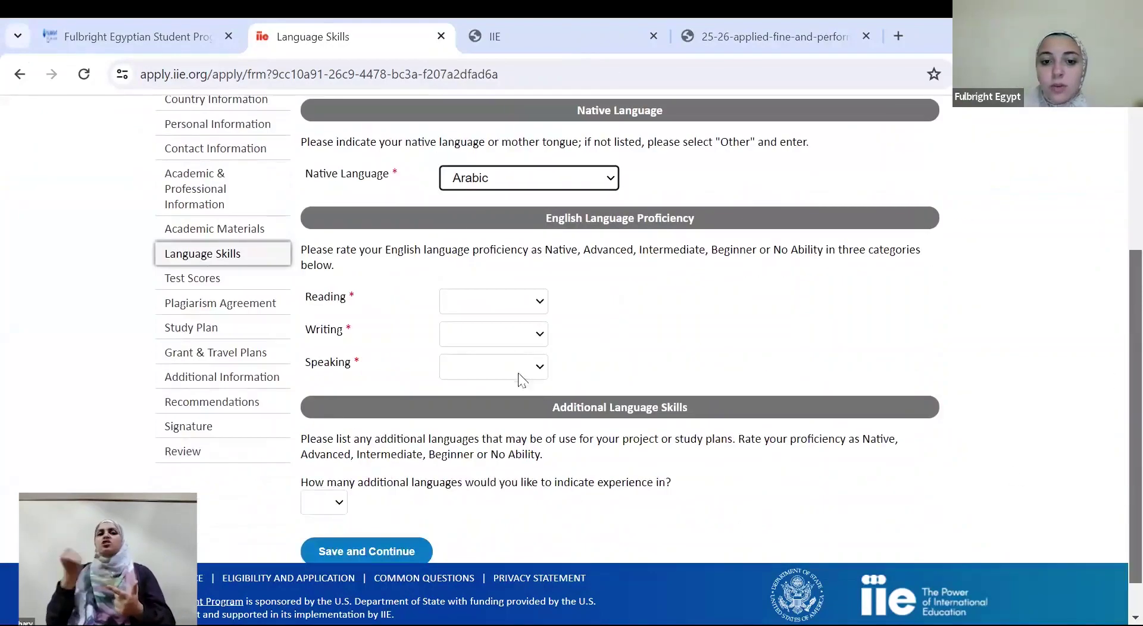
Rate English reading Advanced, writing and speaking Intermediate, and save the language skills
click(537, 305)
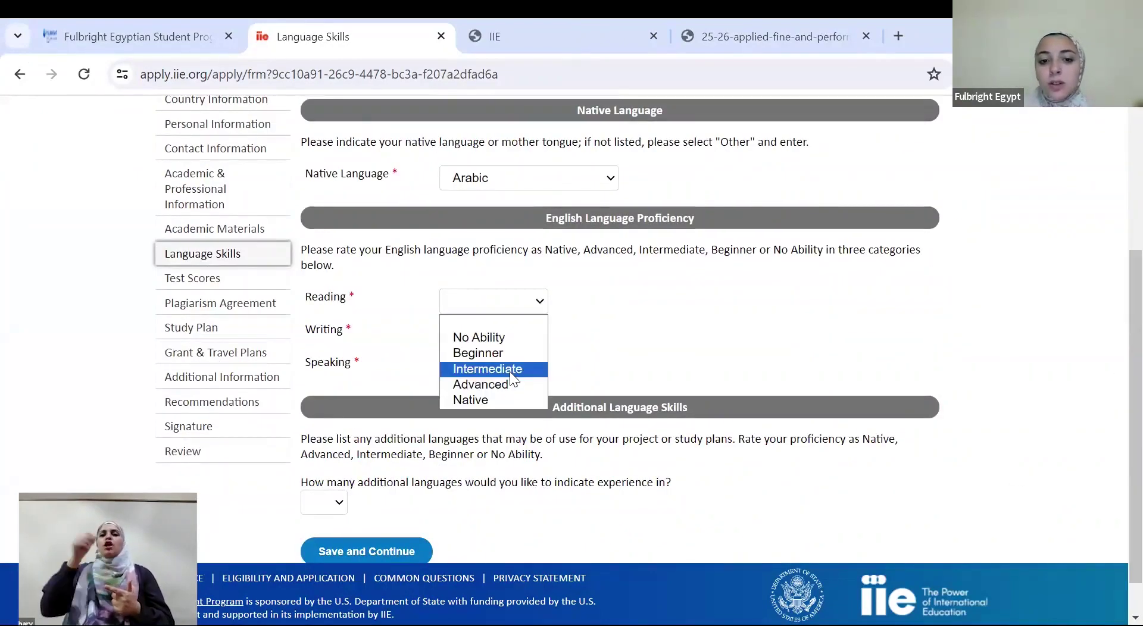
click(506, 385)
click(494, 339)
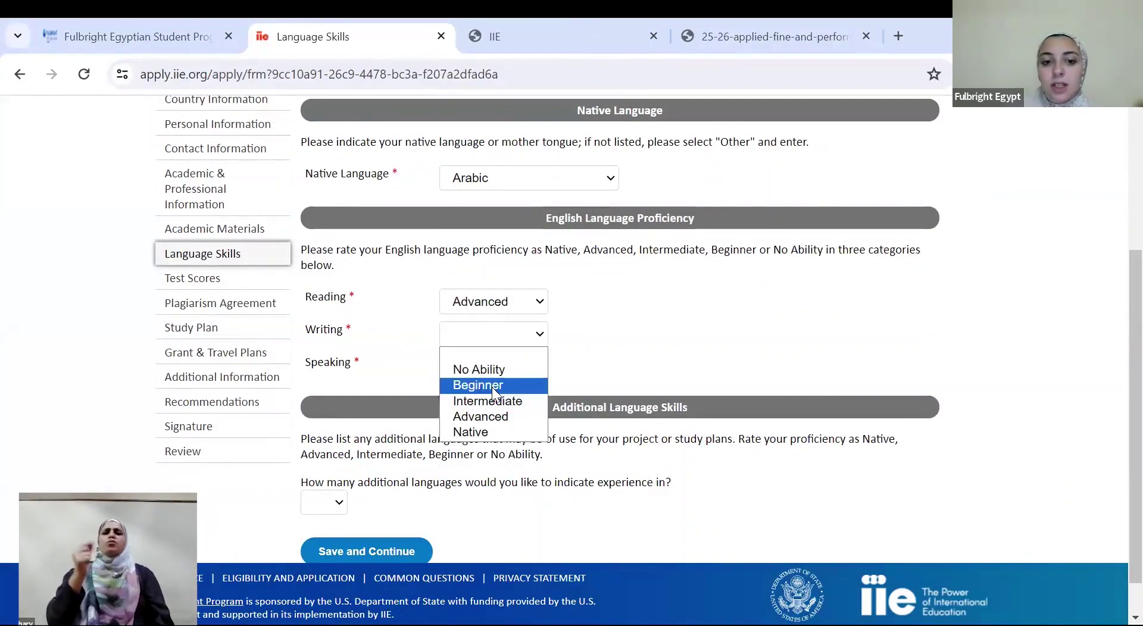
click(492, 401)
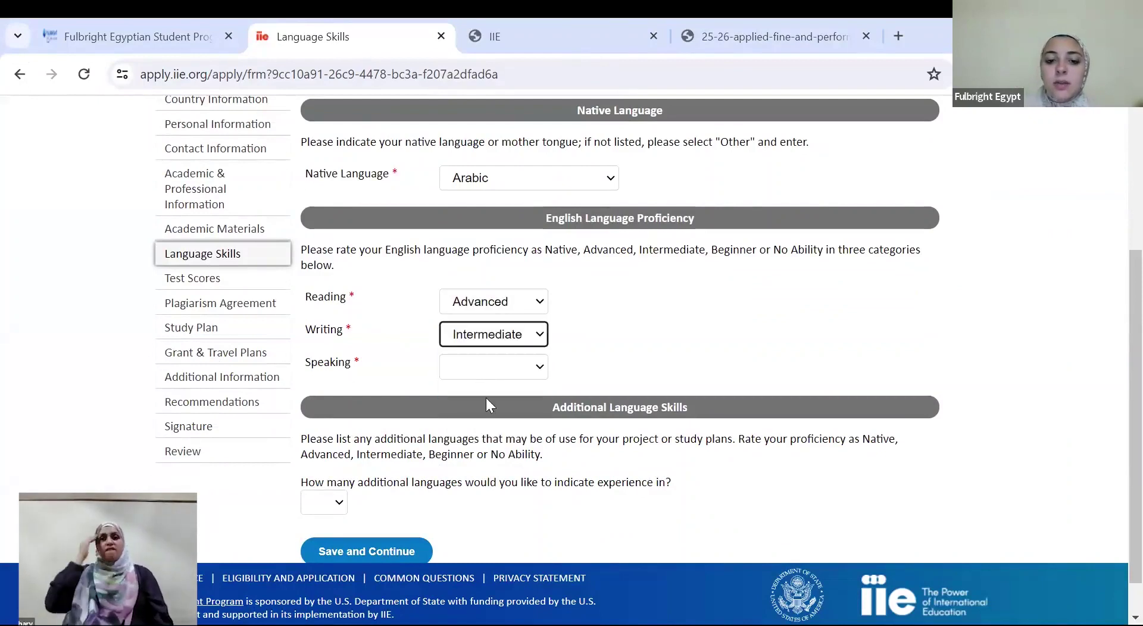
click(478, 368)
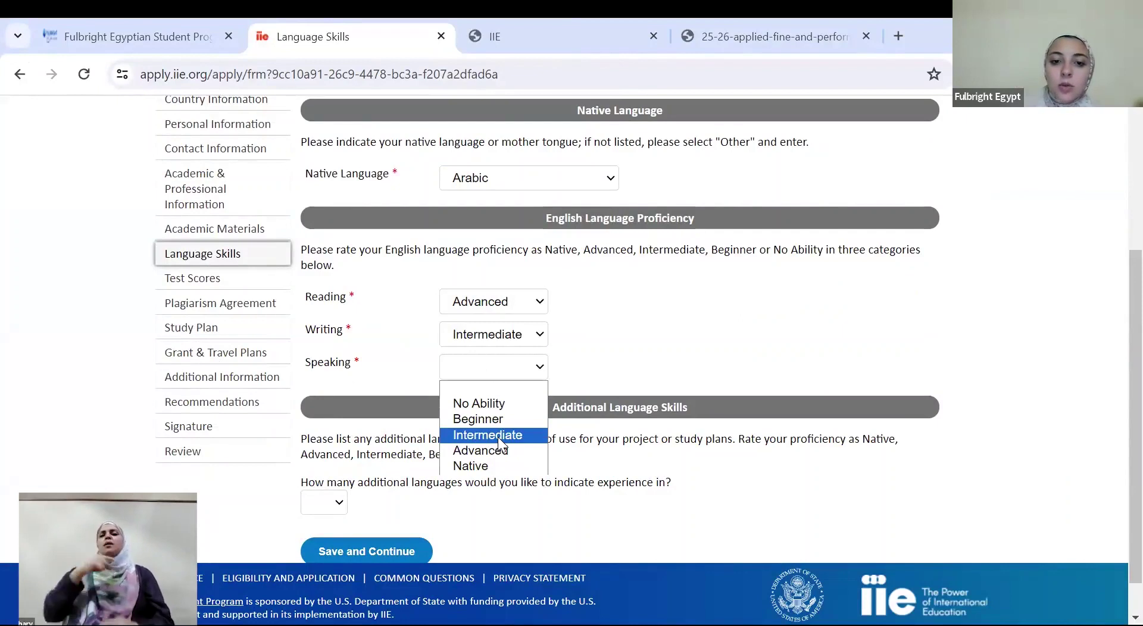
click(498, 436)
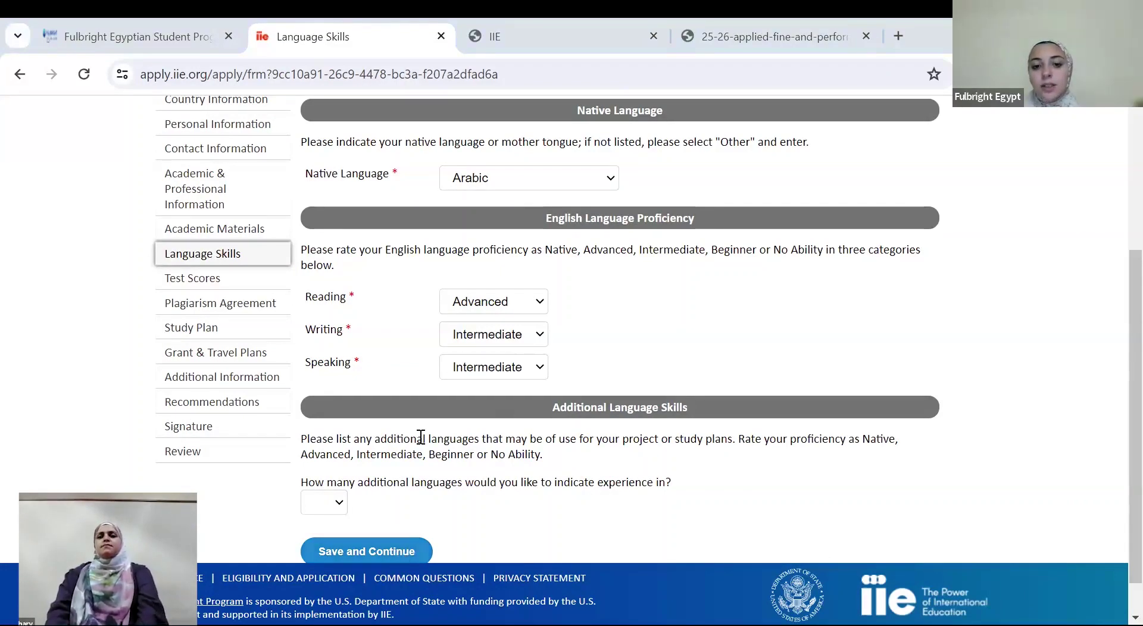
click(404, 549)
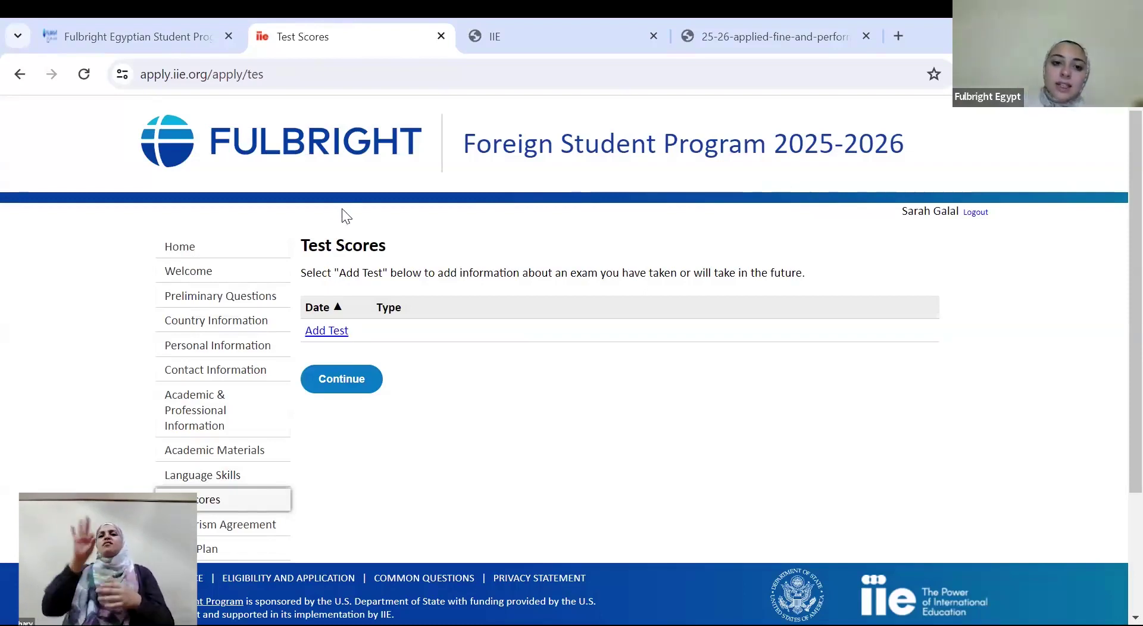
Continue past the Test Scores page without adding any tests
click(322, 273)
drag(352, 245, 378, 242)
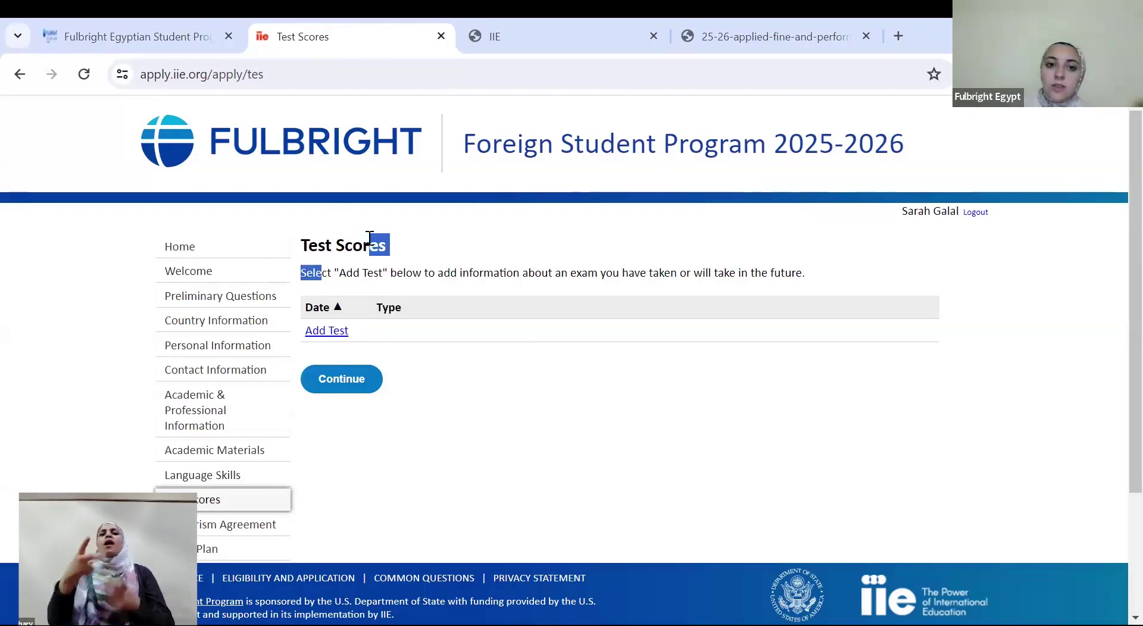
triple_click(369, 241)
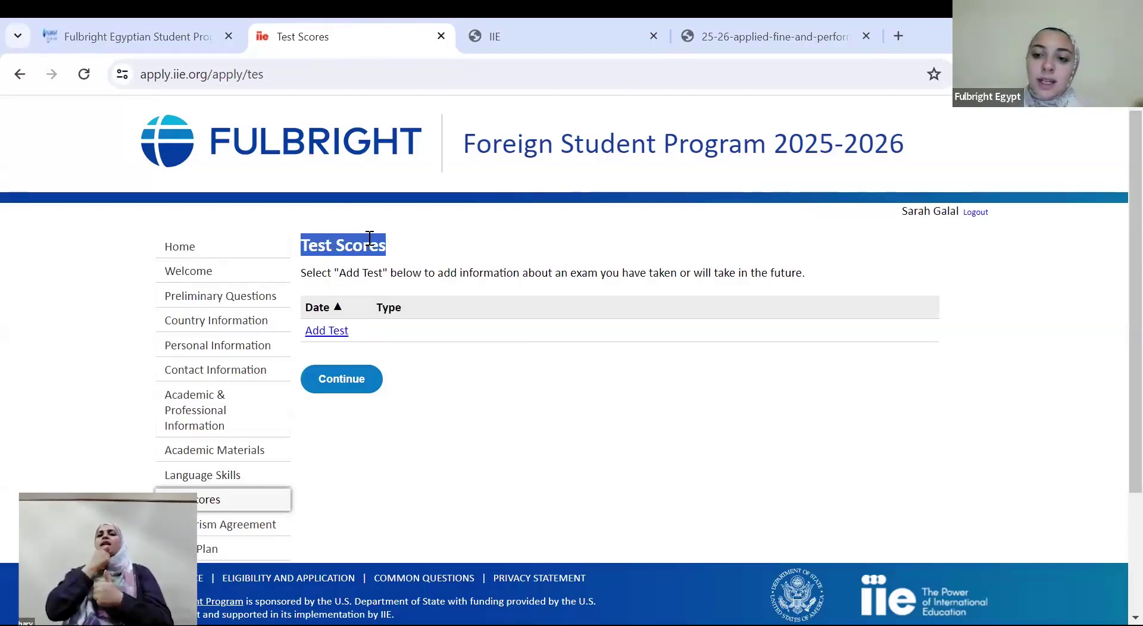
click(555, 142)
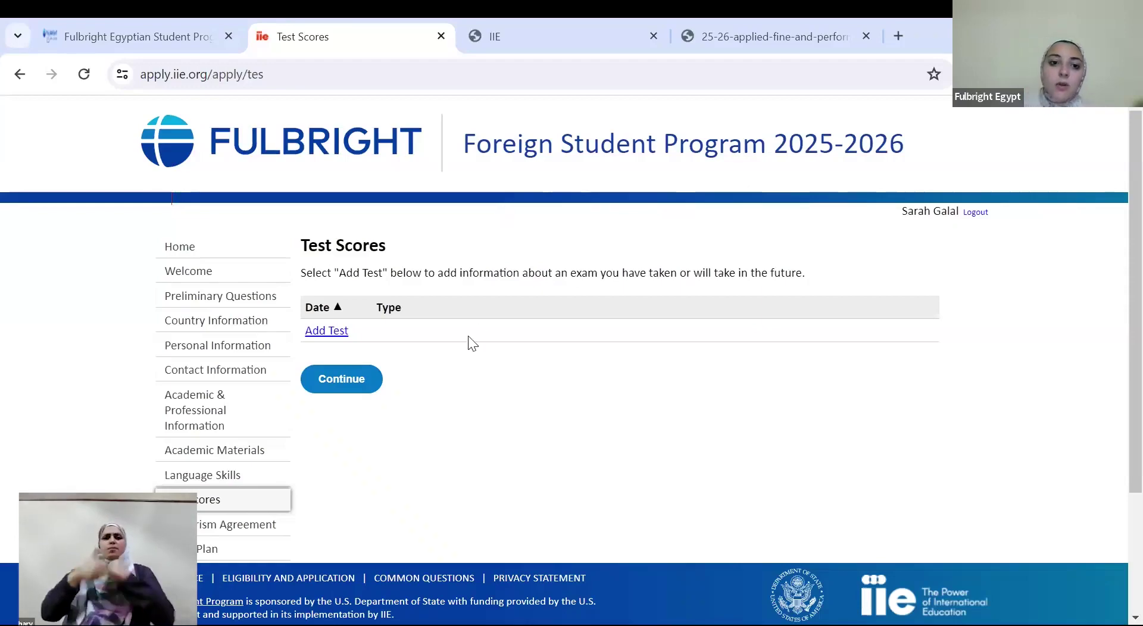
key(ctrl+a)
click(359, 382)
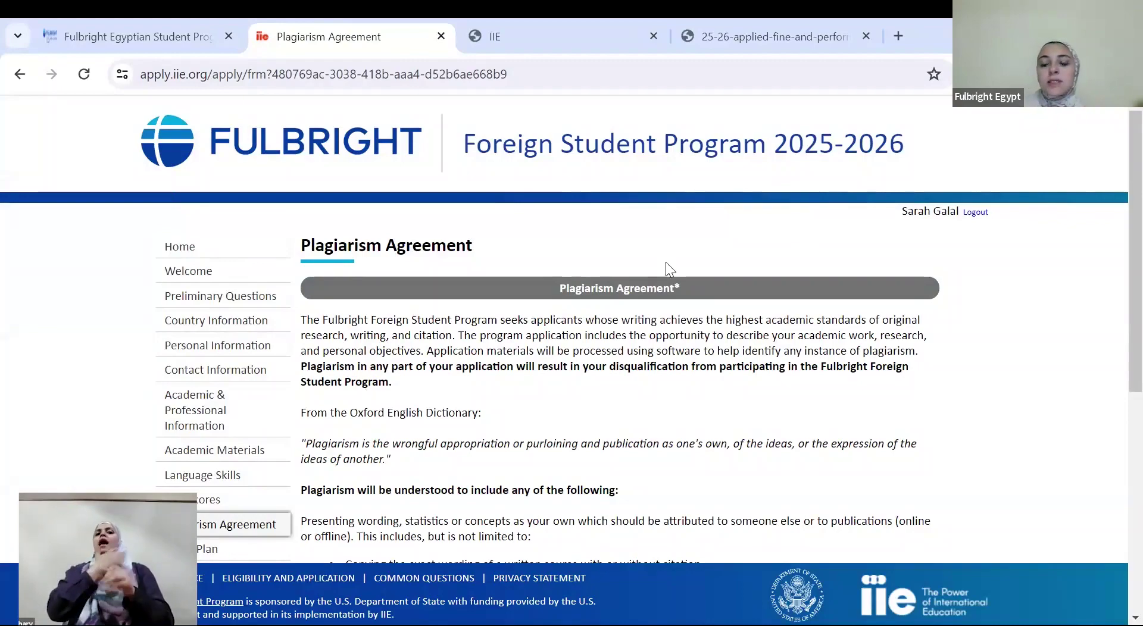
Answer Yes to the plagiarism consequences acknowledgement
scroll(1116, 321, down, 3)
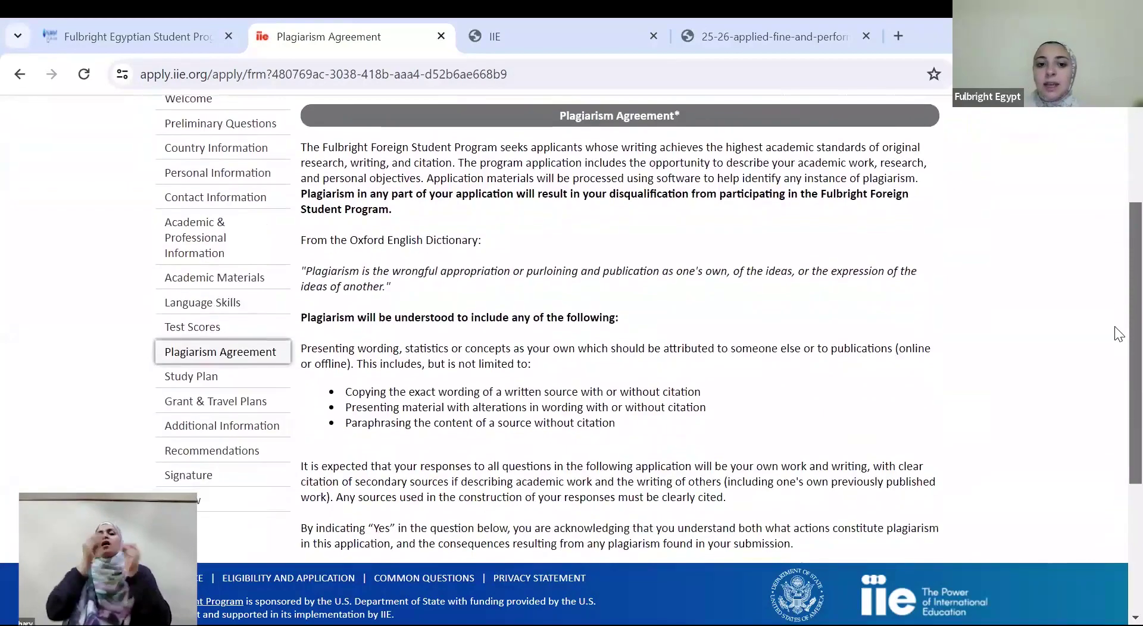
scroll(1117, 333, down, 4)
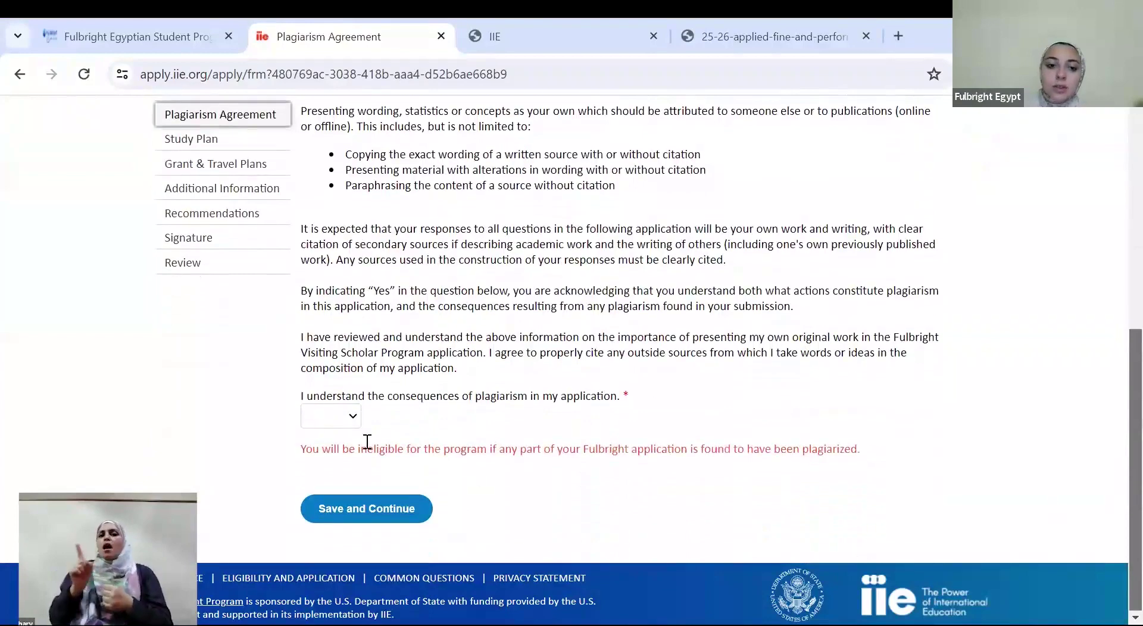
click(311, 424)
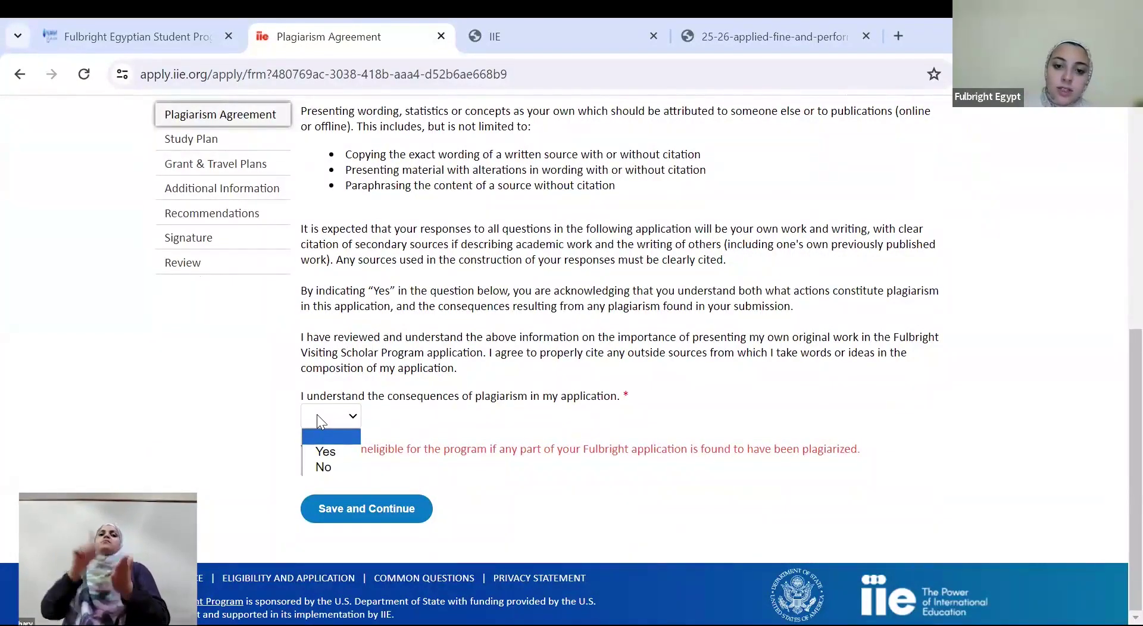
click(326, 452)
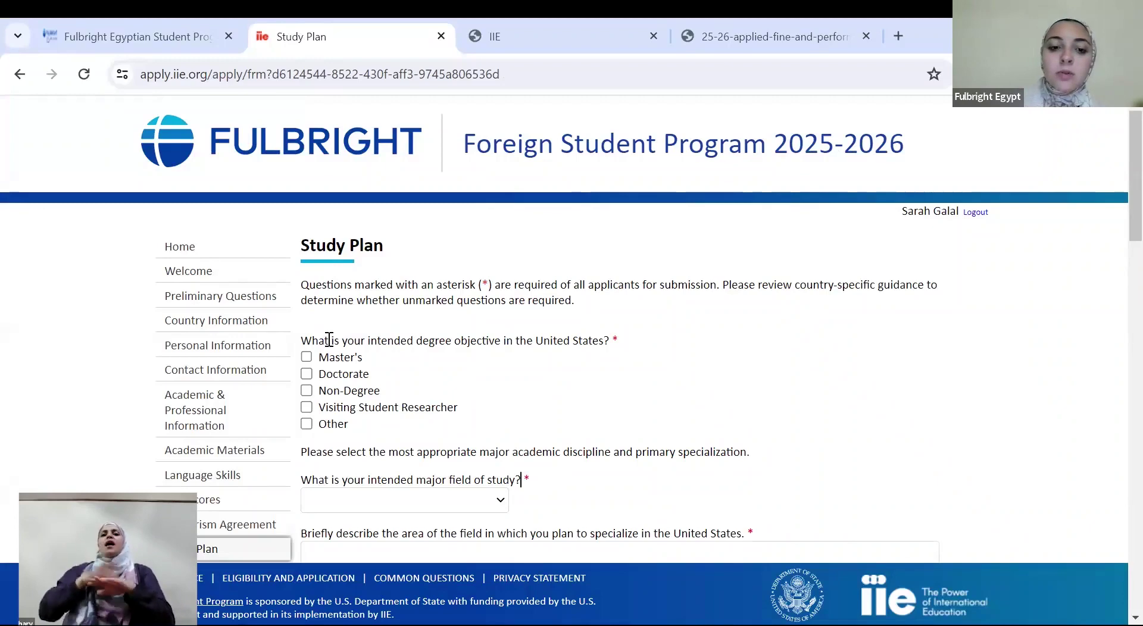
Mark Non-Degree as the degree objective
drag(333, 342, 451, 368)
click(451, 368)
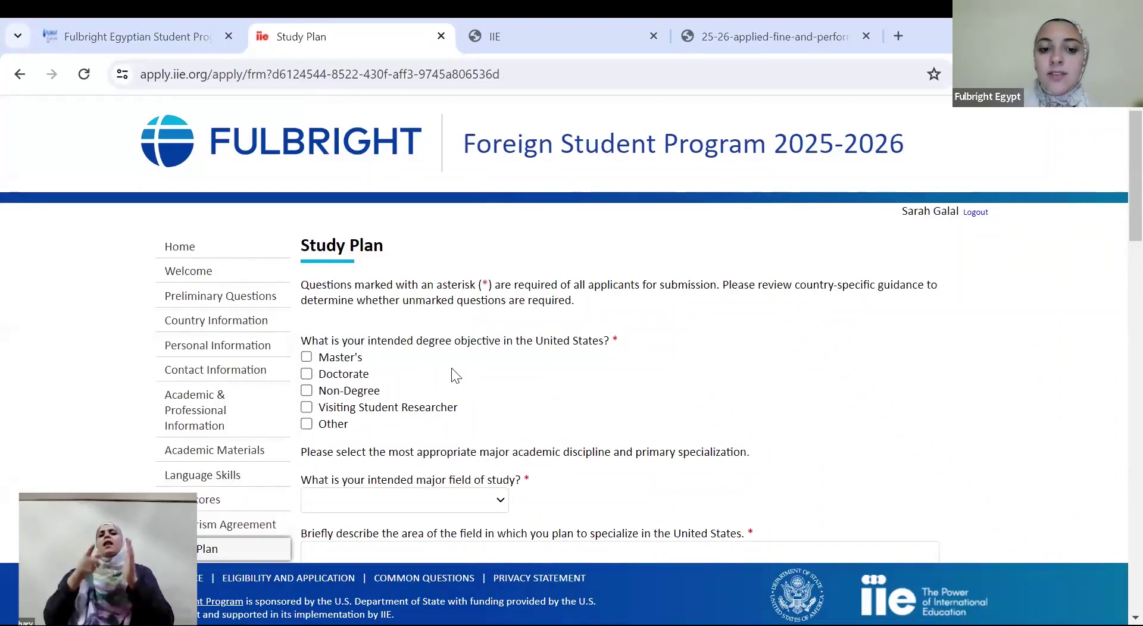
click(321, 384)
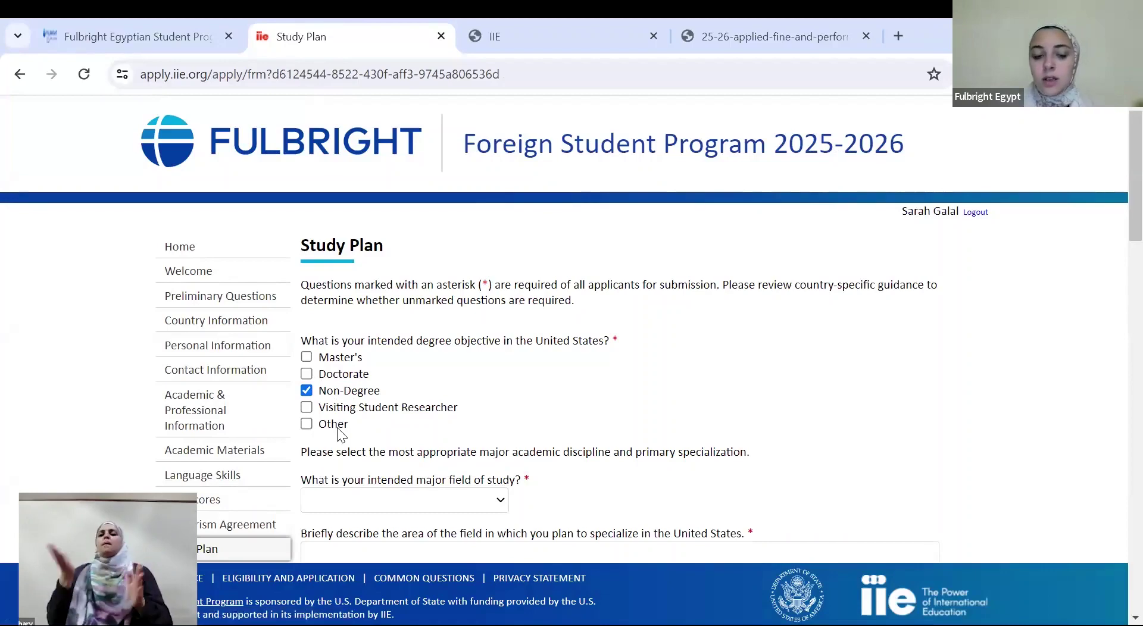
Choose Arts as the major field and Design & Visual Communication as the specialization
scroll(1117, 178, down, 3)
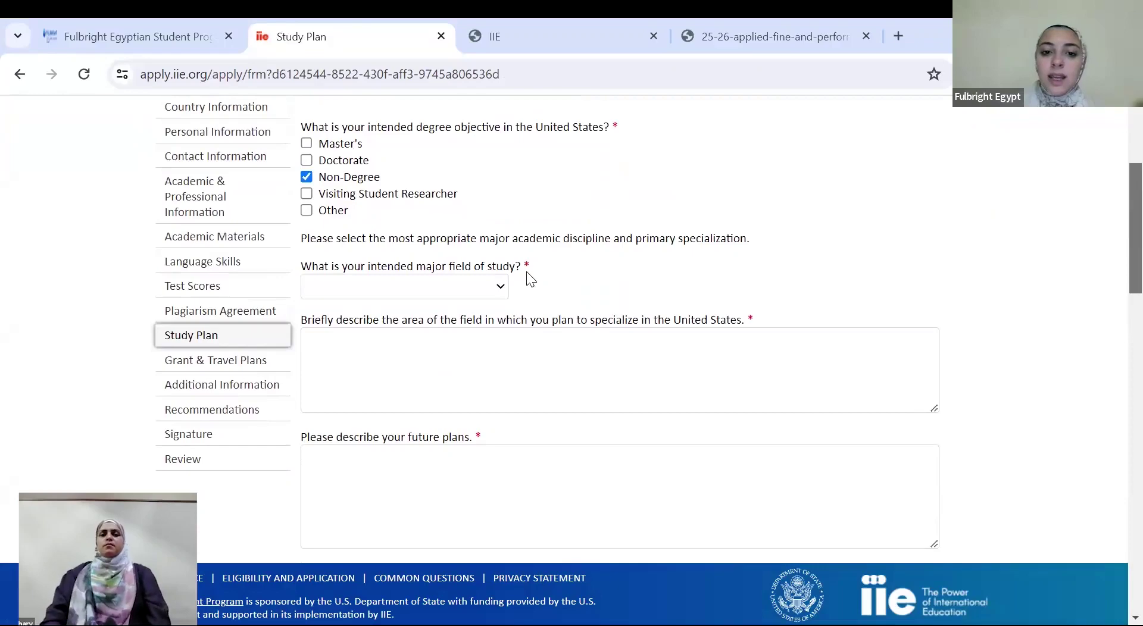
click(453, 287)
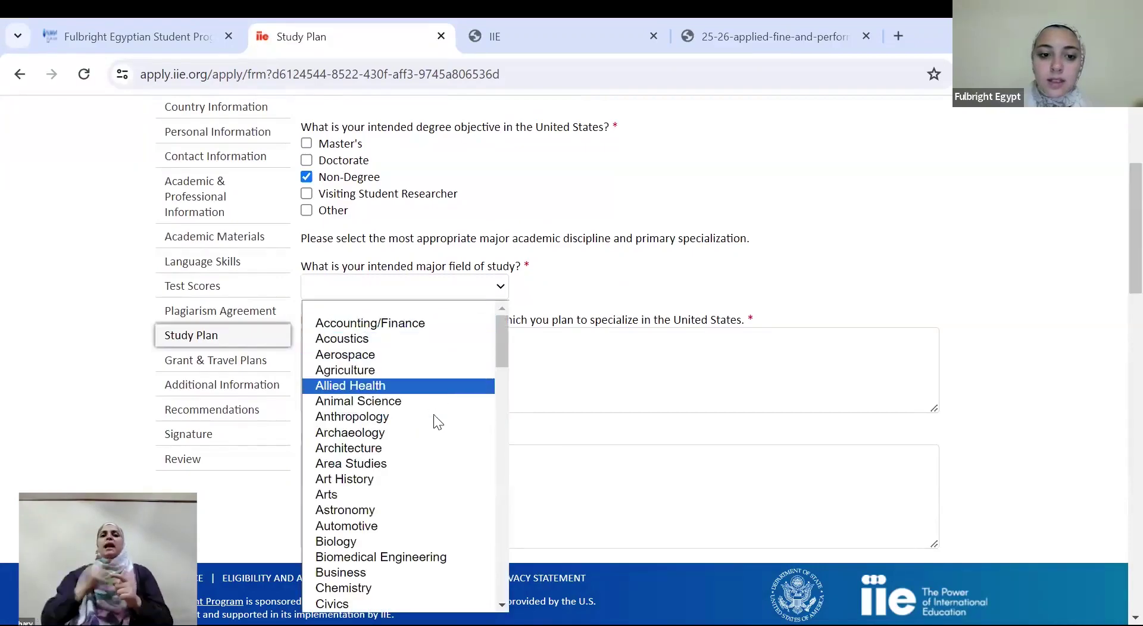
click(408, 495)
click(401, 396)
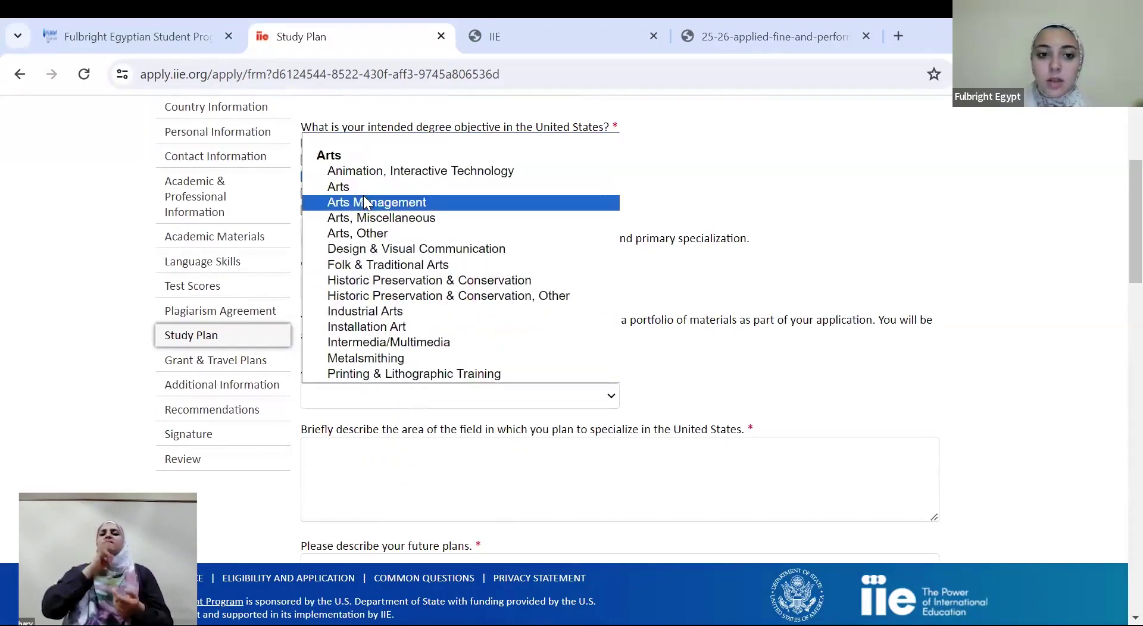
click(399, 246)
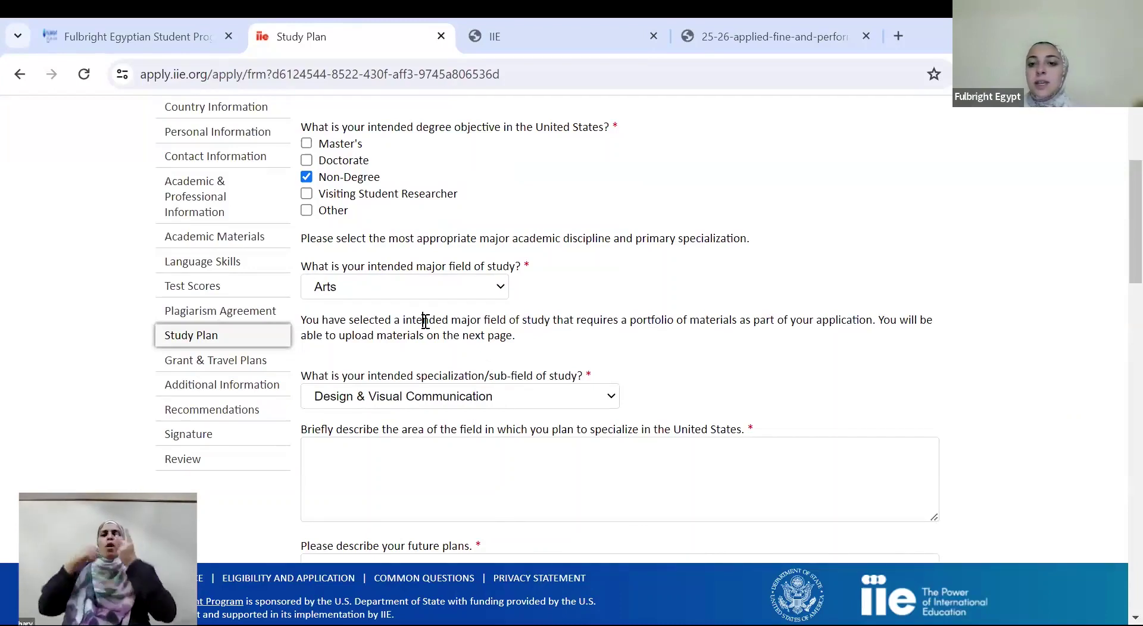
click(372, 440)
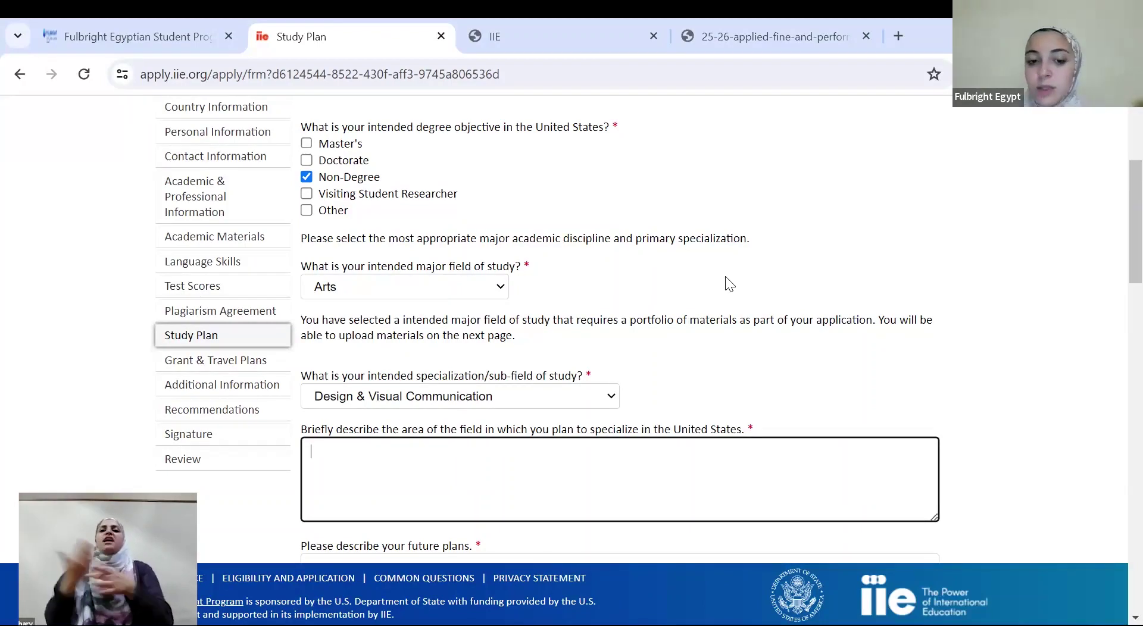
scroll(1119, 262, down, 1)
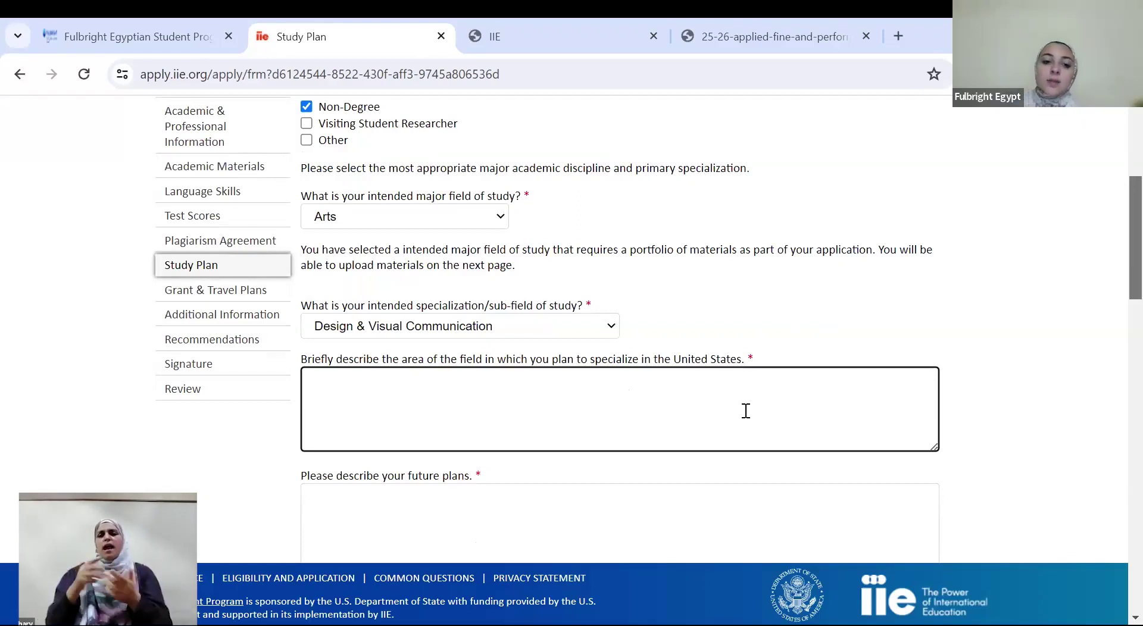
drag(524, 364, 744, 362)
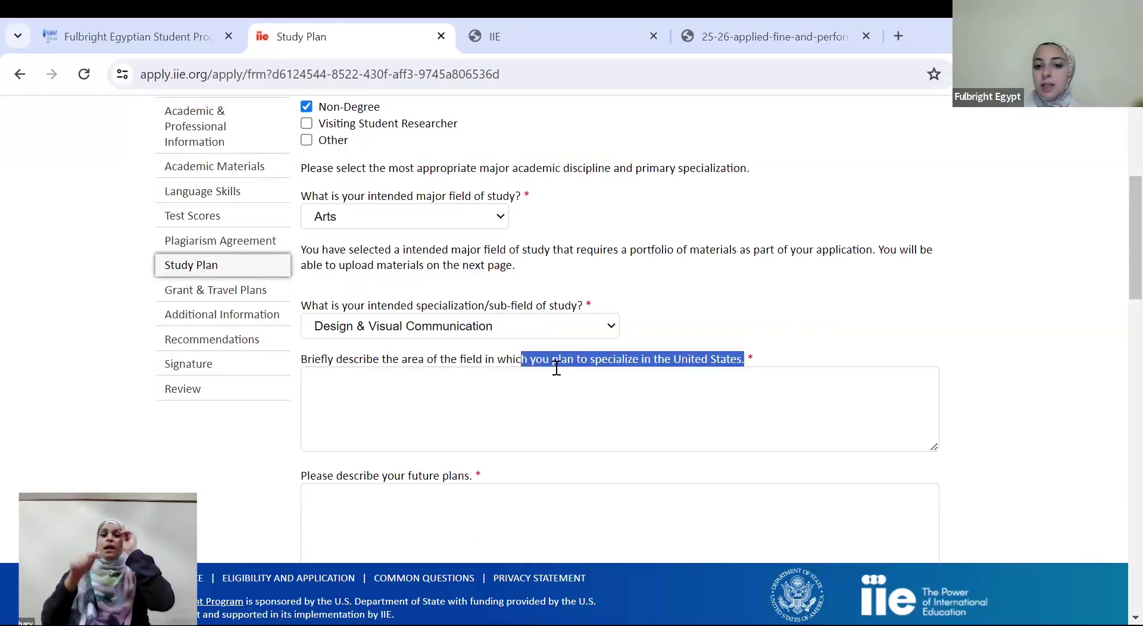
click(556, 368)
click(1115, 345)
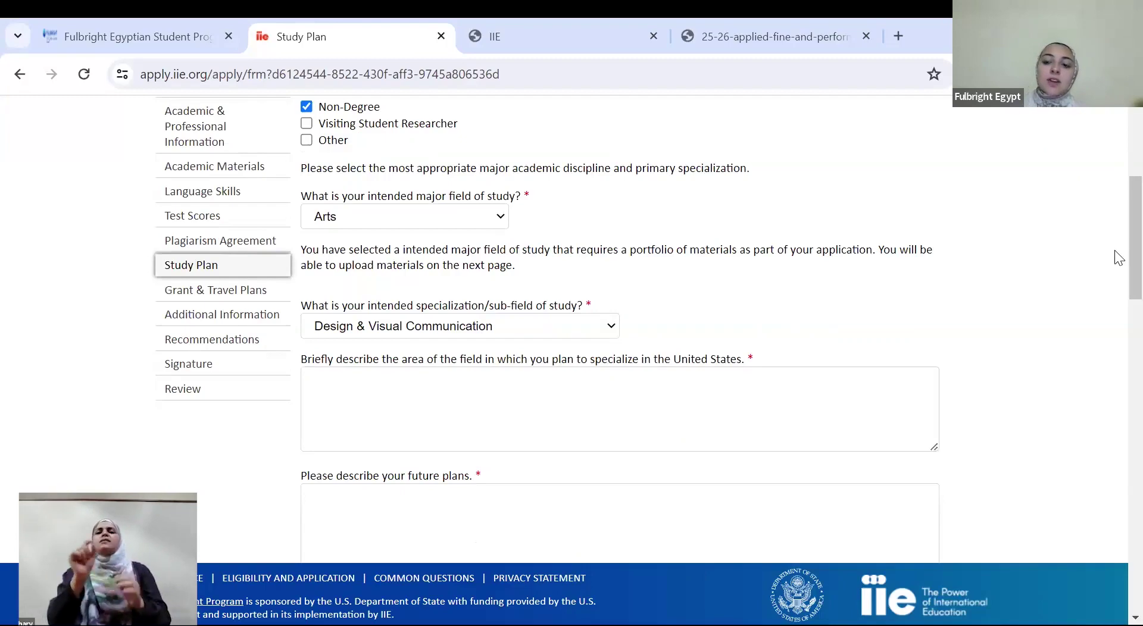
scroll(1117, 280, down, 3)
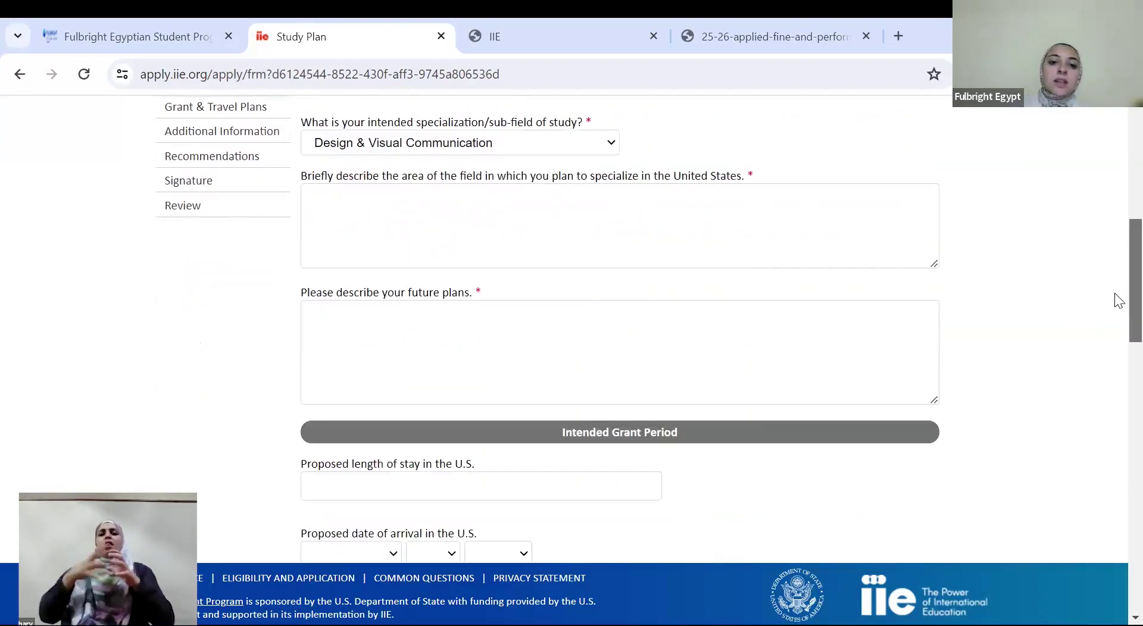
click(502, 325)
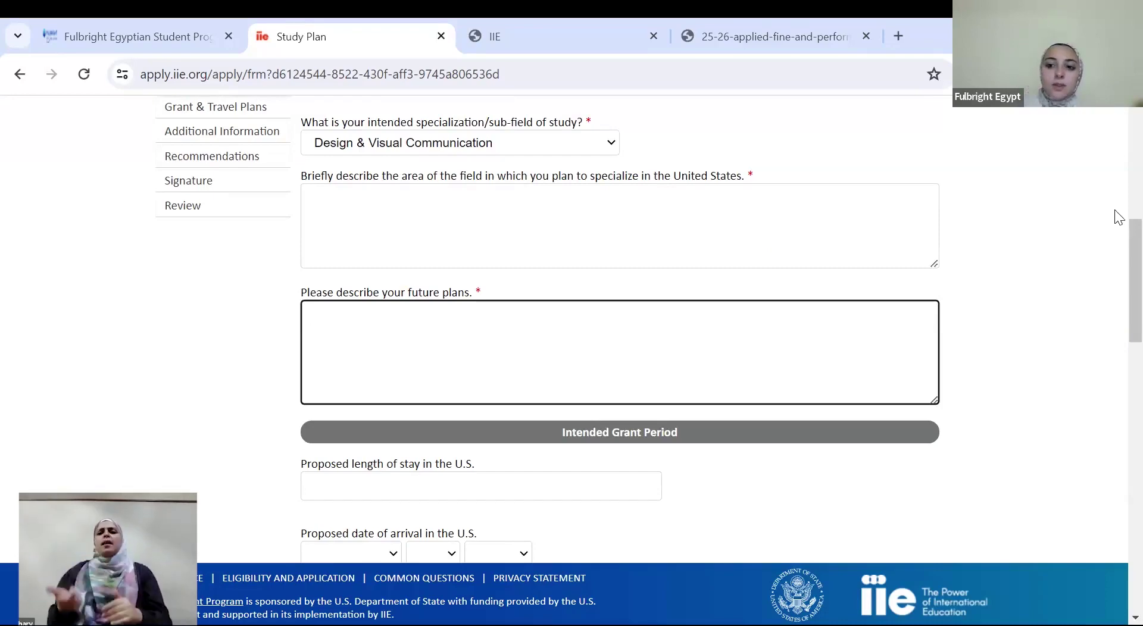
scroll(1118, 220, up, 10)
scroll(1118, 366, down, 14)
scroll(1118, 399, down, 1)
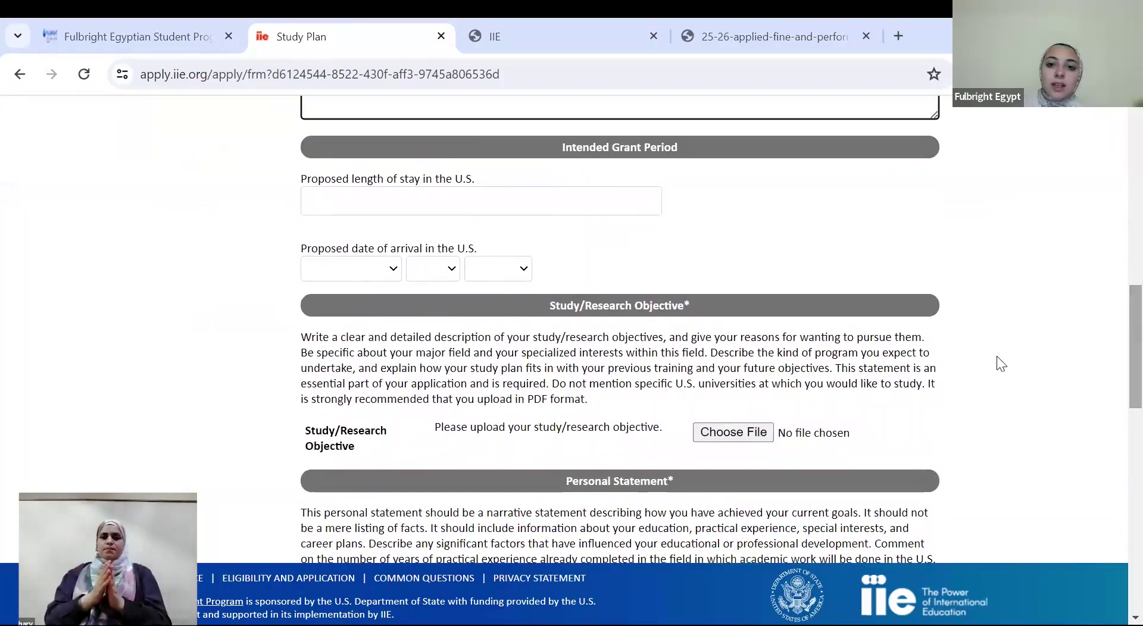
Enter a proposed stay of 9 and an arrival date of September 1, 2025
key(Tab)
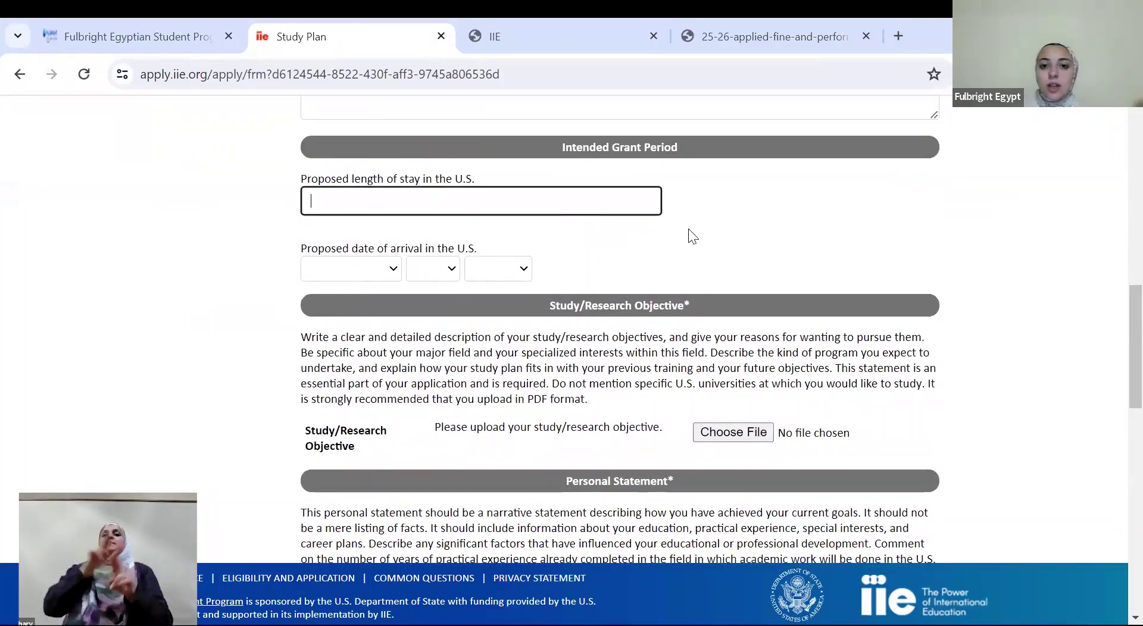
text(9)
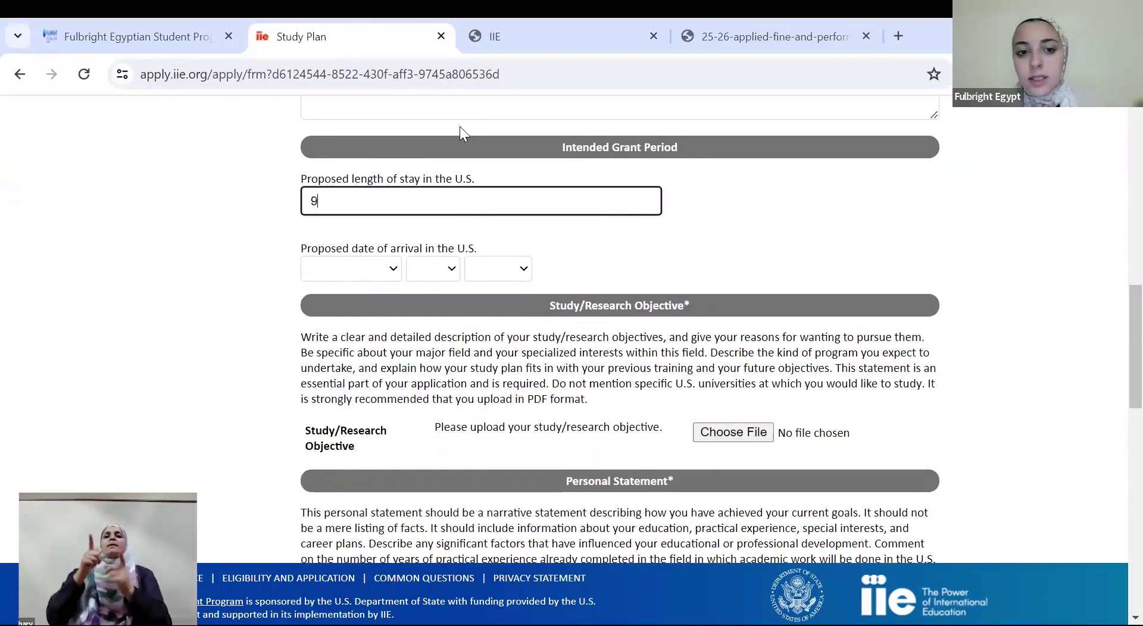
click(352, 275)
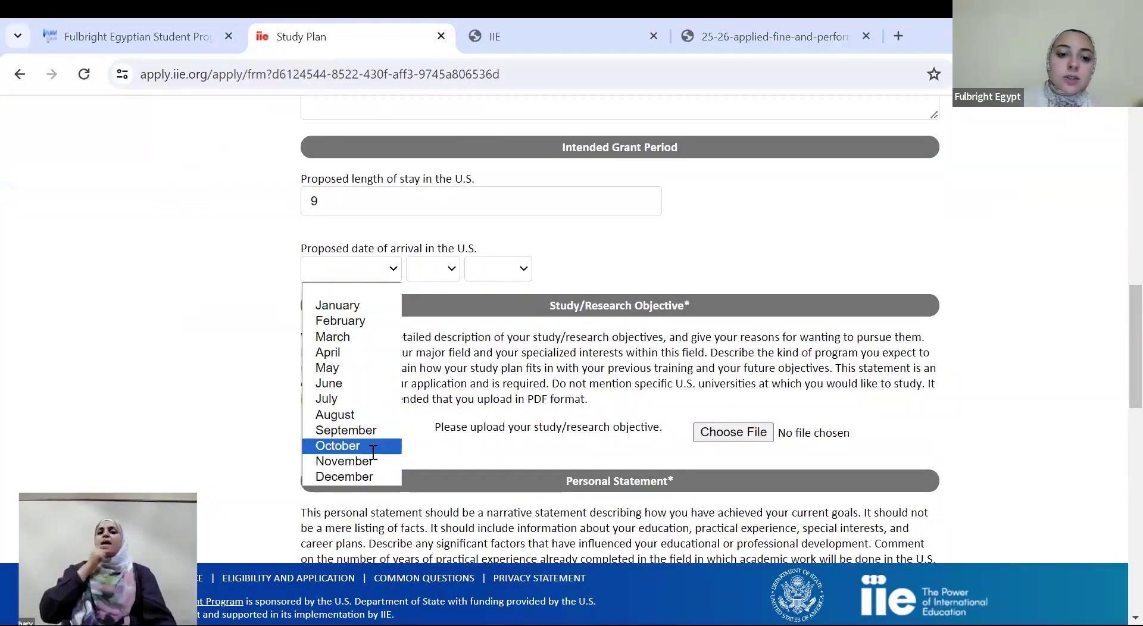
click(363, 430)
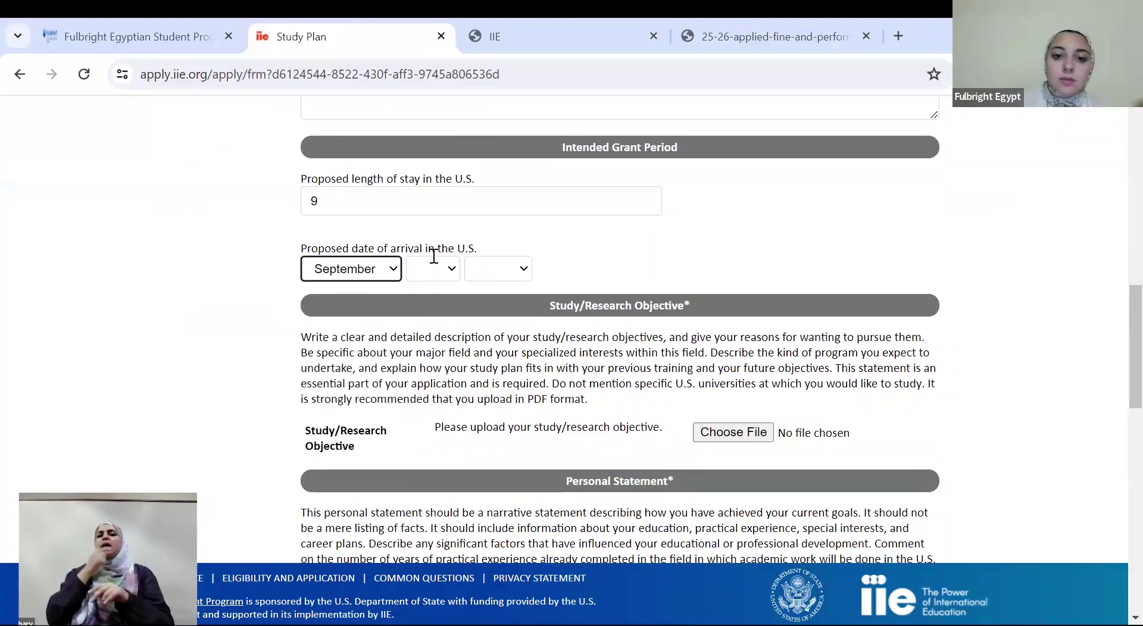
click(437, 266)
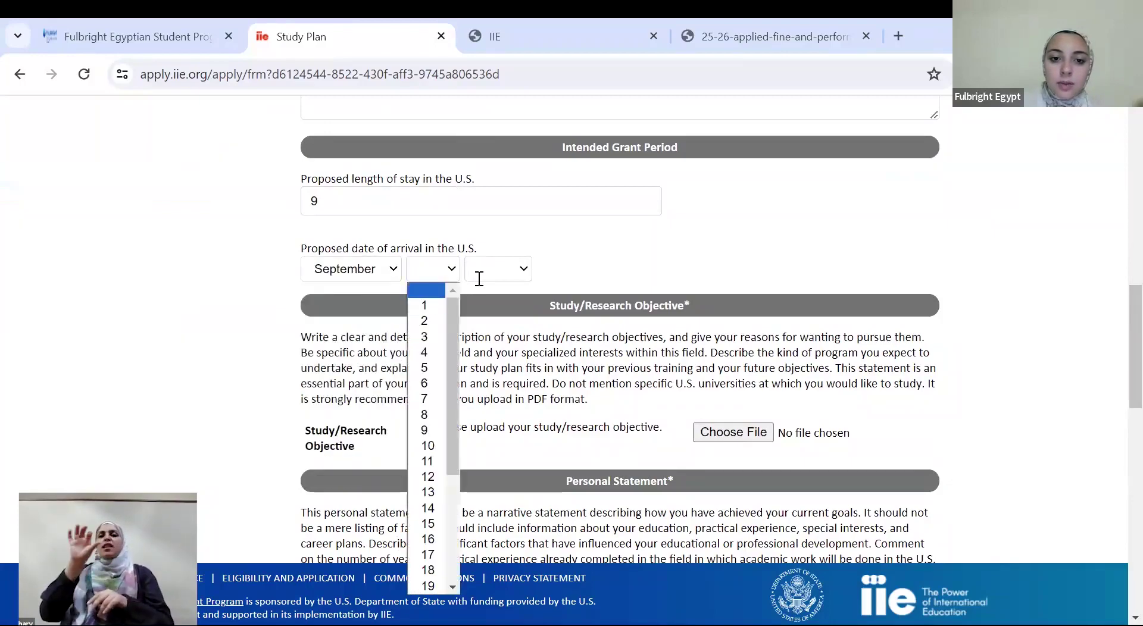
click(493, 271)
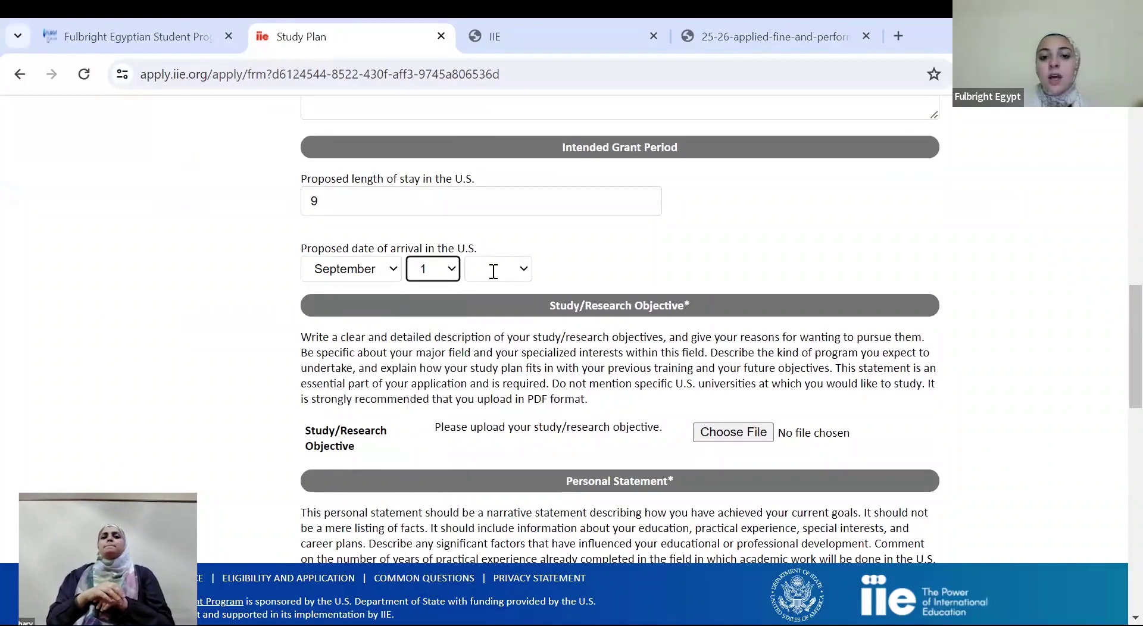
click(497, 268)
click(503, 369)
scroll(1124, 387, down, 1)
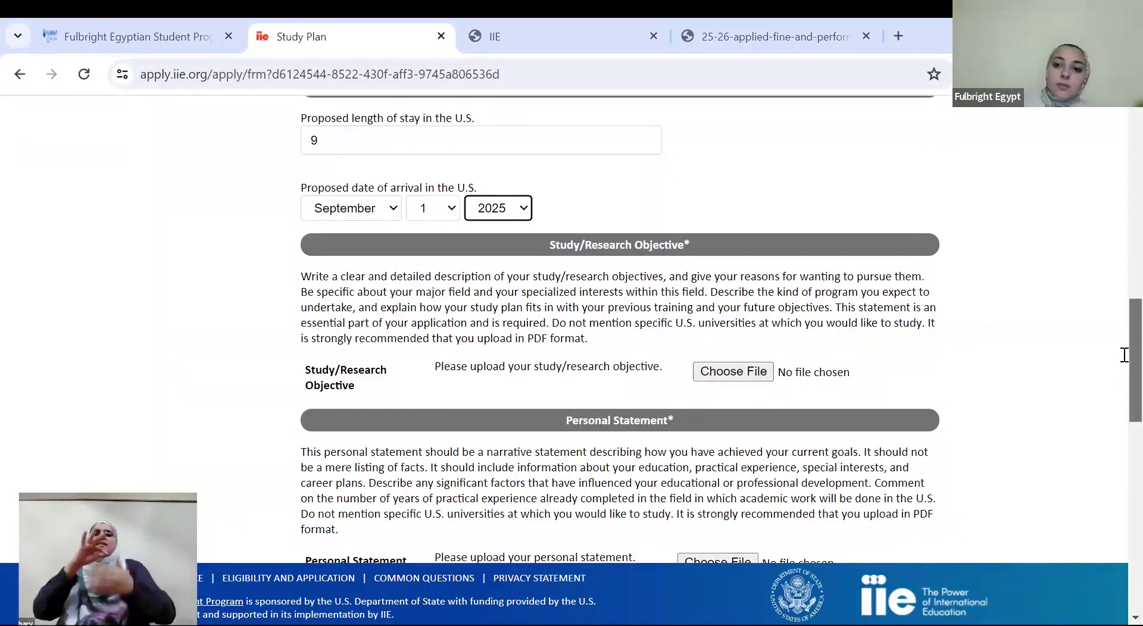
scroll(1124, 328, down, 1)
scroll(1124, 330, down, 1)
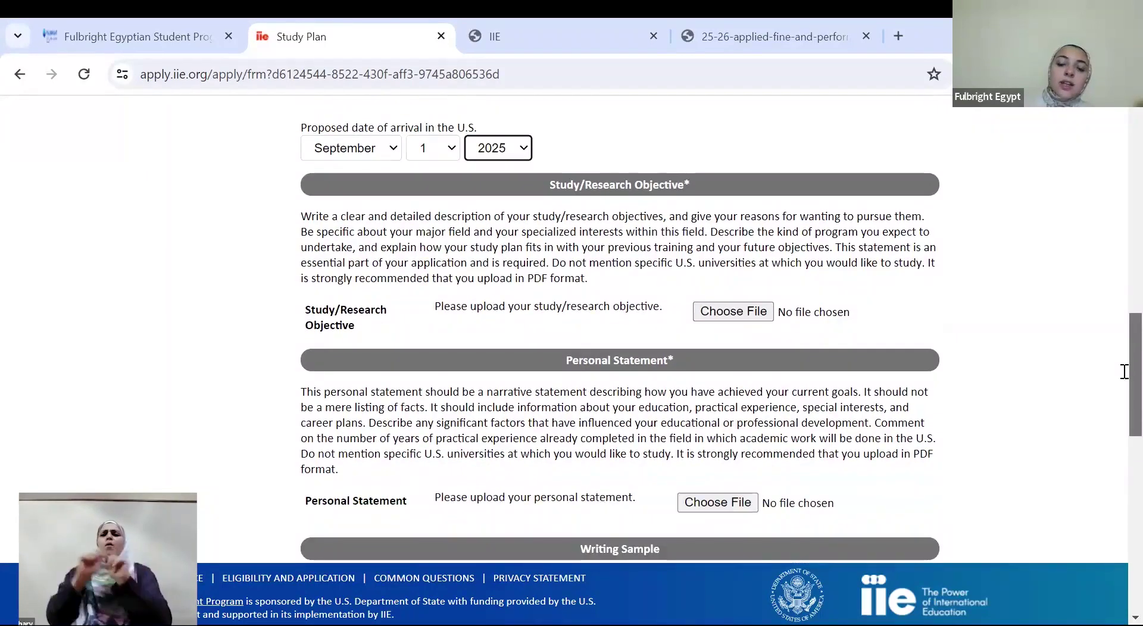
scroll(1124, 371, down, 2)
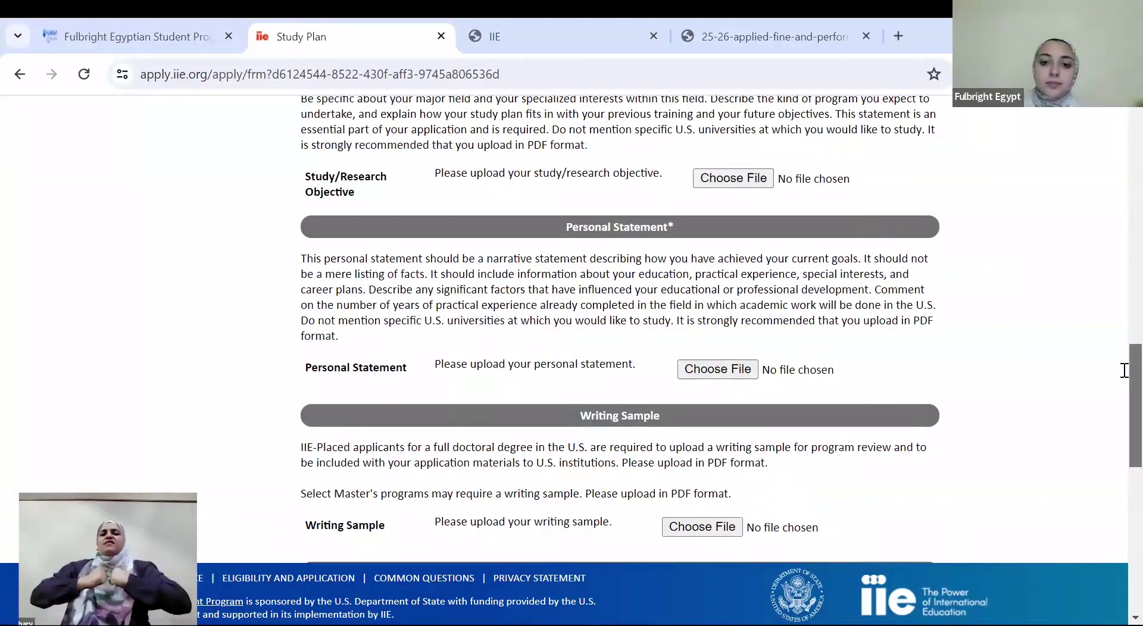
scroll(1124, 371, down, 3)
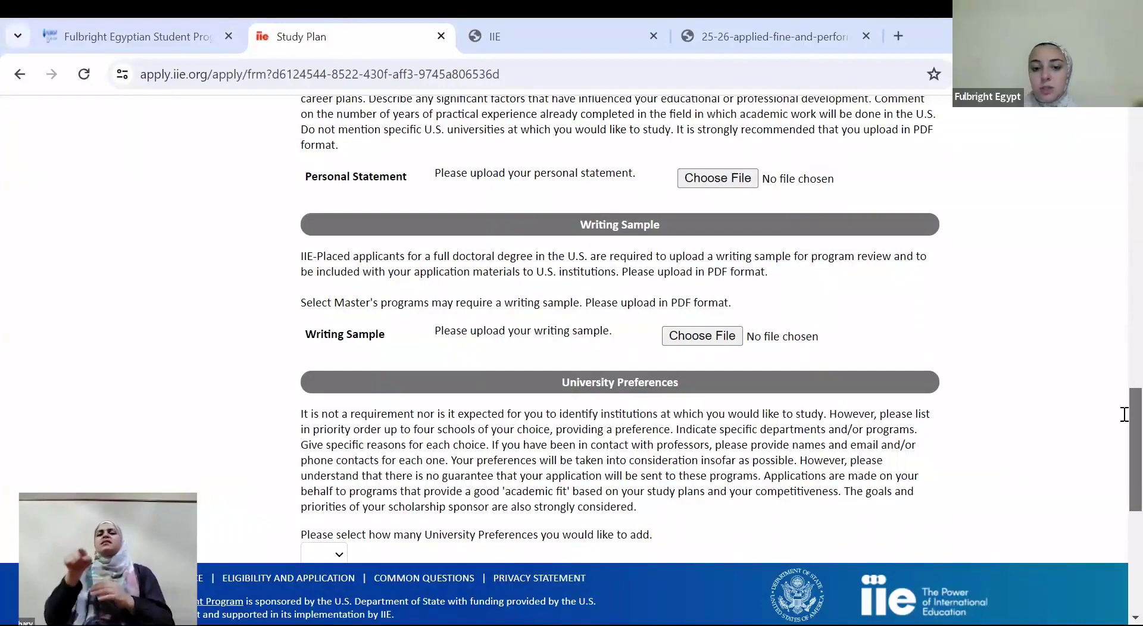
scroll(1125, 389, up, 5)
scroll(1125, 494, down, 6)
scroll(1124, 524, down, 3)
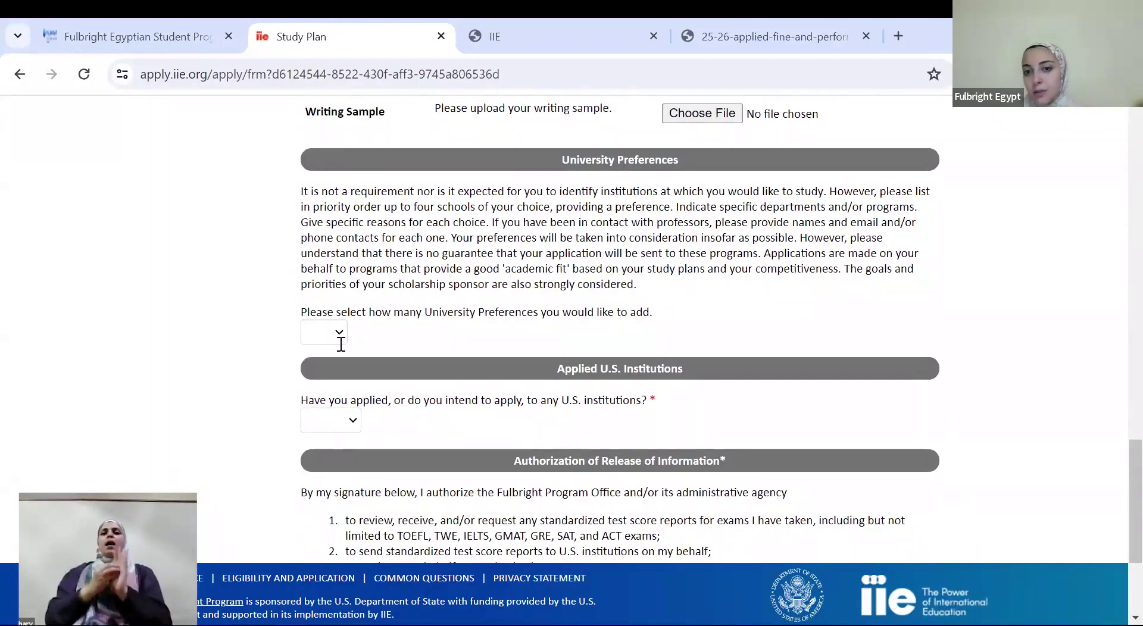
Answer No to applying to U.S. institutions
click(343, 419)
click(330, 455)
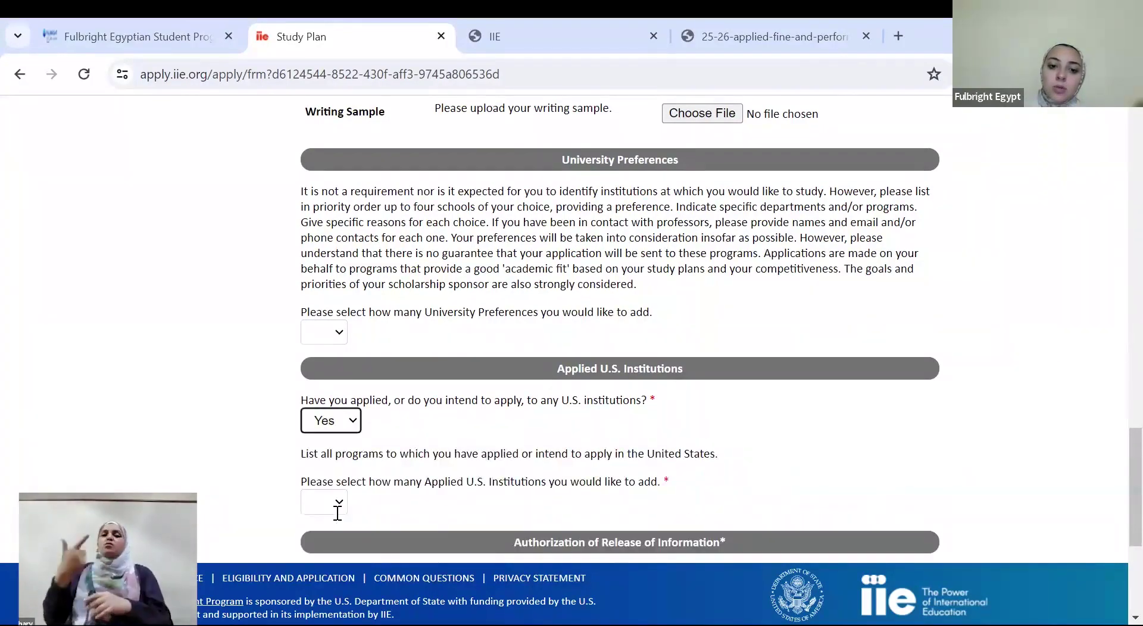
click(338, 503)
click(342, 420)
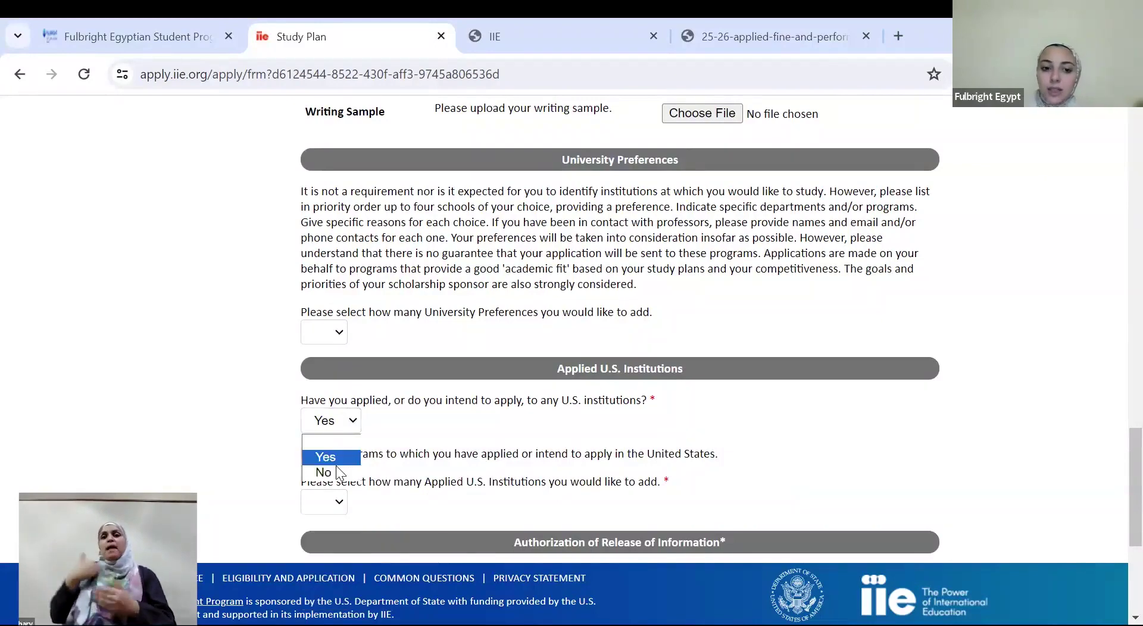
click(324, 473)
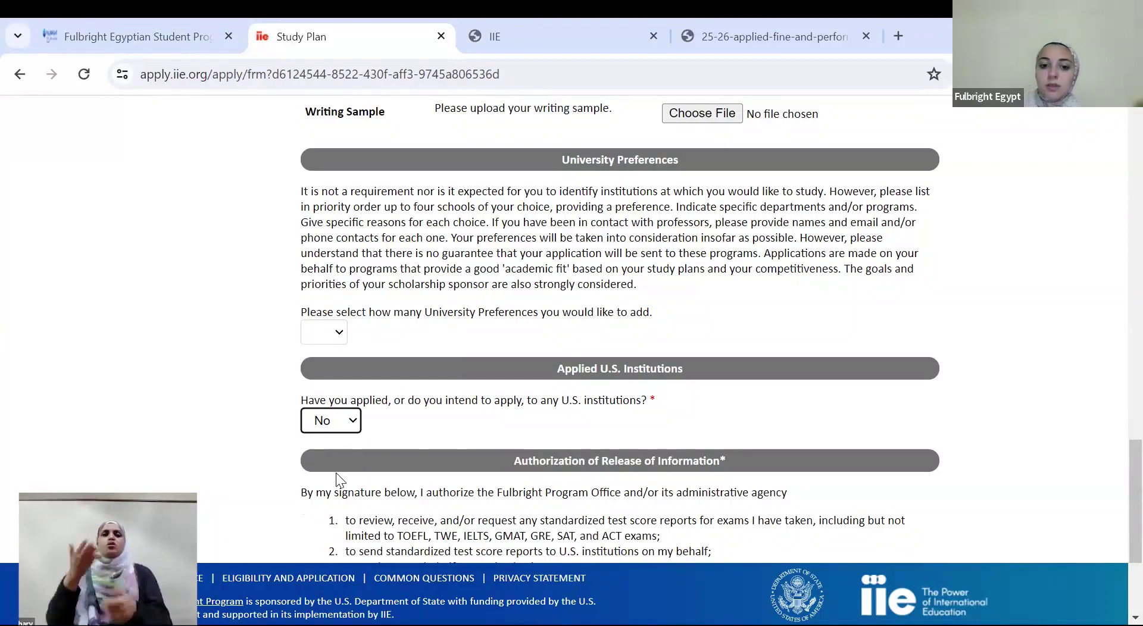
scroll(1115, 477, down, 3)
Sign the release-of-information authorization with the applicant's full name and save the Study Plan
key(Tab)
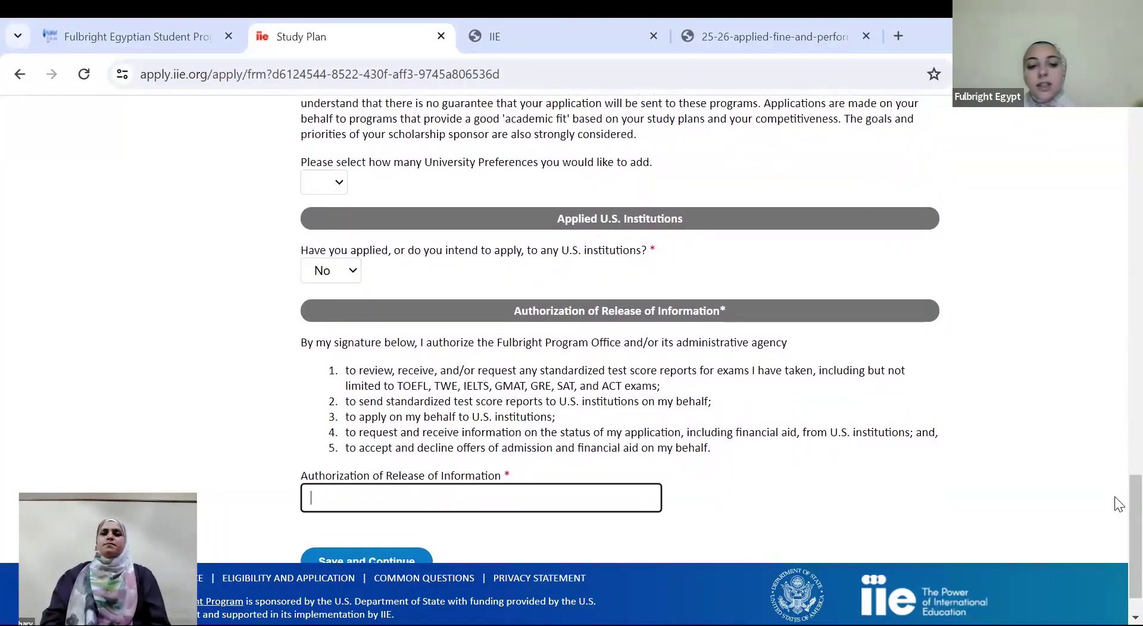
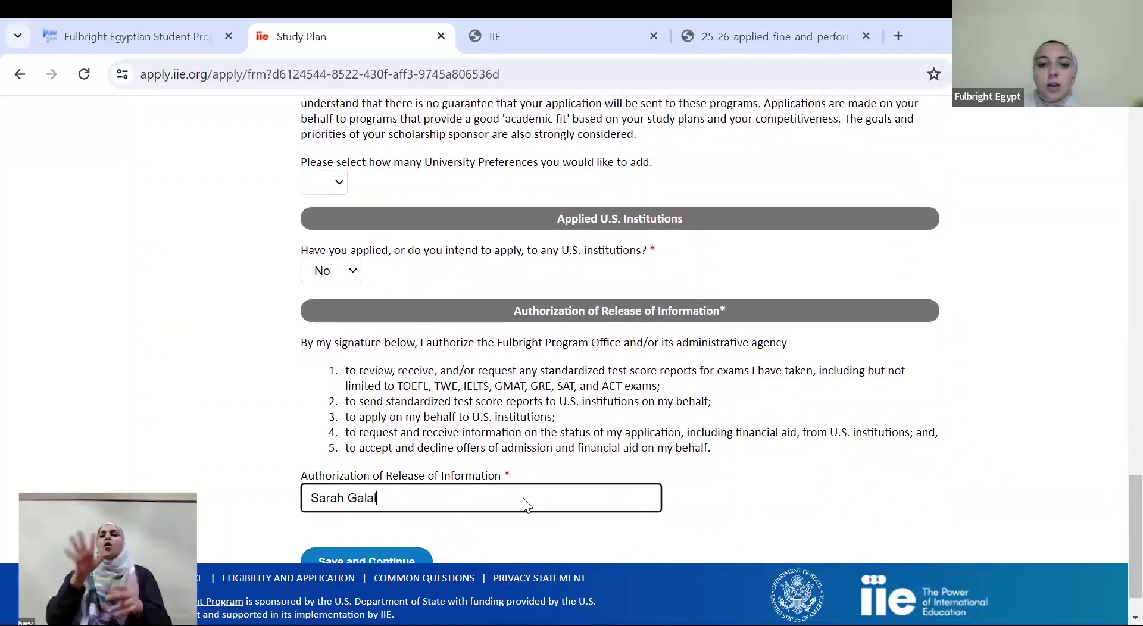
click(380, 552)
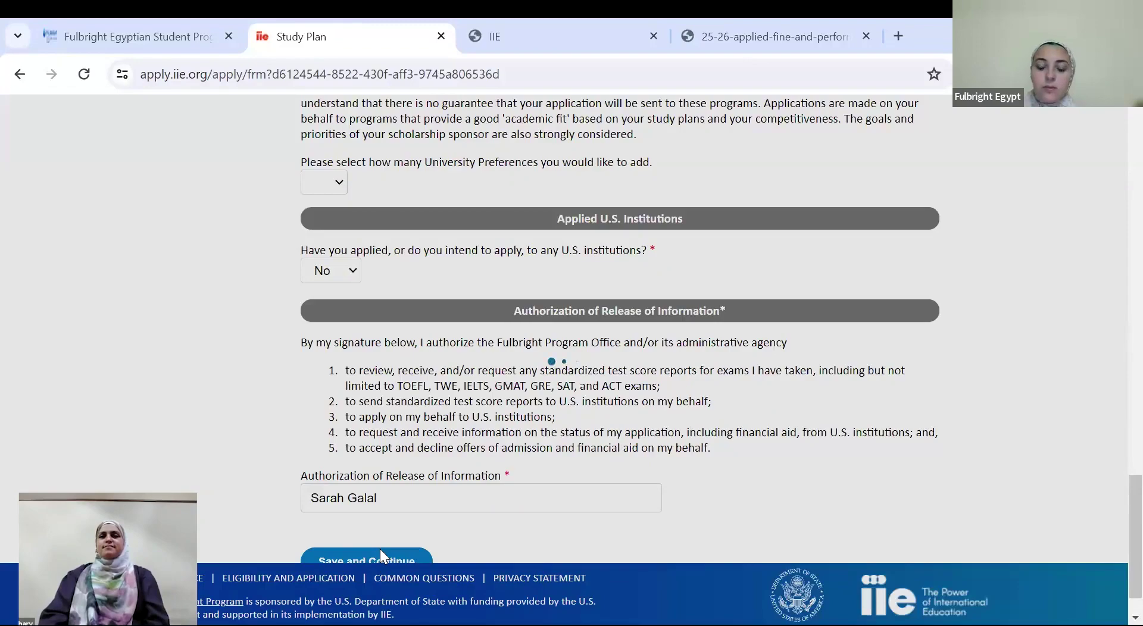
Scroll through the Portfolio page instructions down to the Select Files and Start Upload area
drag(1115, 530, 1118, 224)
scroll(1117, 215, up, 6)
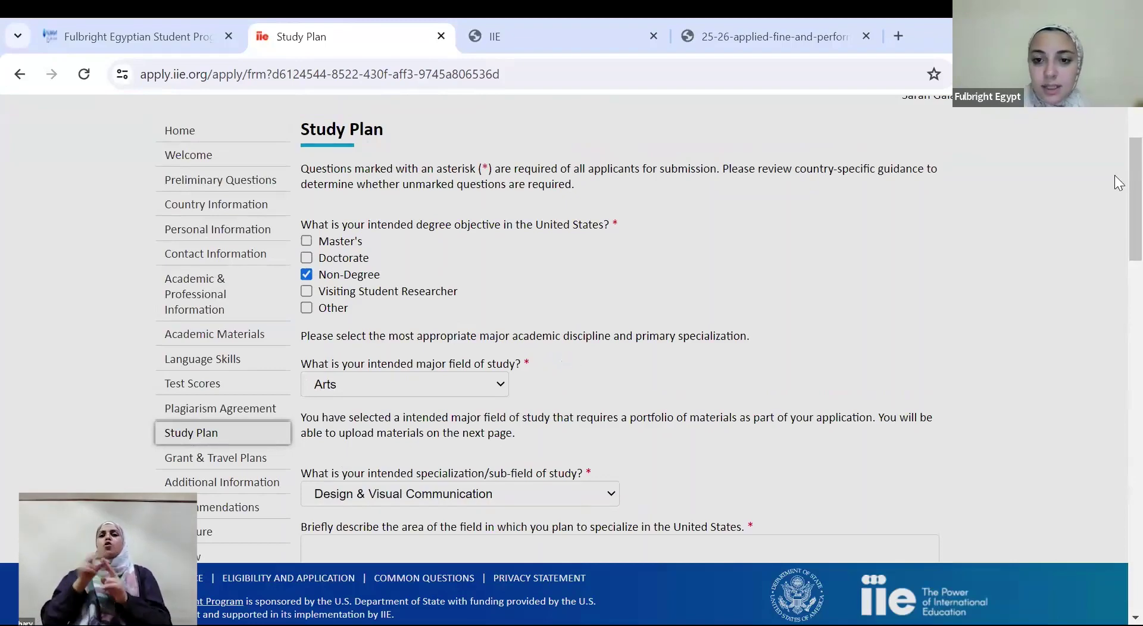
scroll(1118, 183, down, 2)
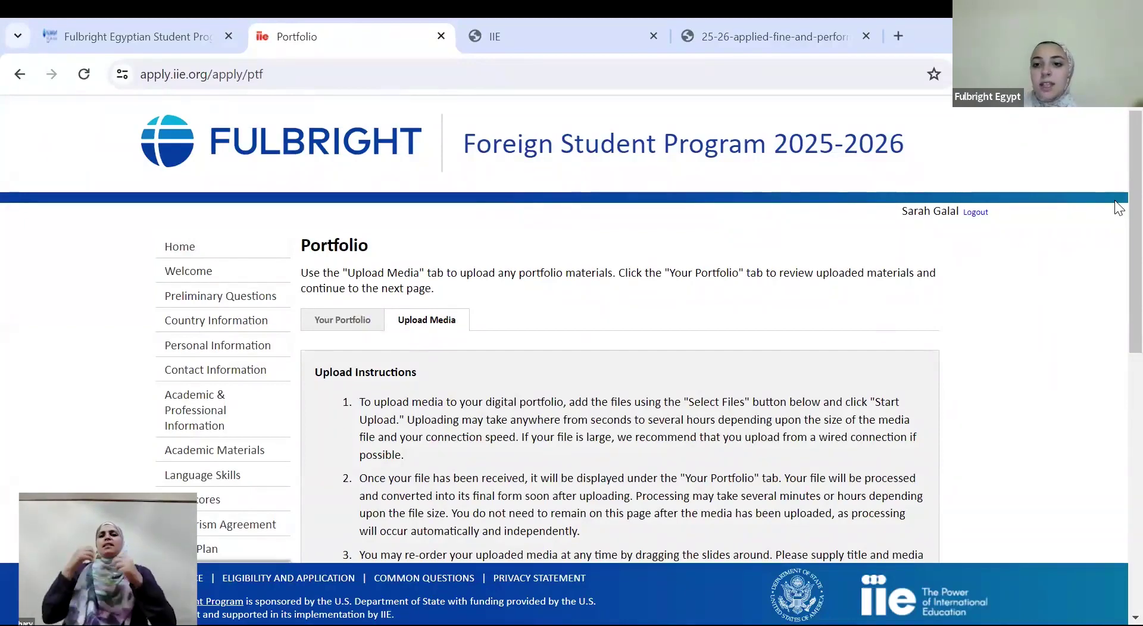
scroll(1117, 321, down, 1)
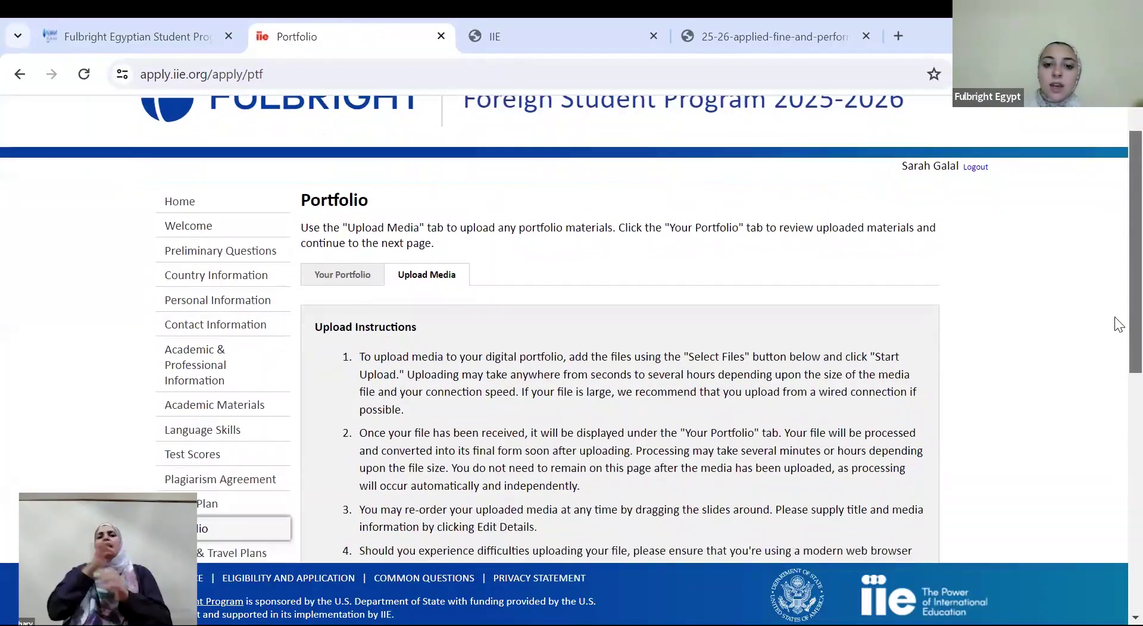
drag(353, 325, 415, 393)
click(980, 411)
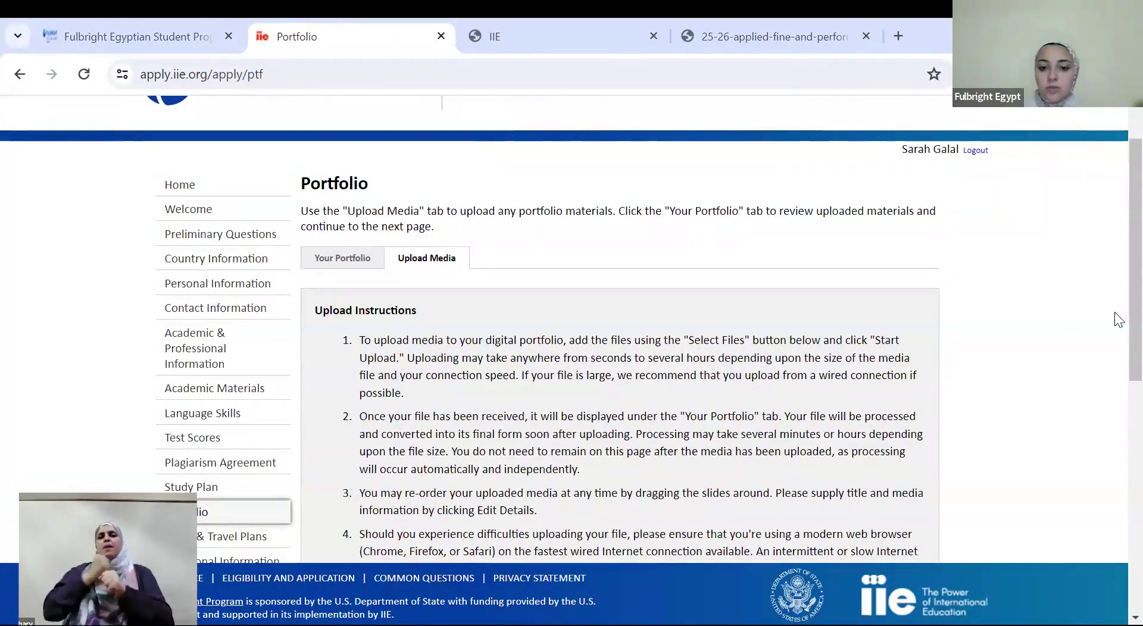
scroll(1118, 322, down, 2)
scroll(1117, 512, down, 7)
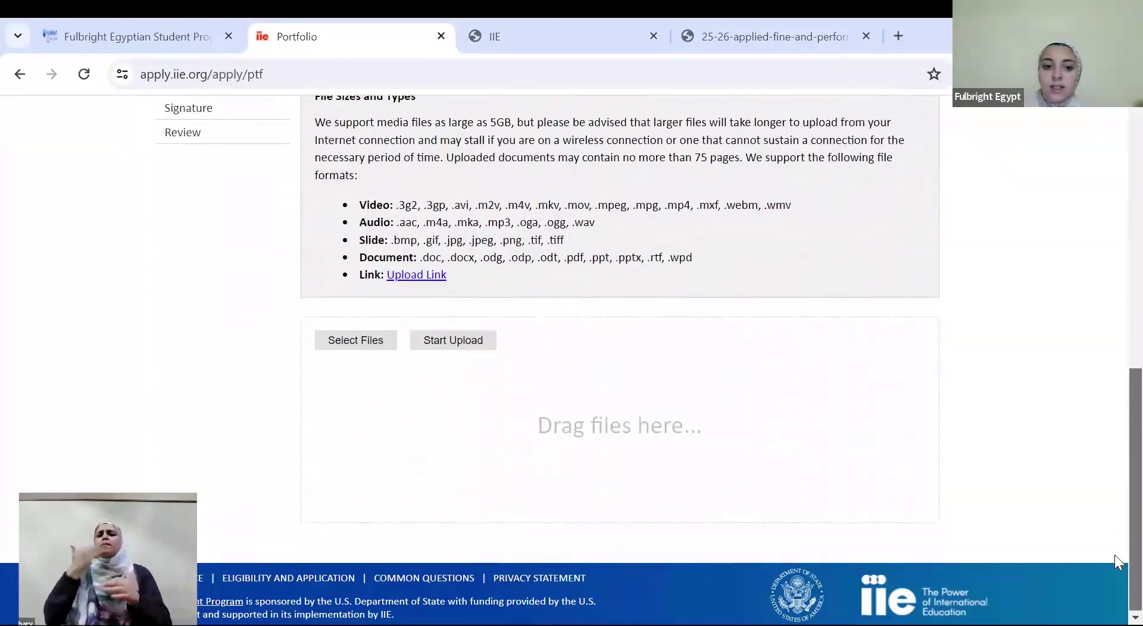
Upload Supplemental Form (2).pdf to the portfolio and acknowledge the success message
click(363, 342)
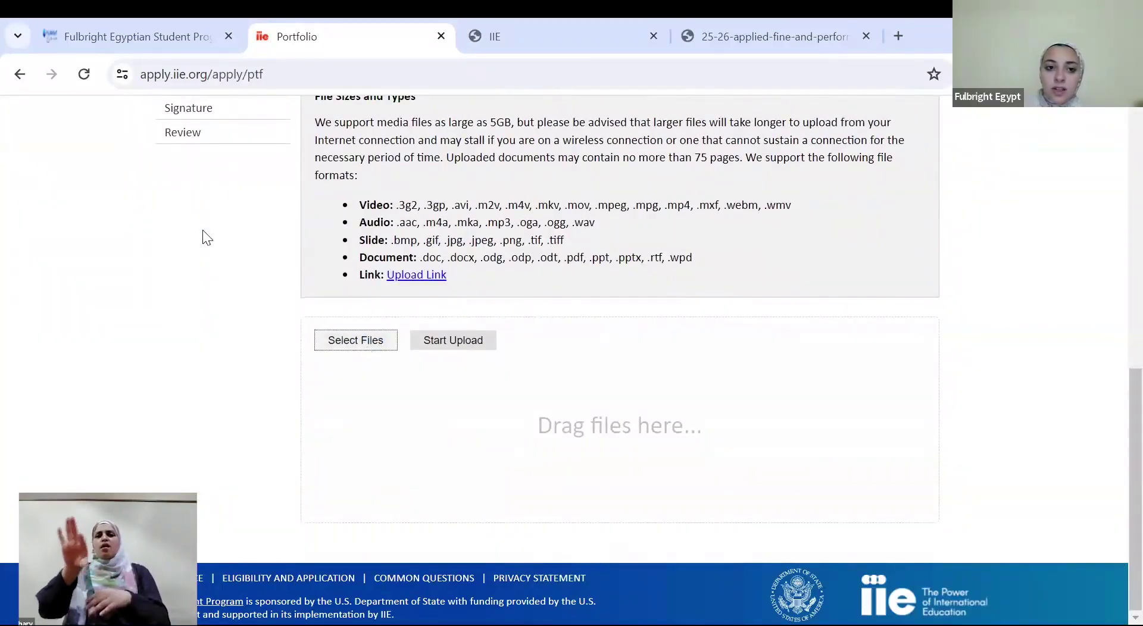
click(257, 227)
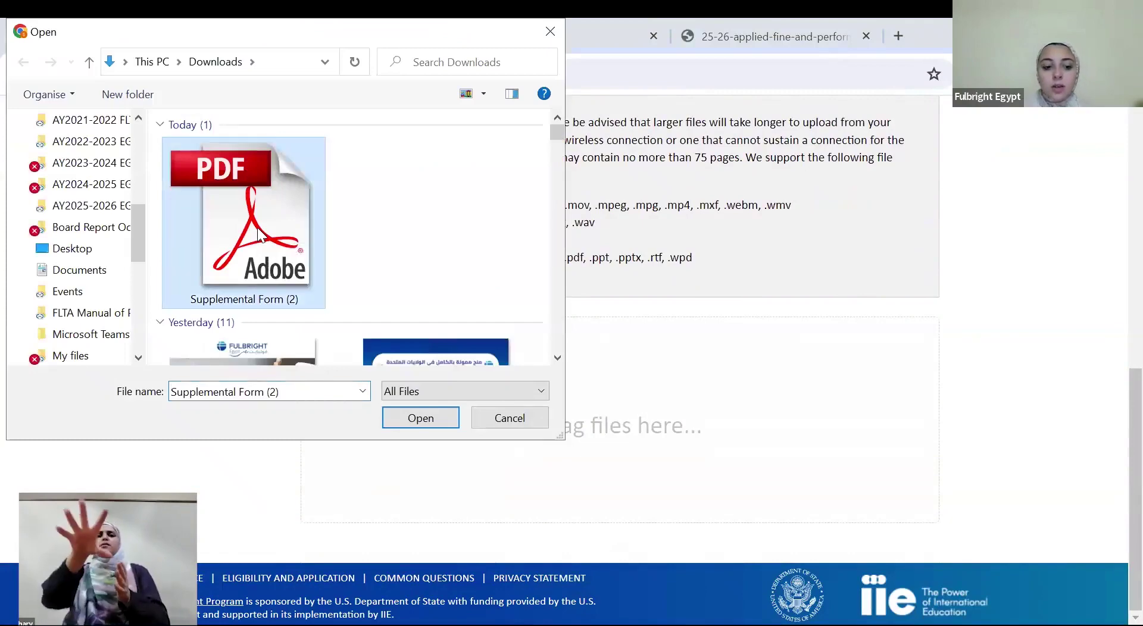
key(shift+Down)
key(shift+Down)
key(shift+Down)
key(shift+Down)
key(shift+Down)
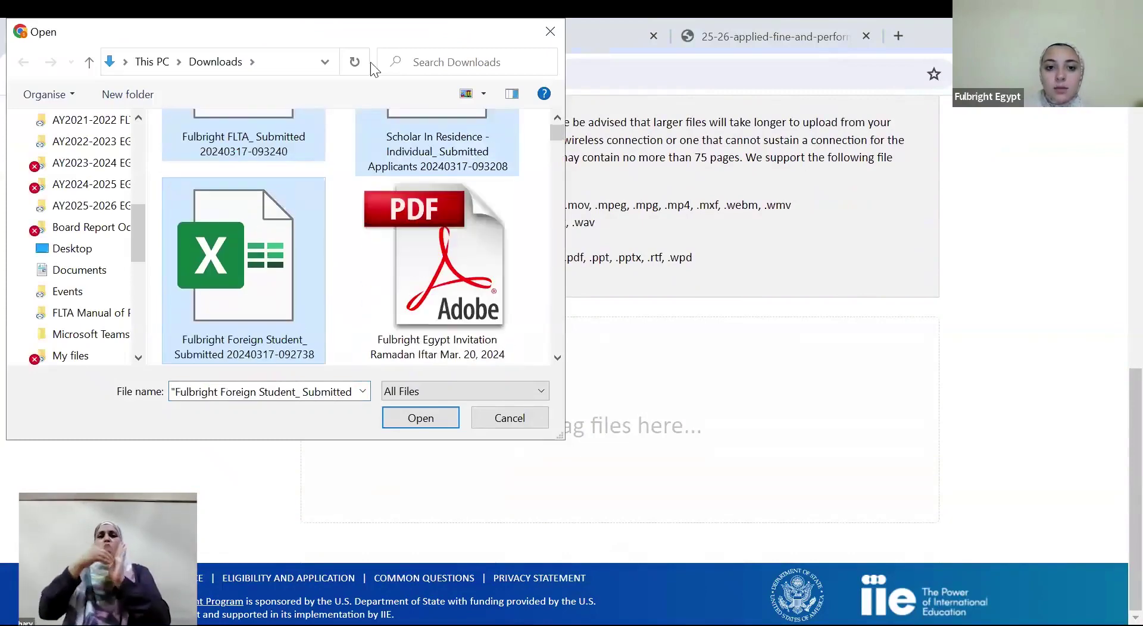
click(553, 23)
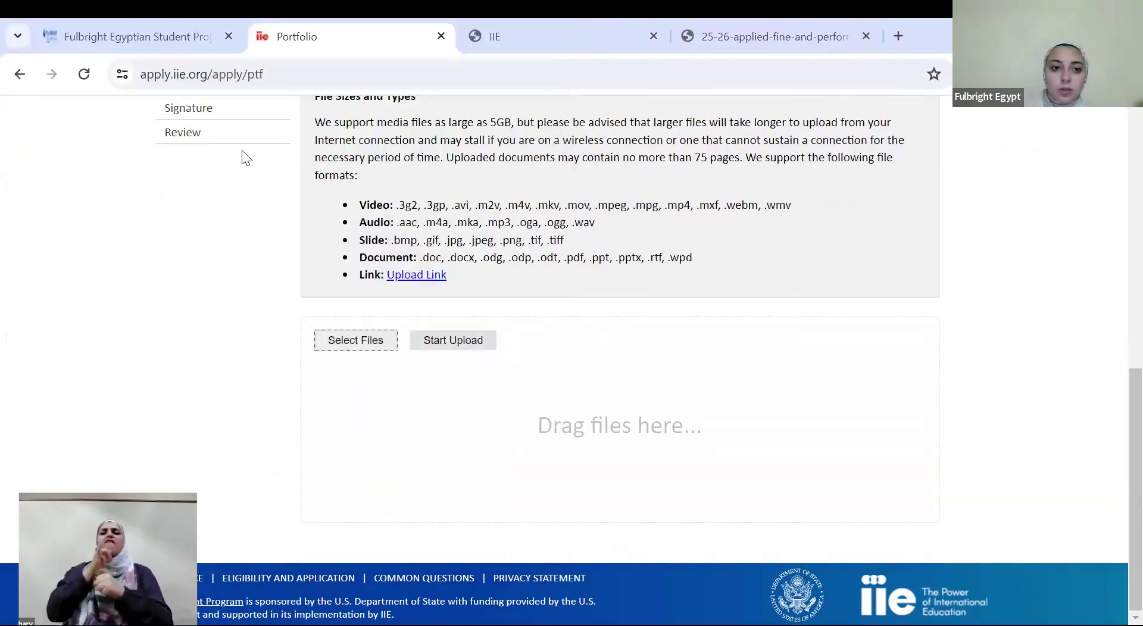
key(Return)
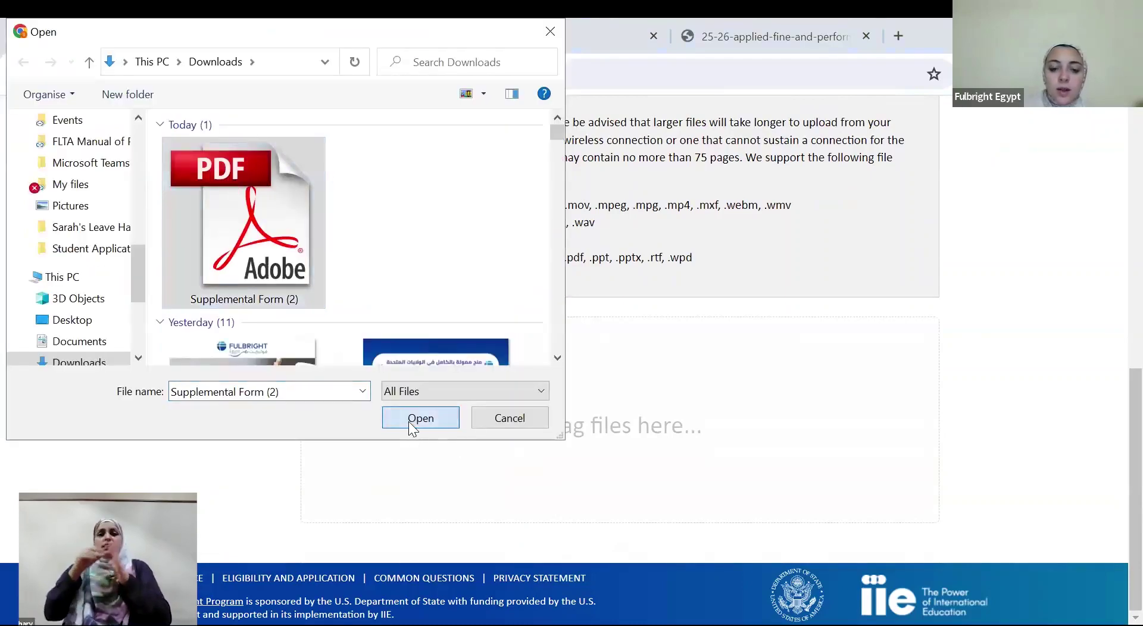
click(408, 421)
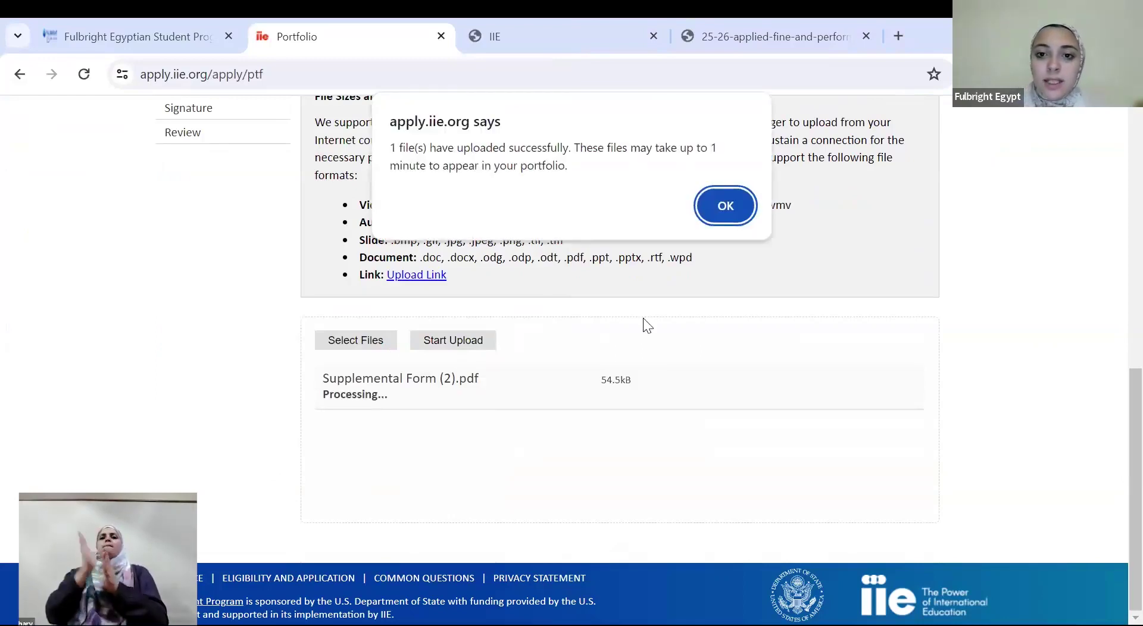
click(720, 206)
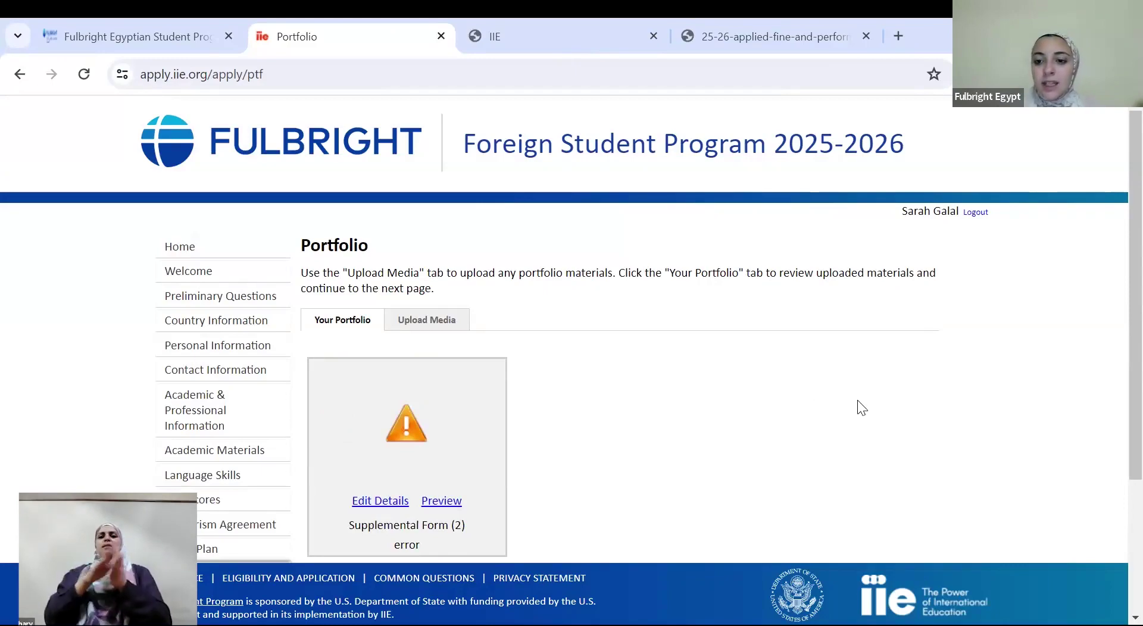
click(432, 500)
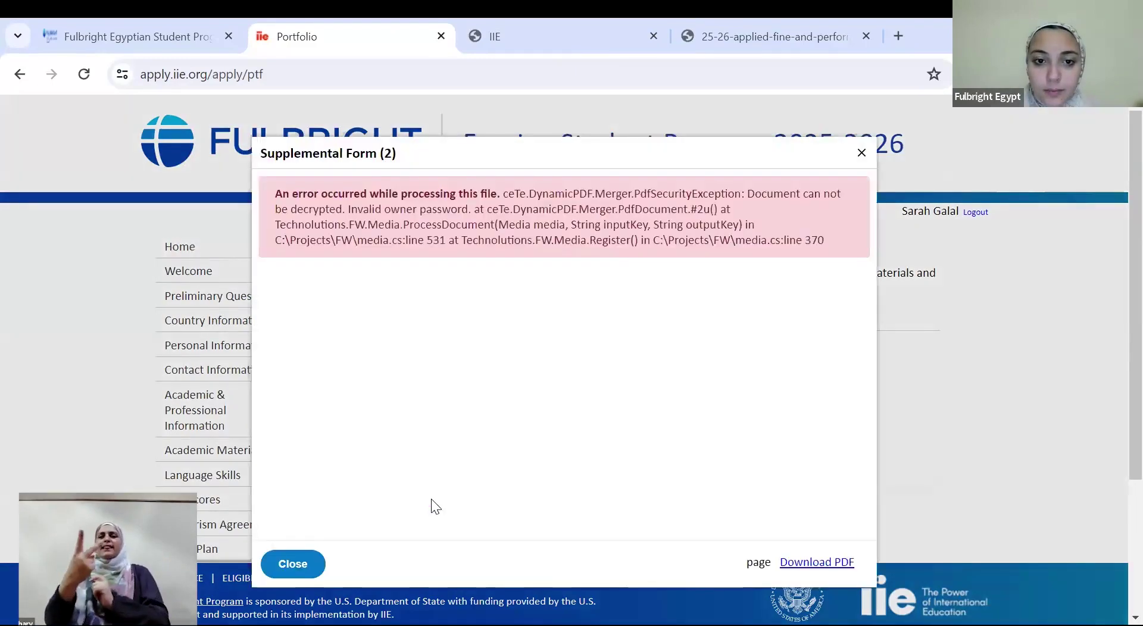
click(291, 562)
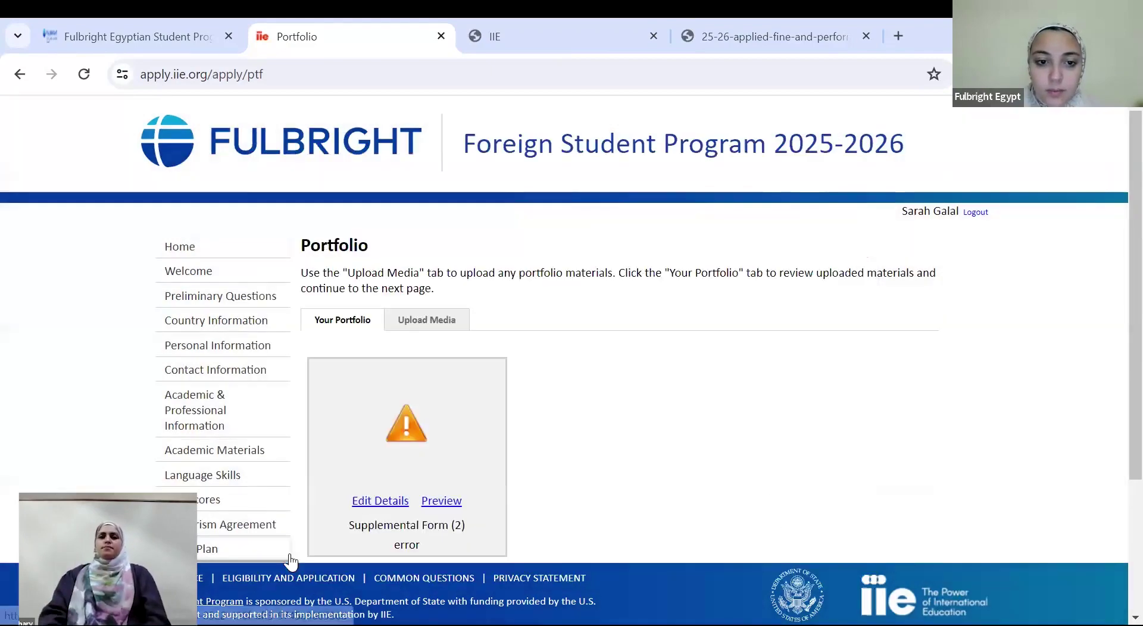
click(441, 503)
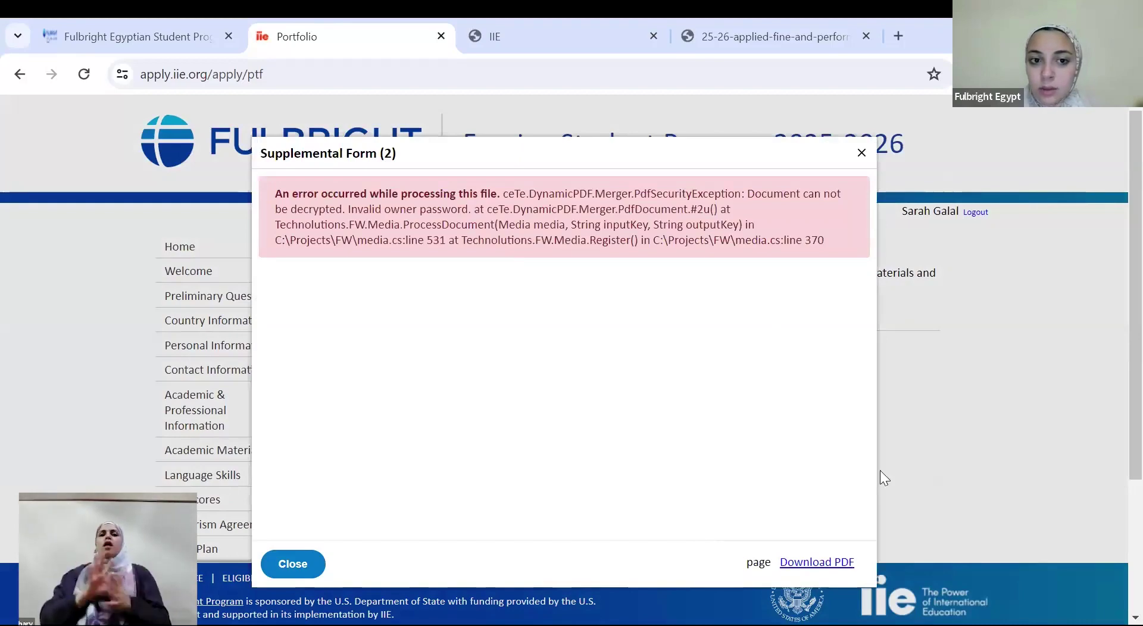
click(861, 153)
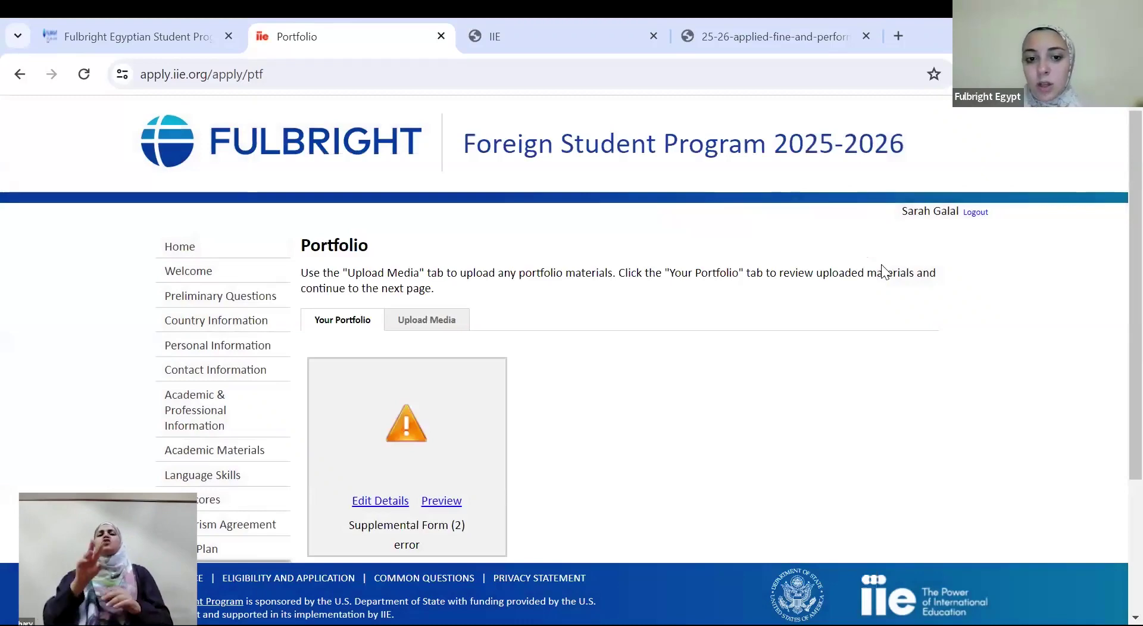
scroll(1114, 285, down, 3)
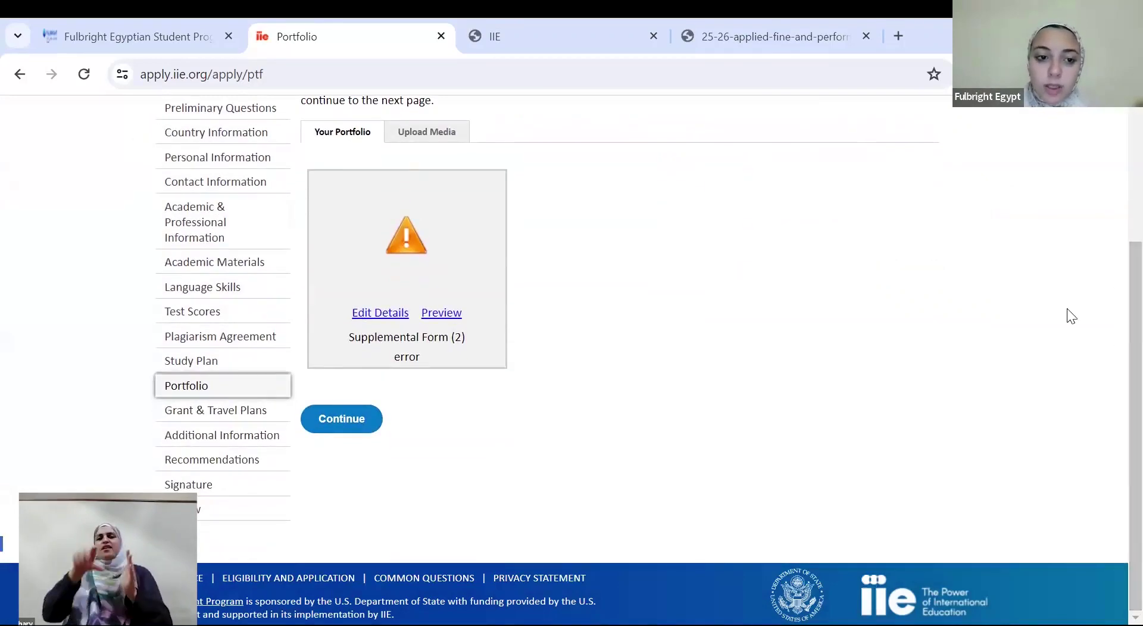
Move on to Grant & Travel Plans and read the Financial Information and passport upload instructions
click(340, 410)
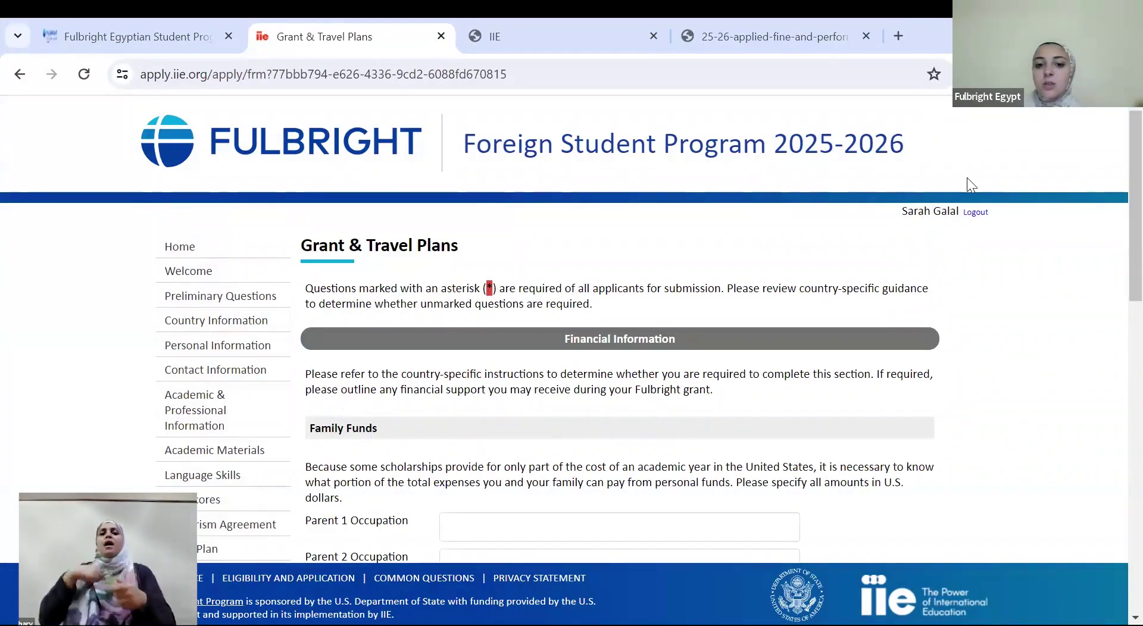
scroll(1114, 238, down, 3)
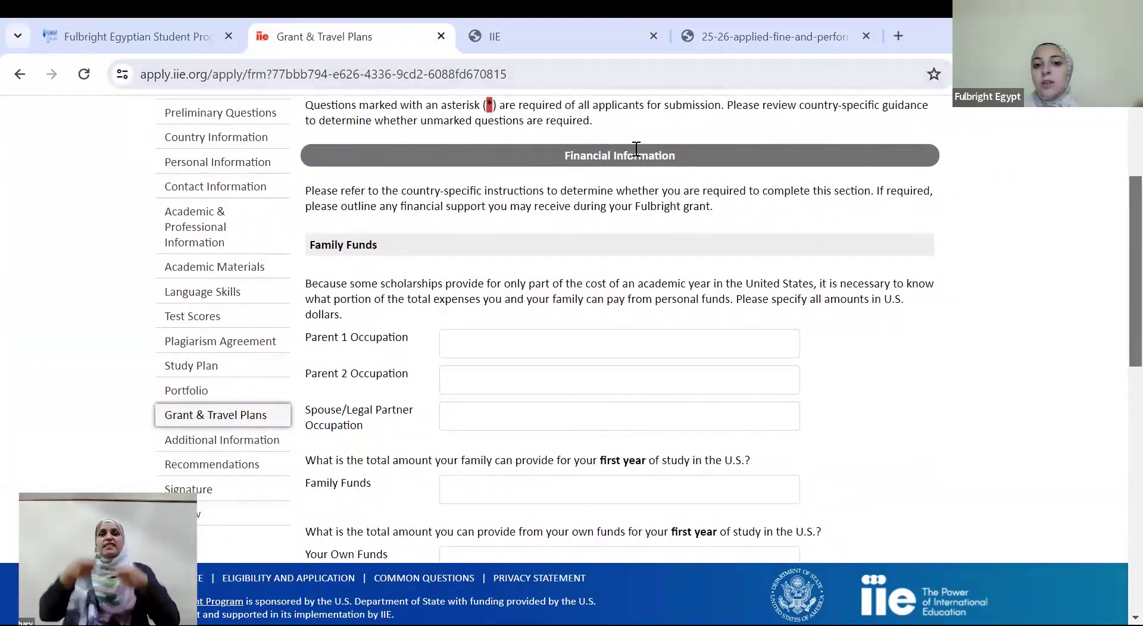
click(546, 156)
drag(659, 147, 694, 146)
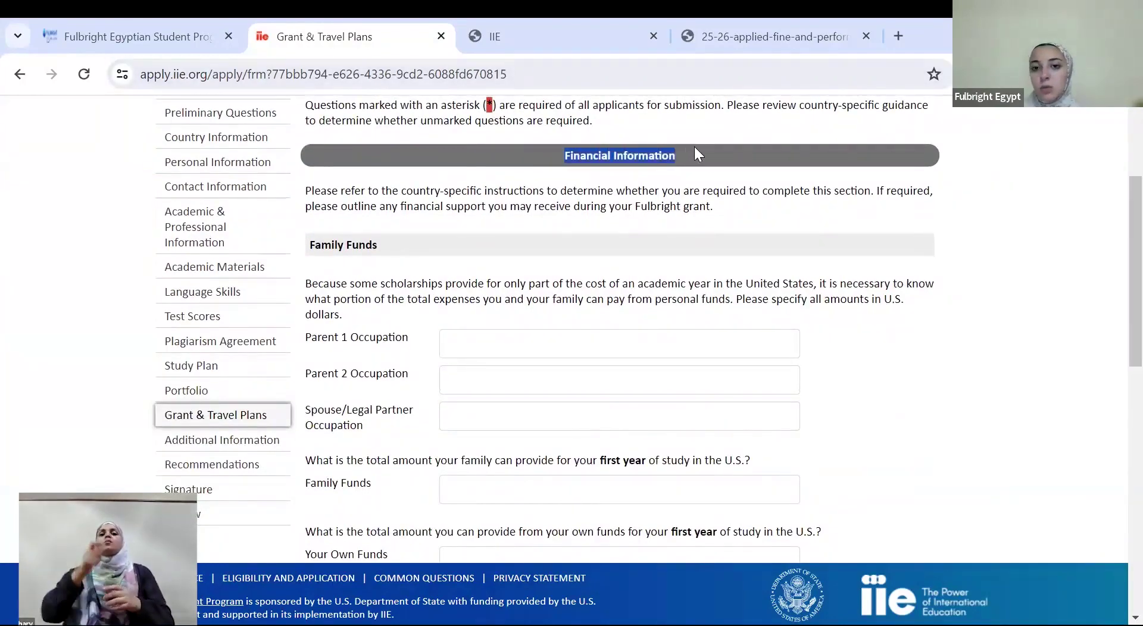
click(694, 147)
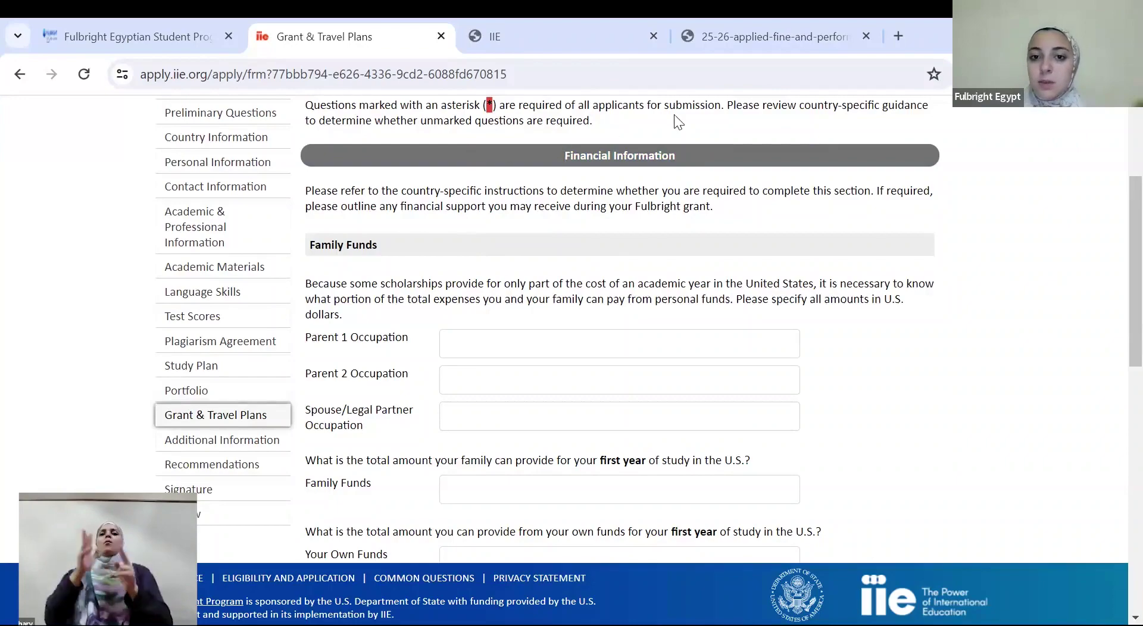
scroll(1116, 325, down, 3)
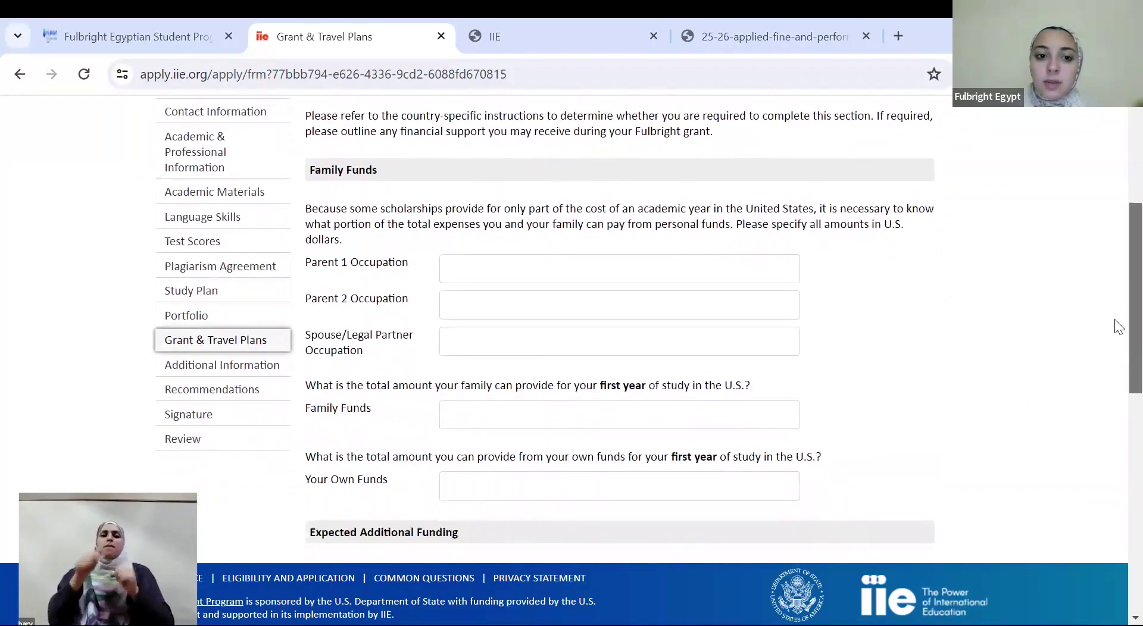
scroll(1117, 355, down, 5)
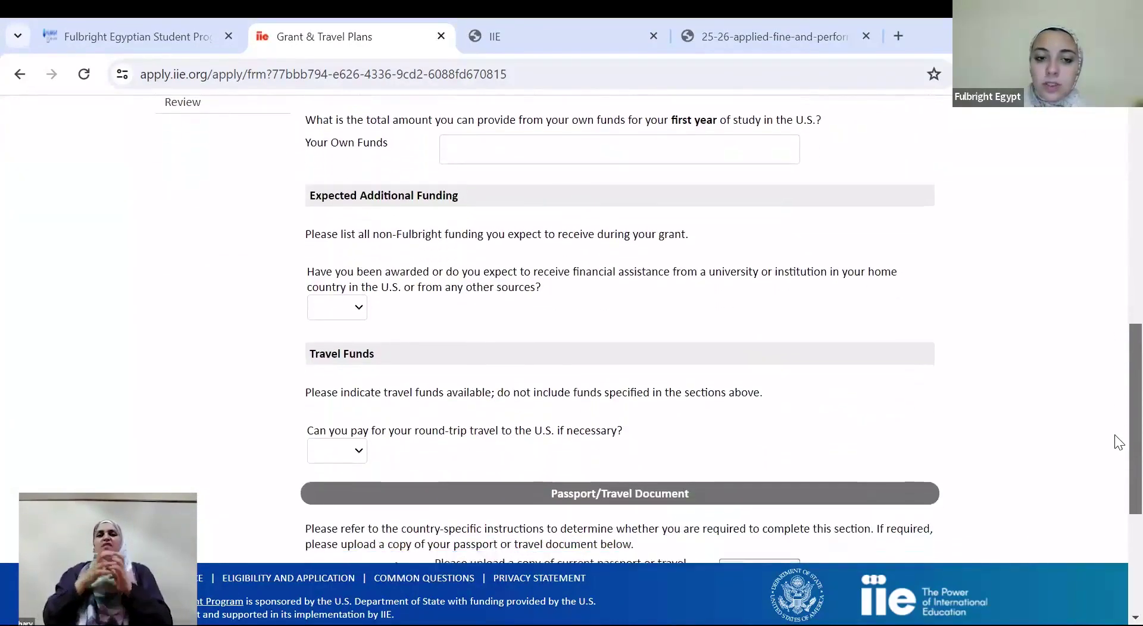
scroll(1115, 467, down, 3)
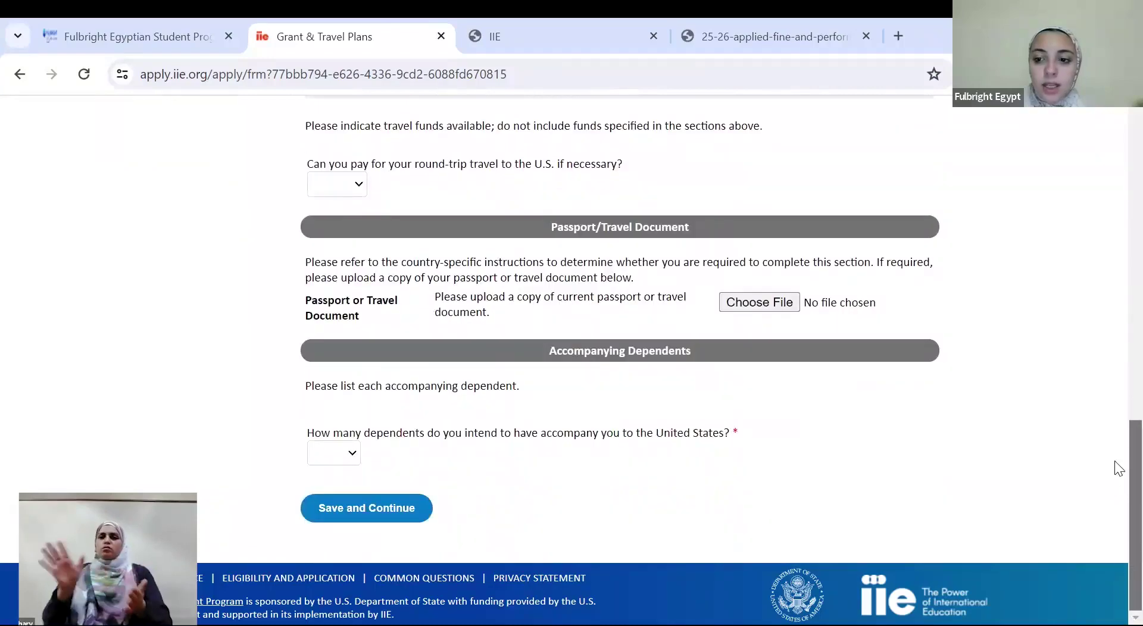
drag(487, 262, 657, 291)
click(657, 291)
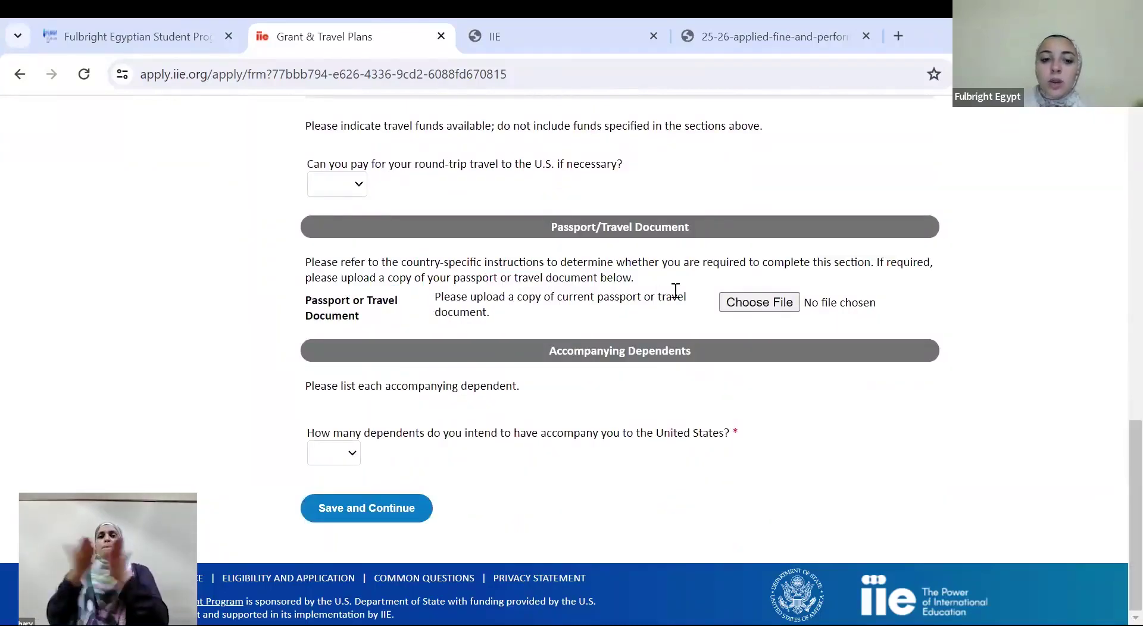
Set the number of accompanying dependents to 1 and save Grant & Travel Plans
click(337, 458)
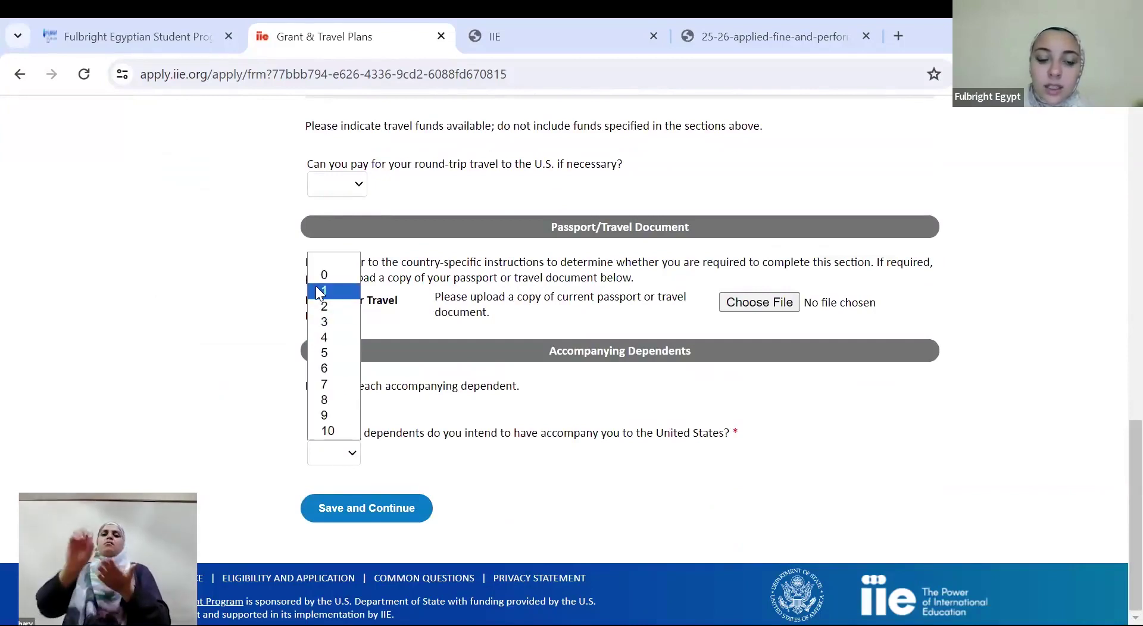
click(323, 293)
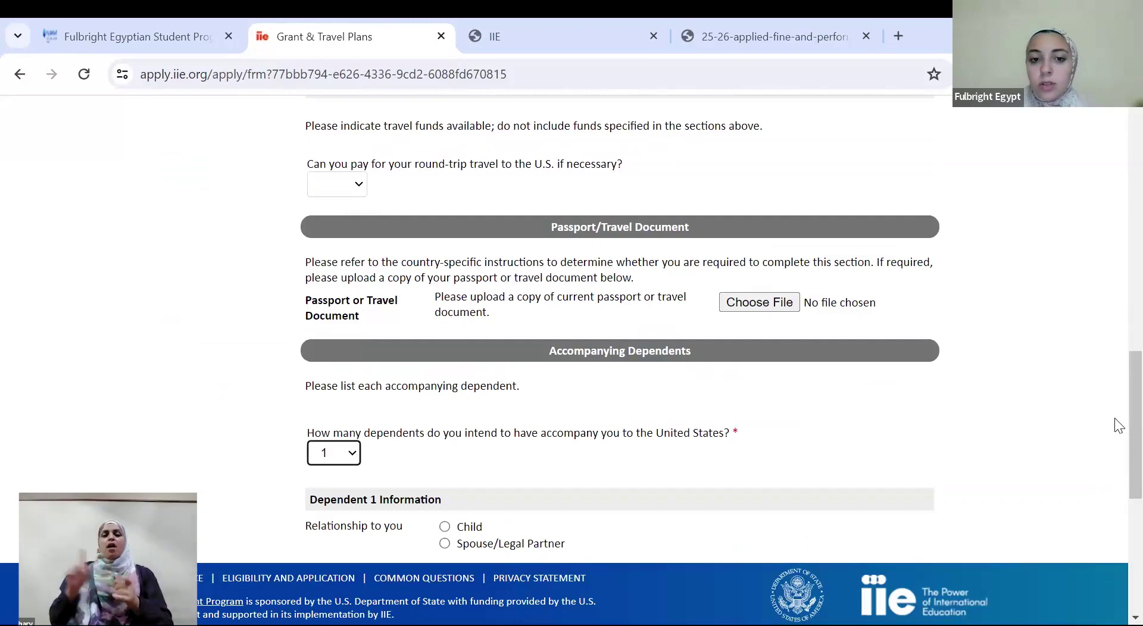
scroll(1114, 476, down, 7)
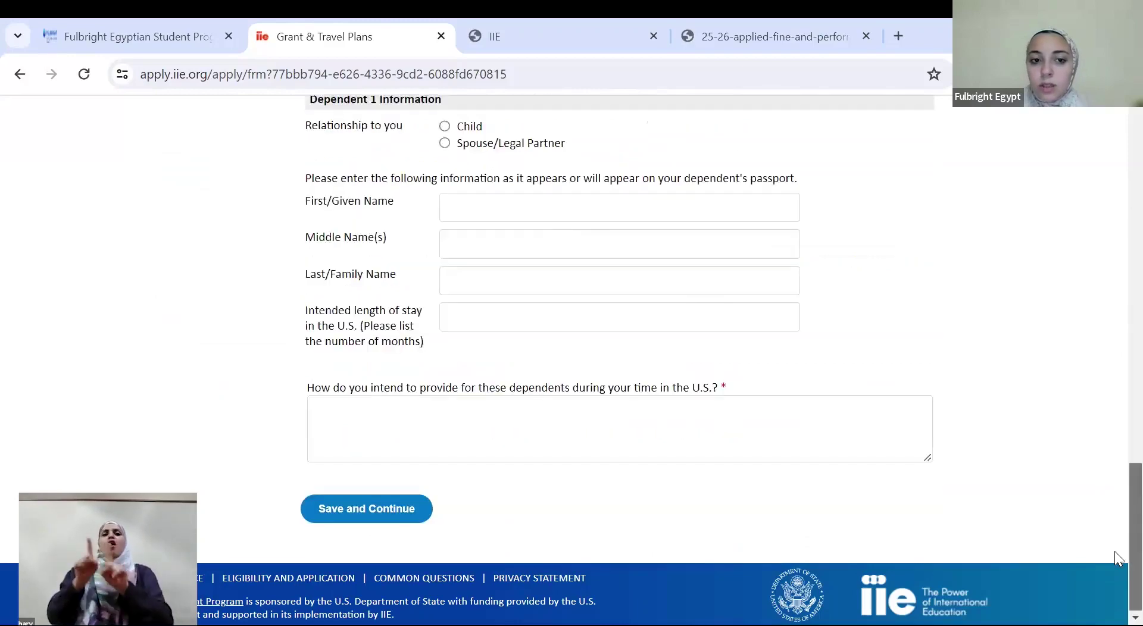
click(367, 514)
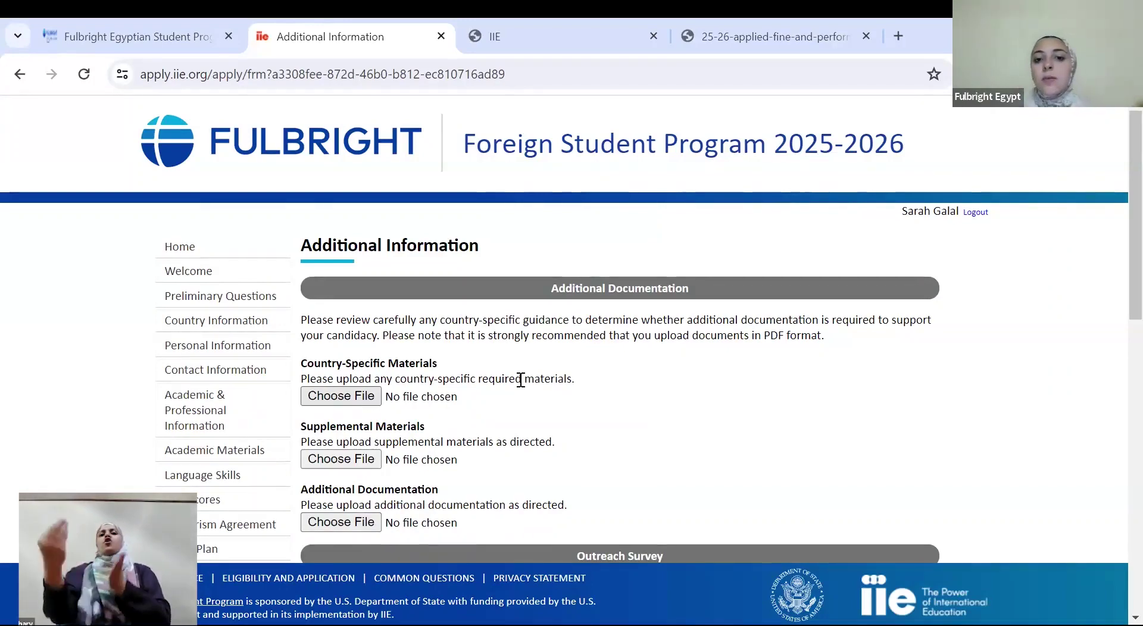
Tick 'Friend or Relative' in the Outreach Survey and save Additional Information
scroll(1115, 179, down, 1)
scroll(1119, 217, down, 2)
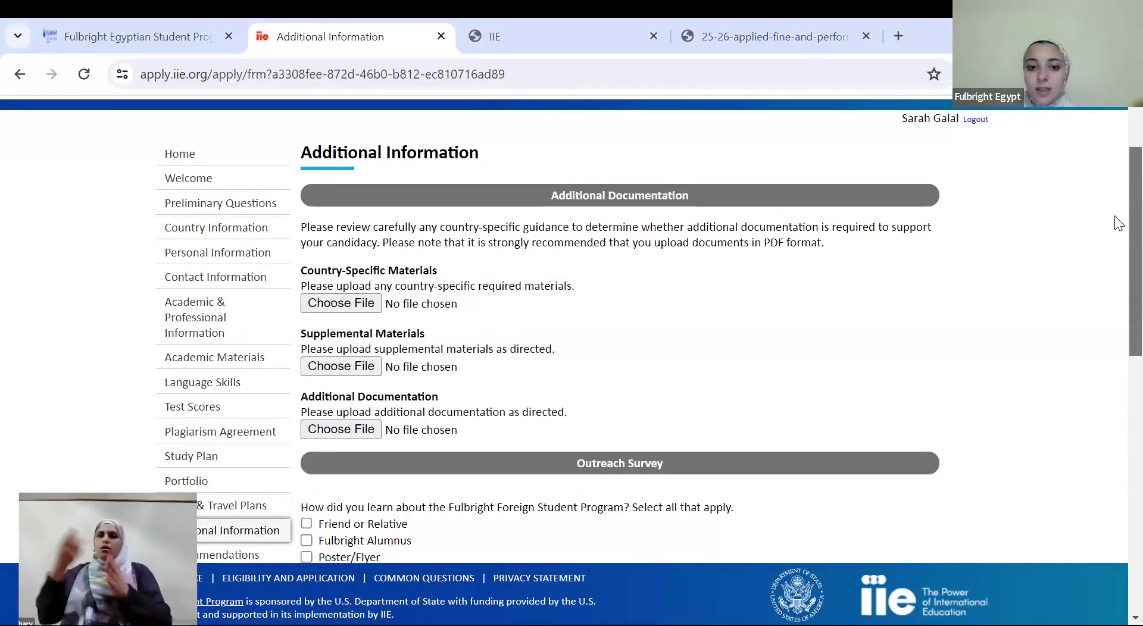
scroll(1119, 223, down, 5)
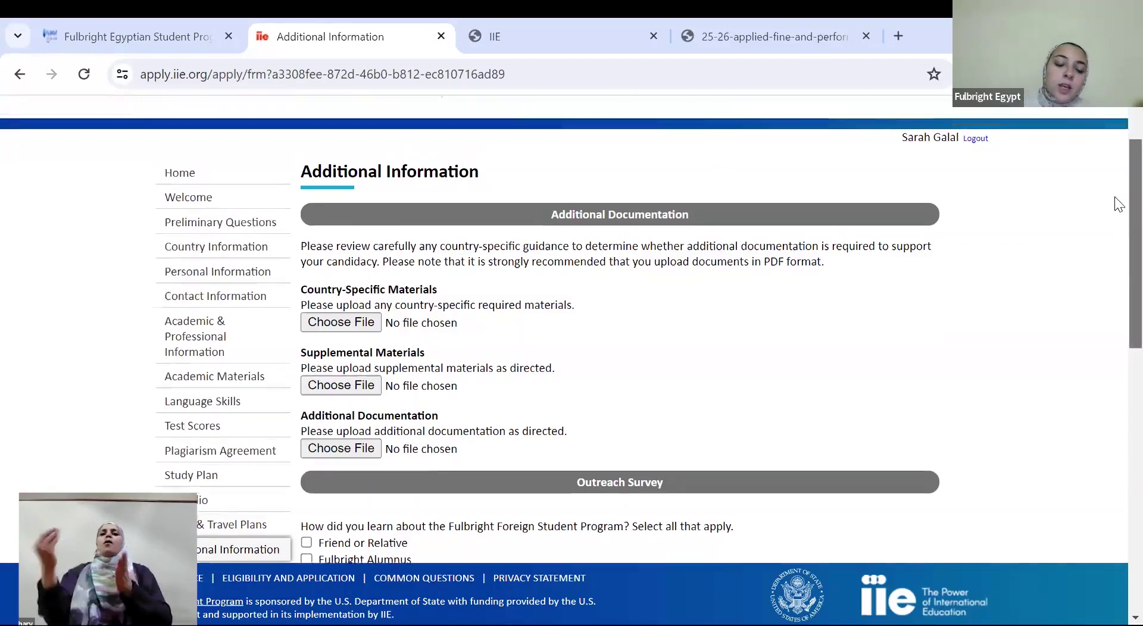
scroll(1119, 336, down, 1)
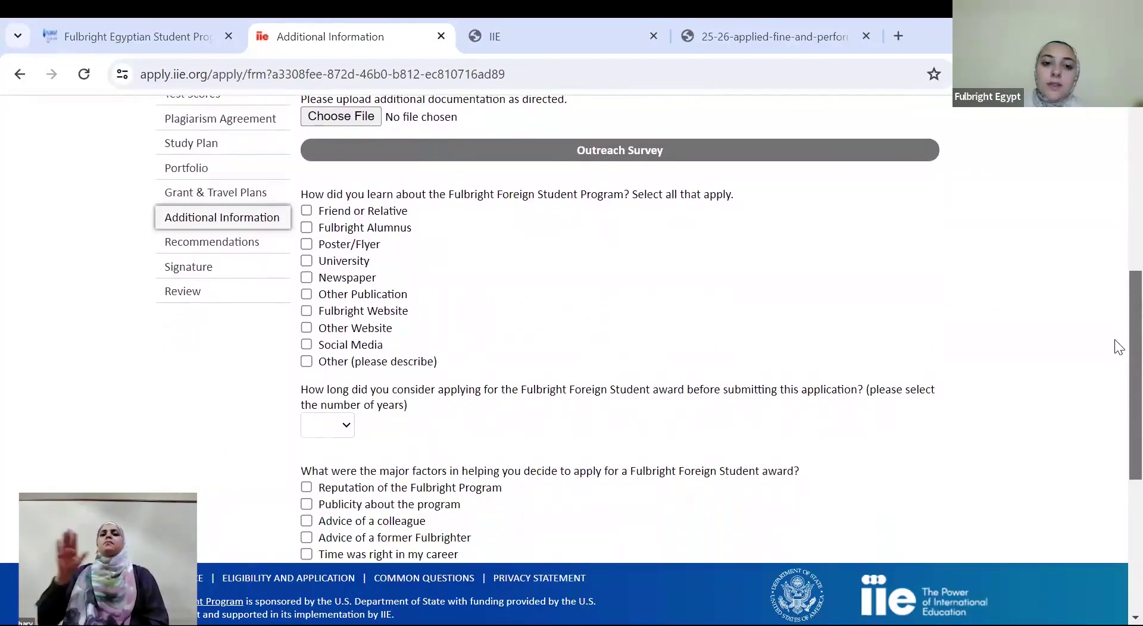
click(384, 212)
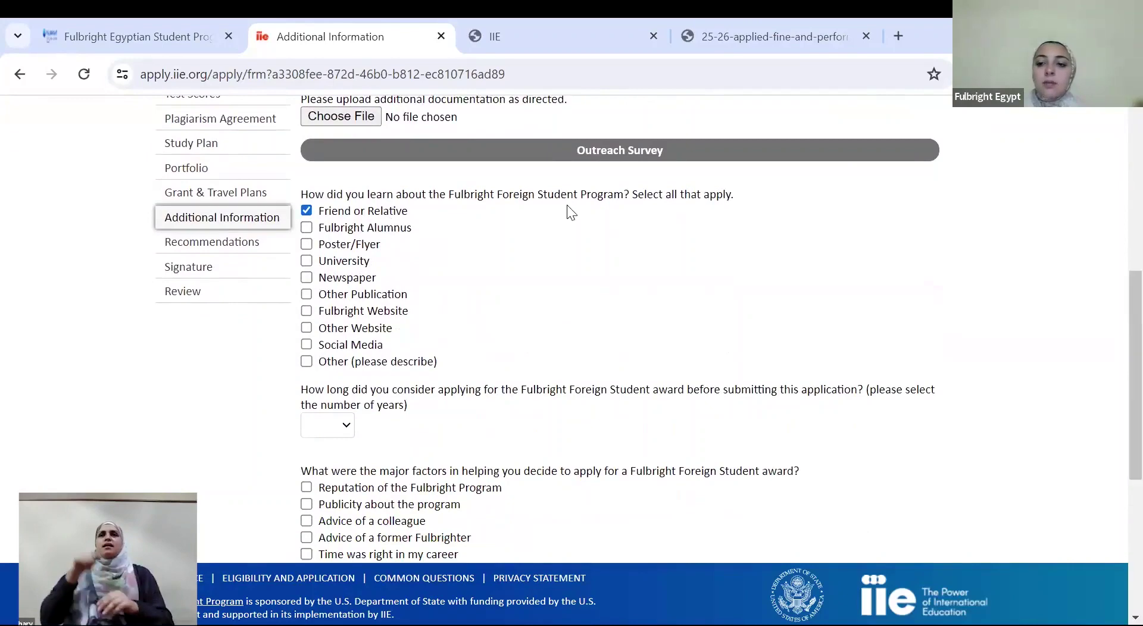
scroll(1115, 468, down, 6)
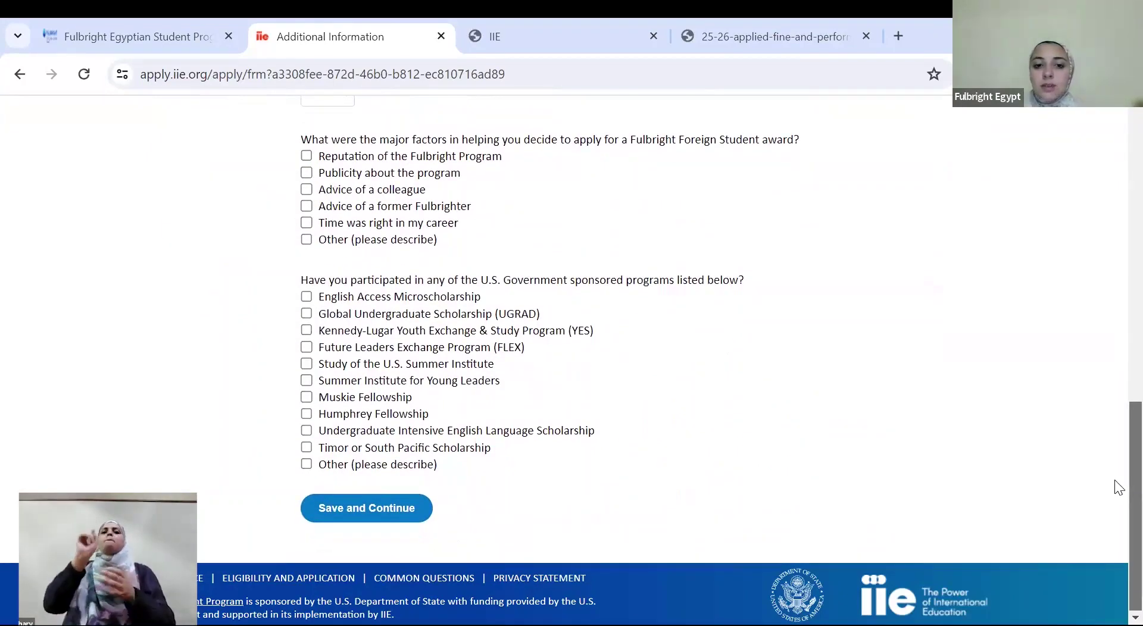
click(376, 511)
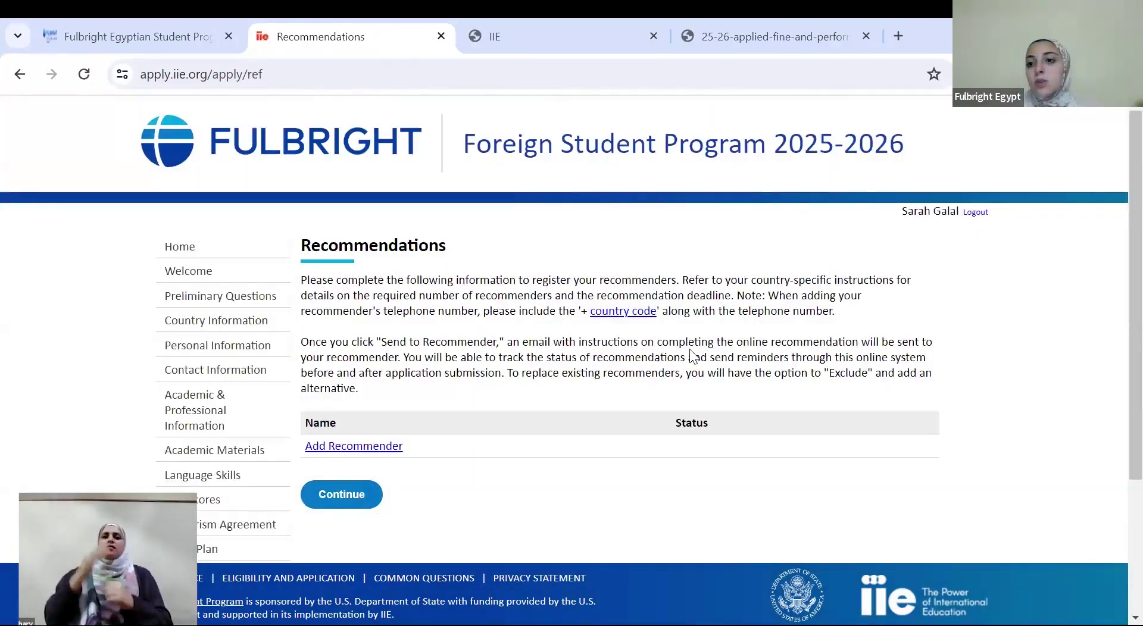
Add a new recommender with prefix Dr. and enter their first and last name
scroll(1115, 256, down, 3)
scroll(1114, 353, up, 2)
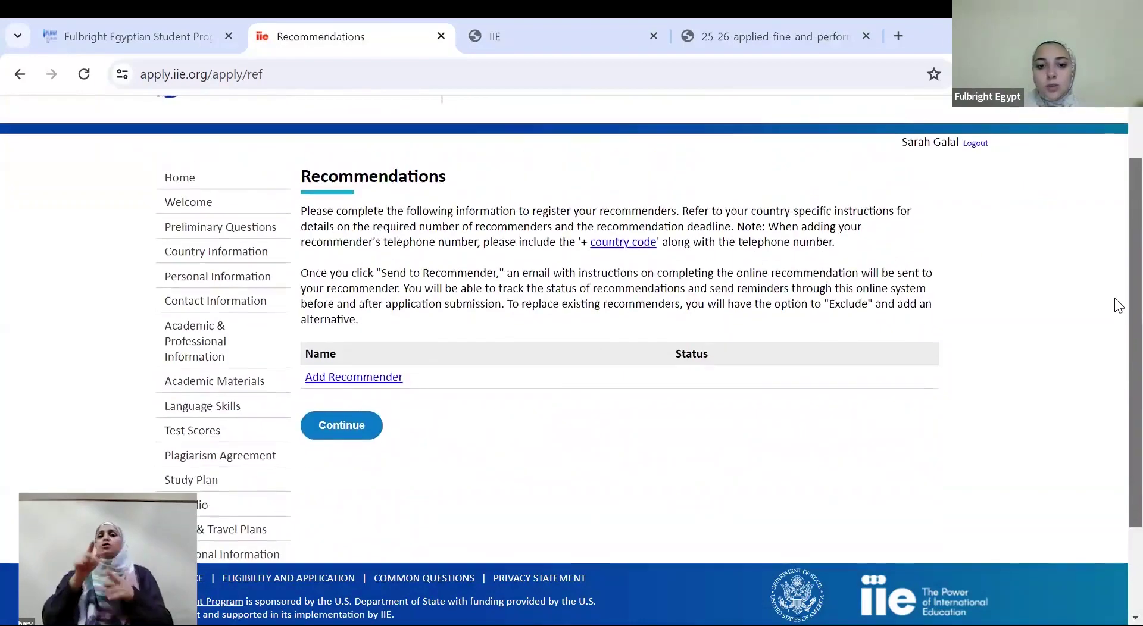
click(384, 383)
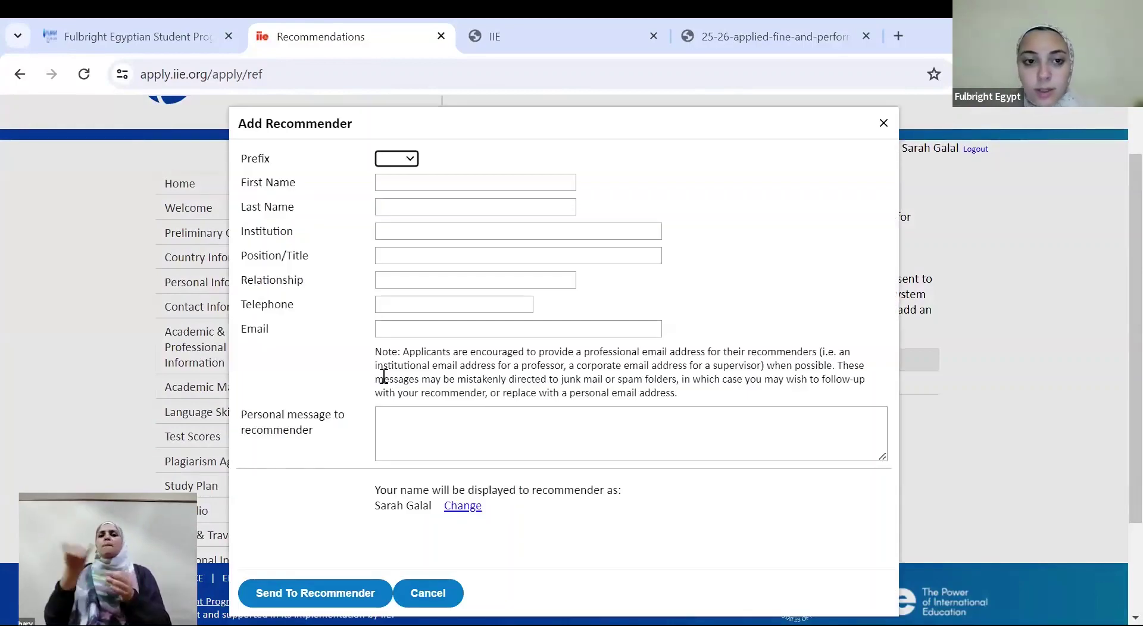
click(410, 176)
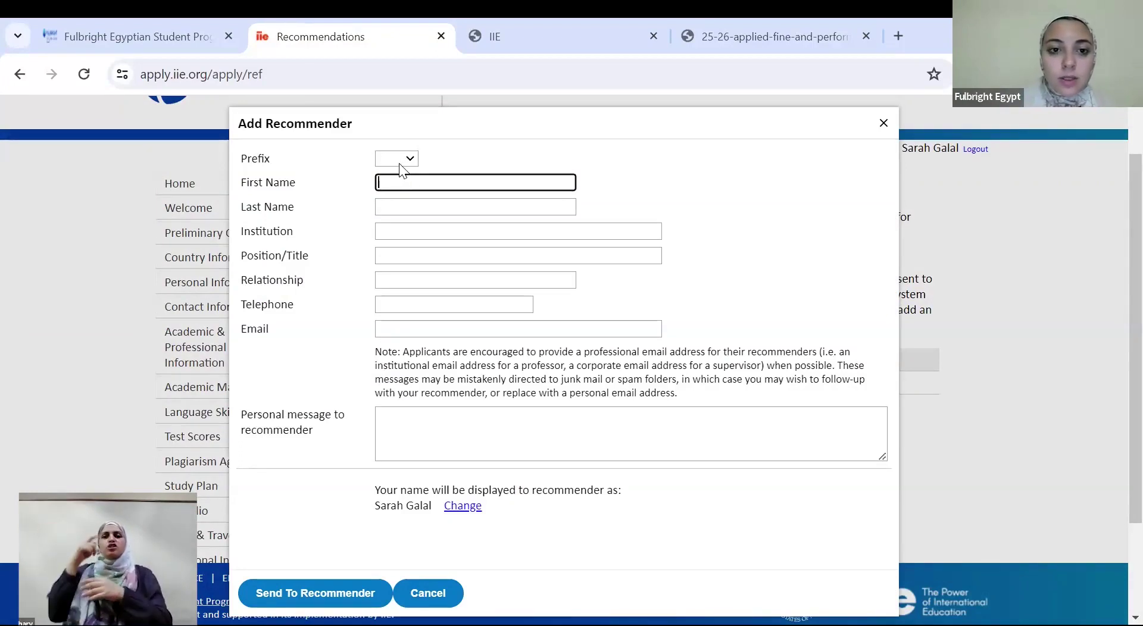
click(401, 161)
click(401, 175)
click(398, 181)
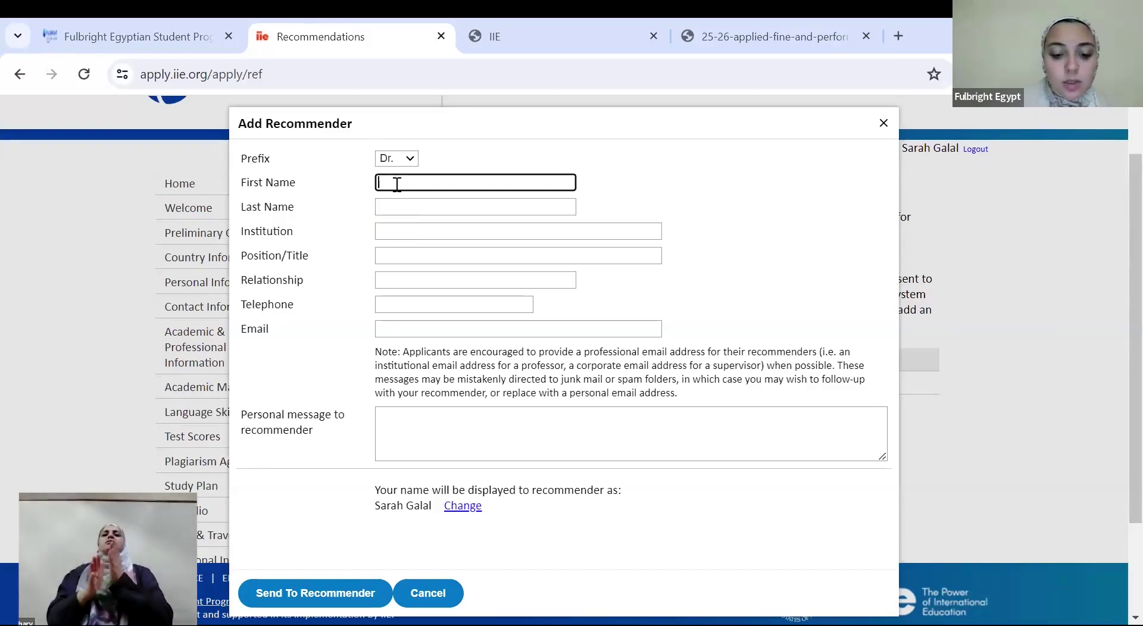
click(409, 207)
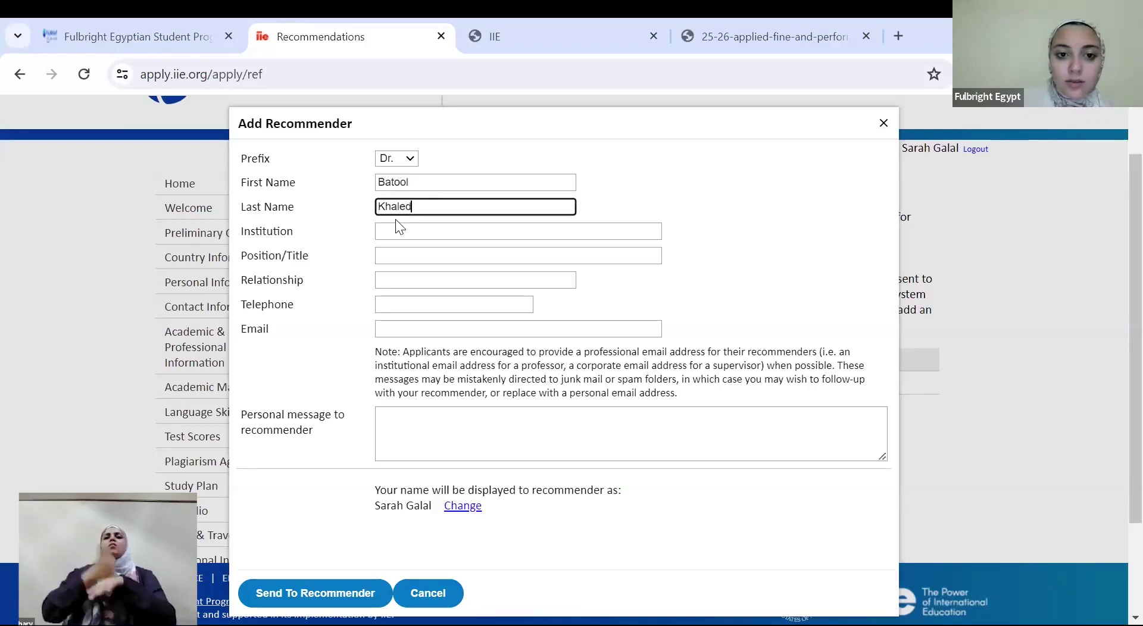
Enter institution 'Cairo University', title 'Lecturer' and relationship 'My supervisor'
click(396, 224)
text(Cairo University)
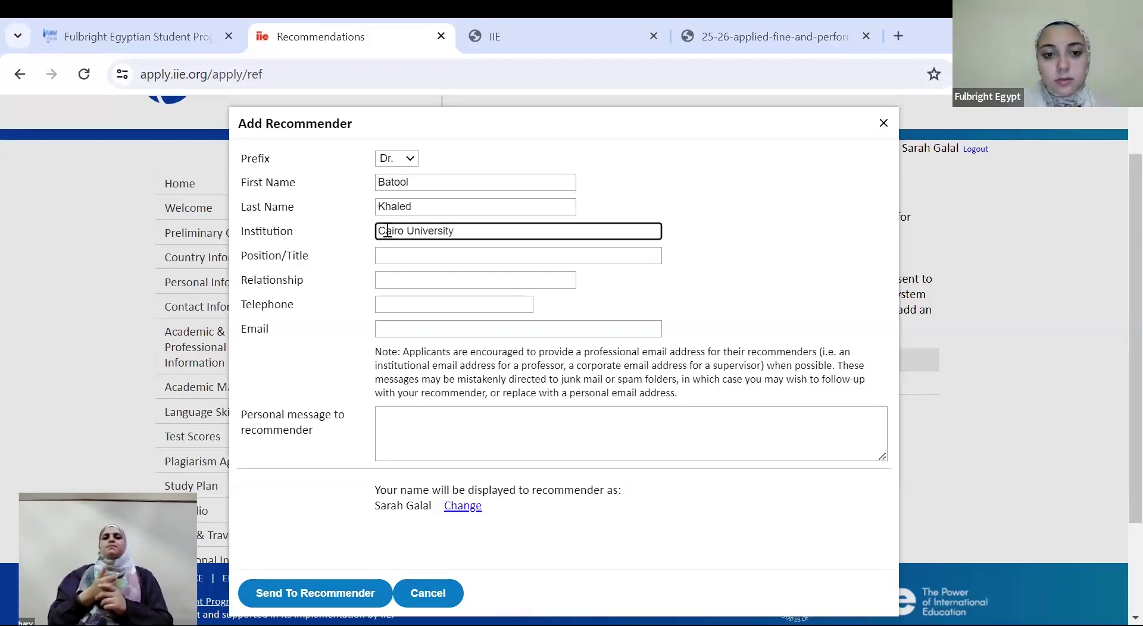
click(387, 252)
text(Lecturer)
click(389, 275)
text(My supervos)
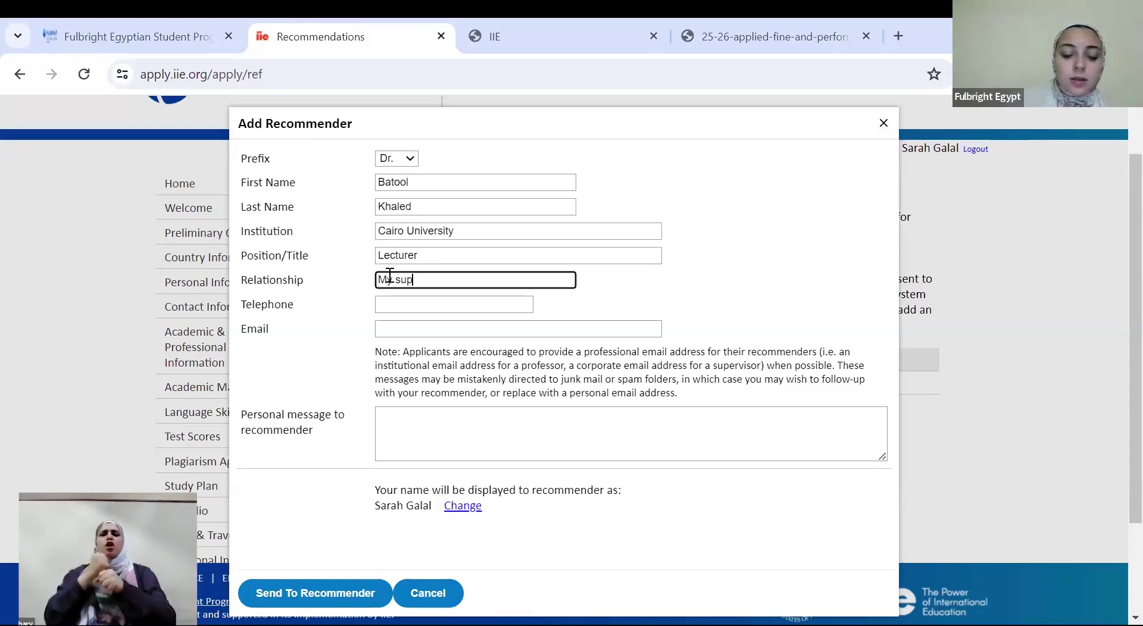
key(BackSpace)
key(BackSpace)
text(isor)
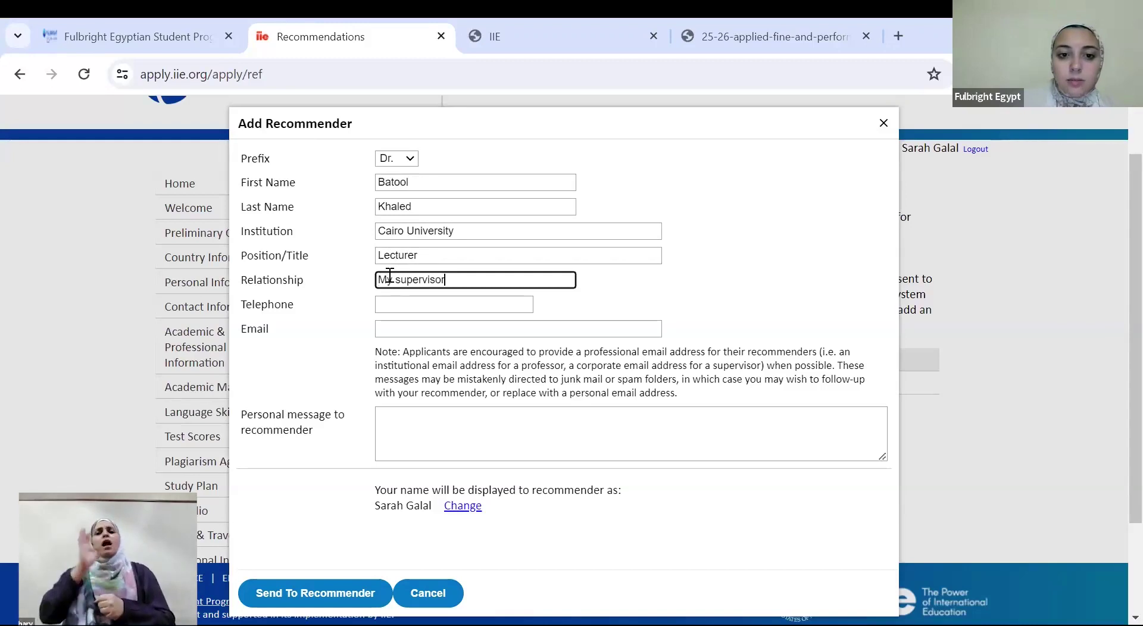
Fill in the recommender's telephone number and e-mail, then send the recommendation invitation
click(392, 298)
text(01111111)
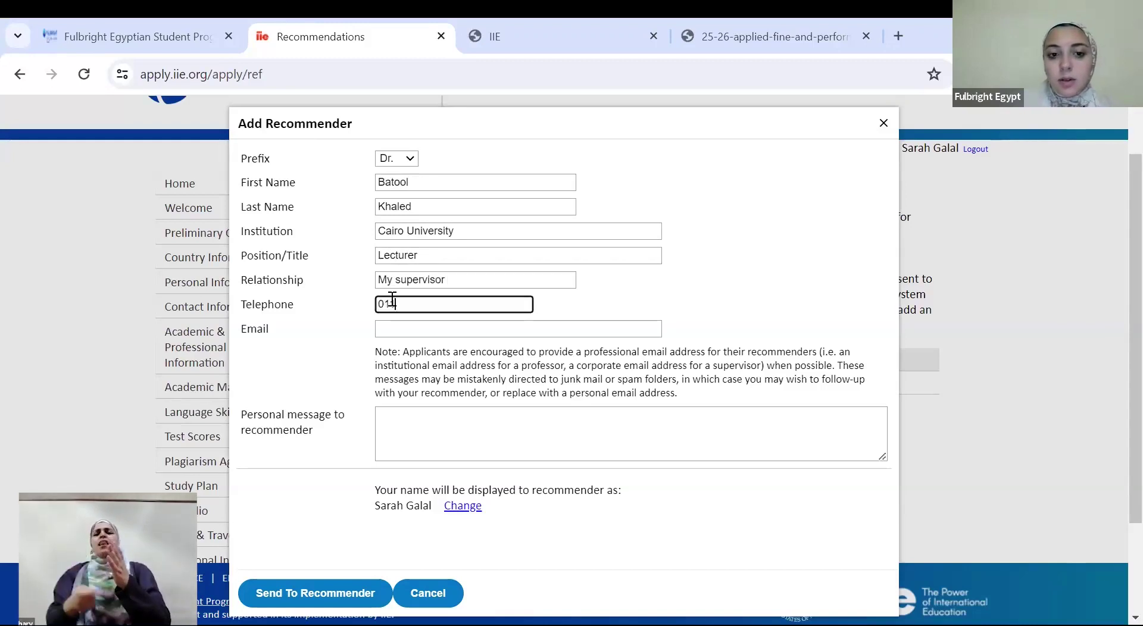
click(387, 331)
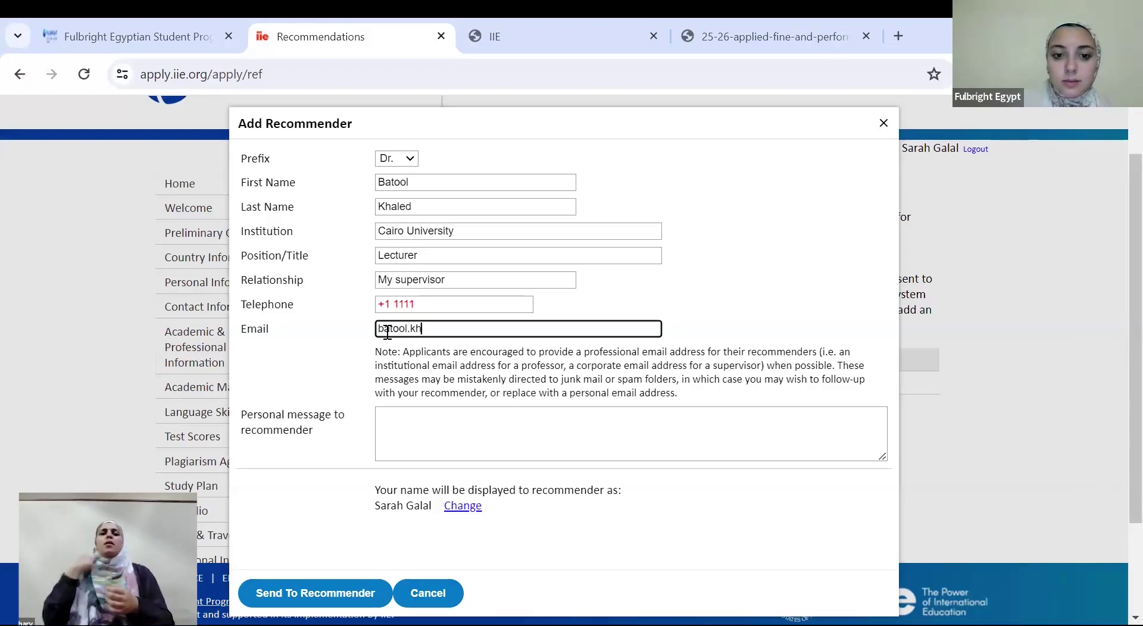
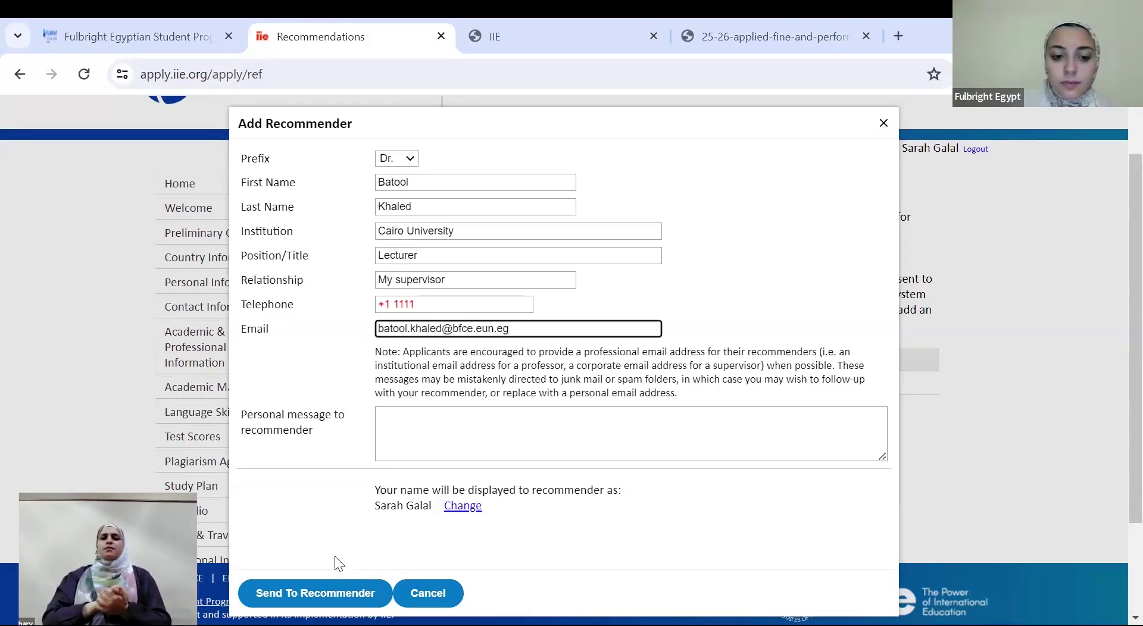
click(302, 592)
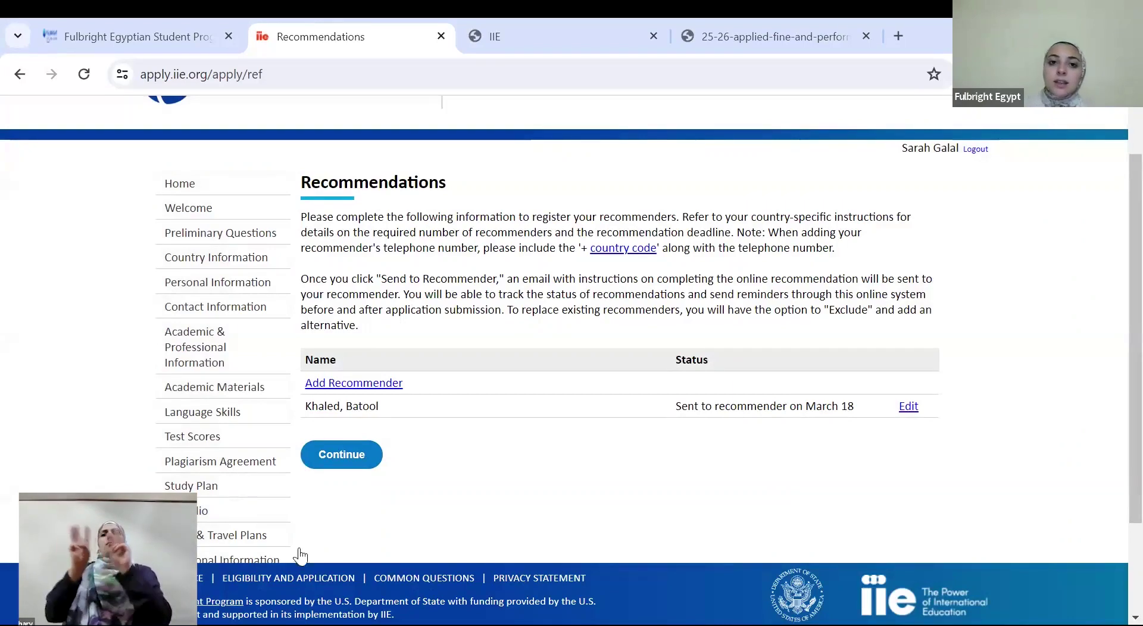
click(581, 23)
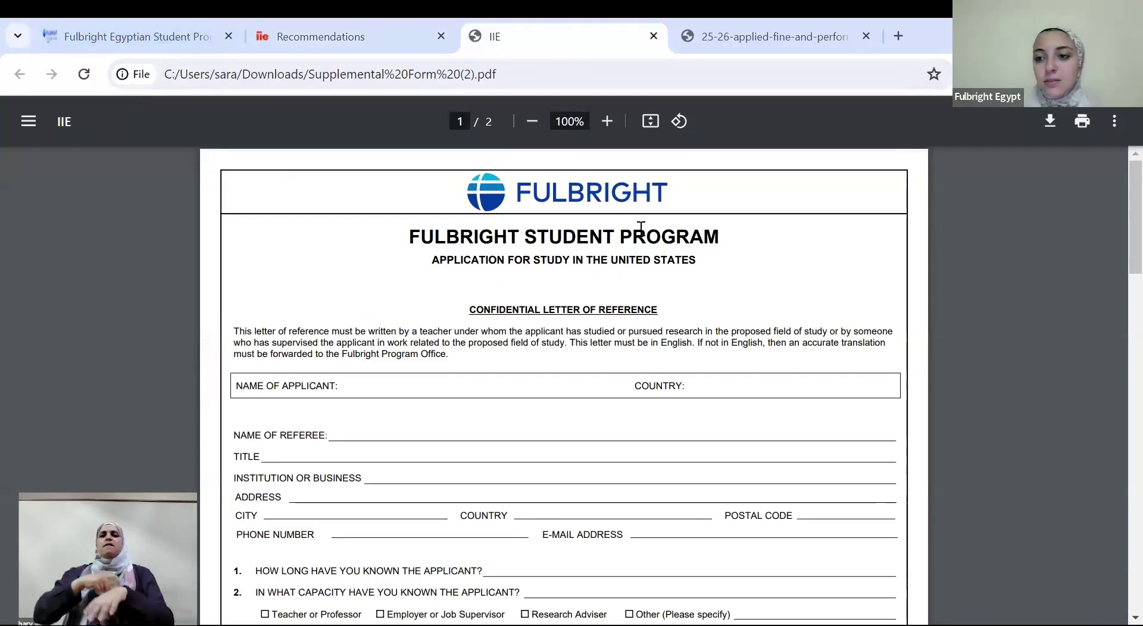
Scroll the reference letter PDF to page 2, then return to the Recommendations tab
scroll(1116, 292, down, 12)
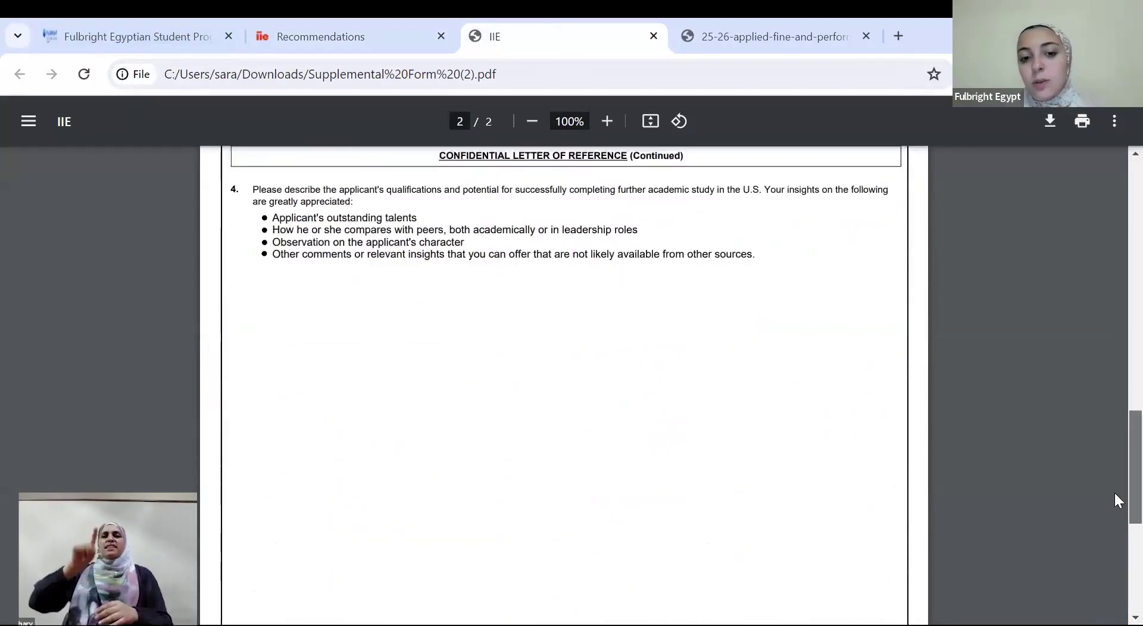
key(ctrl+shift+Tab)
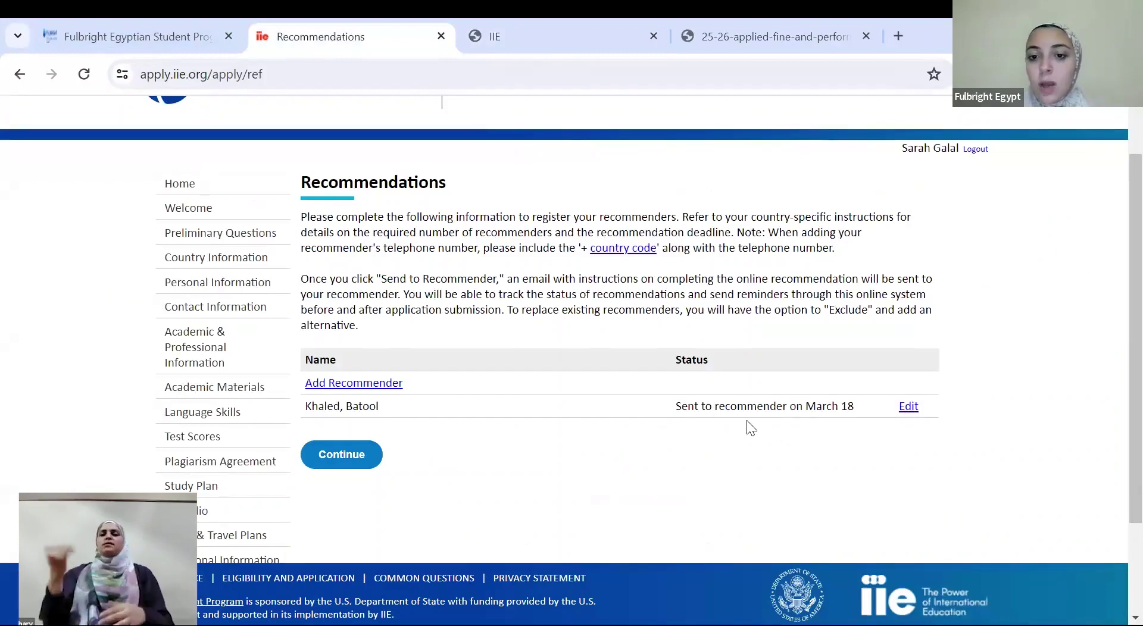
Cancel a new recommender form, then open the saved recommender's Edit Recommender details
click(708, 362)
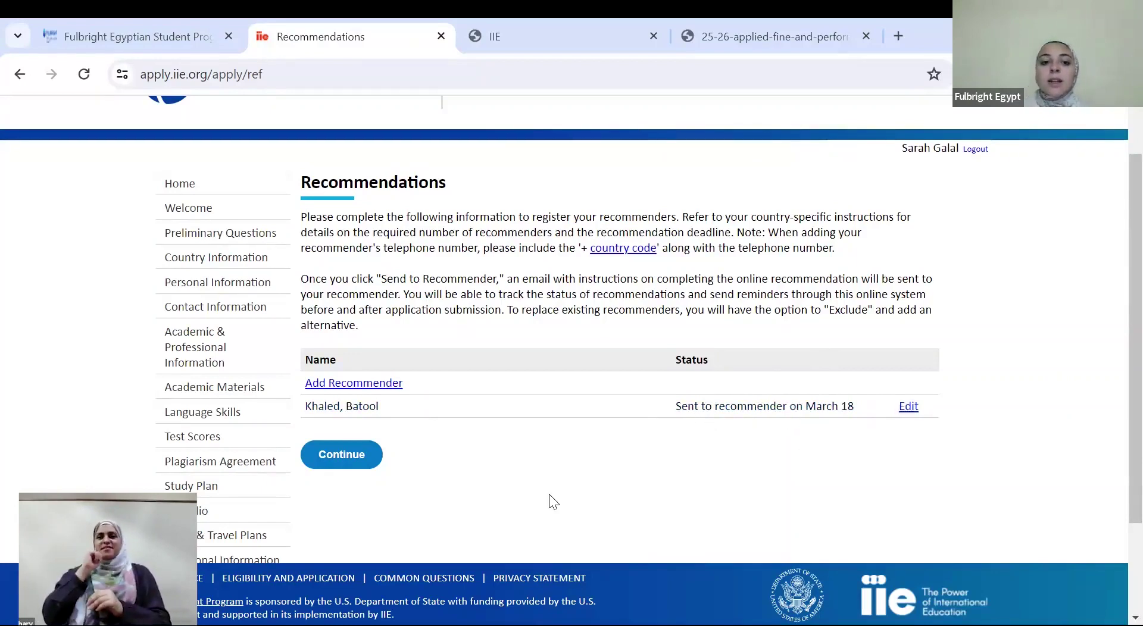
click(388, 383)
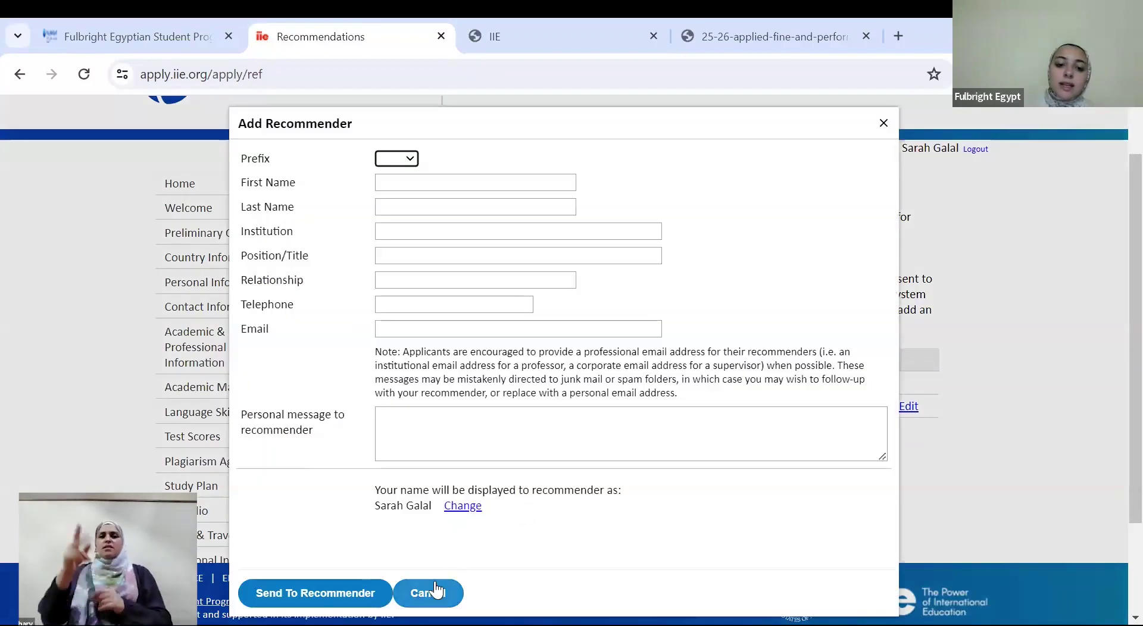
click(436, 591)
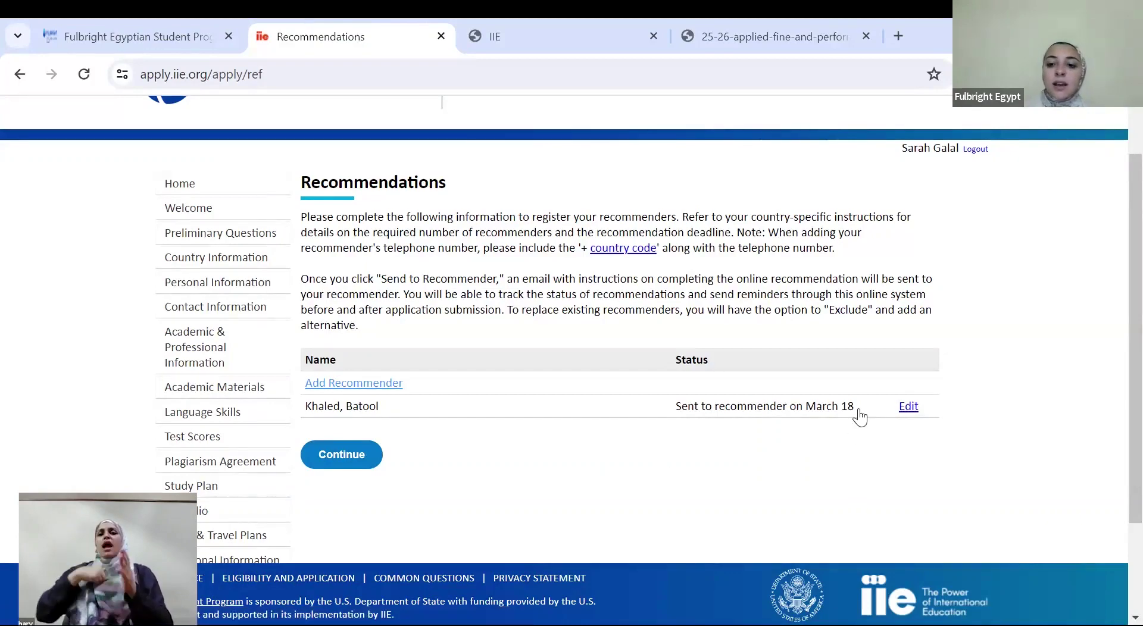
click(908, 405)
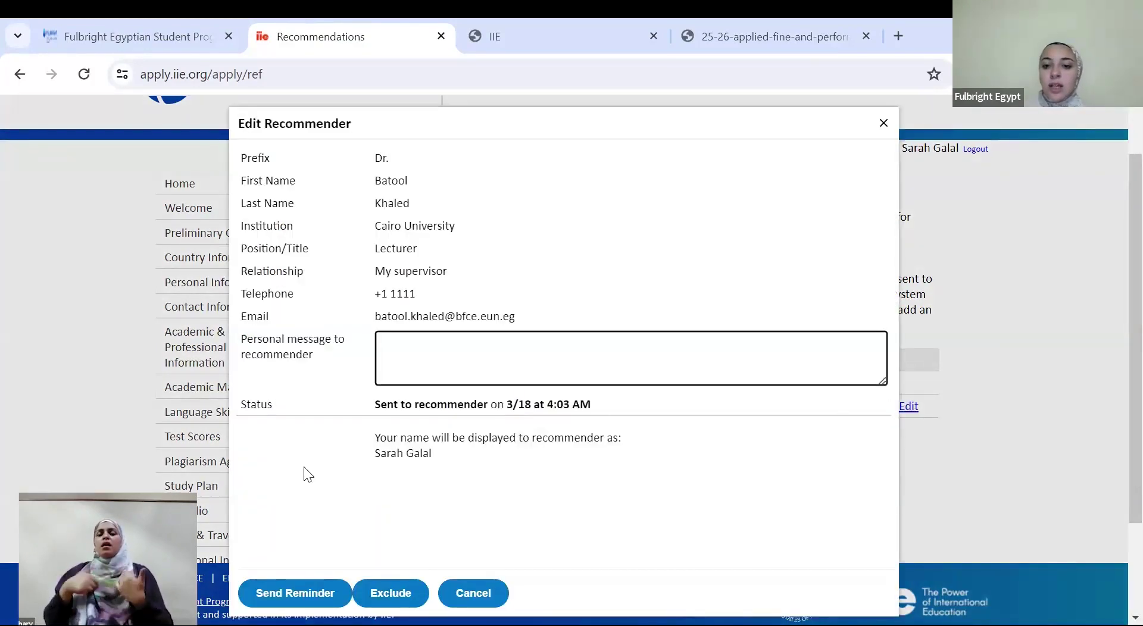